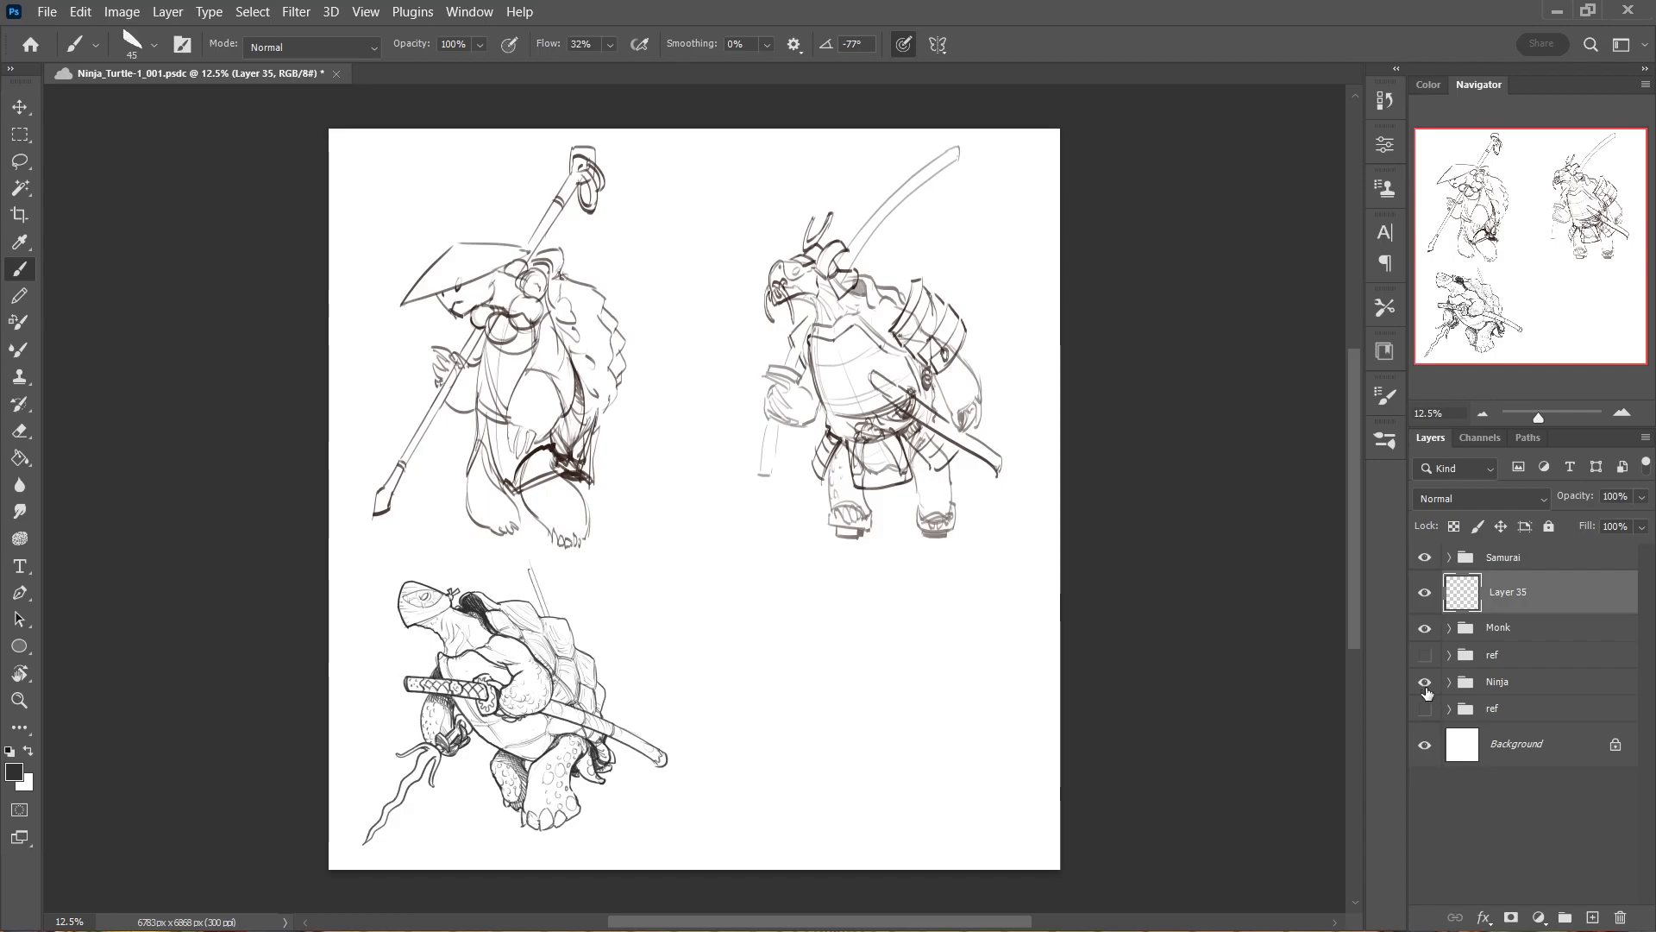
Lower the Monk group's opacity to 20% and hide the Ninja and Samurai groups.
left_click_drag(657, 333, 702, 378)
mouse_move(693, 384)
left_mouse_down()
mouse_move(684, 510)
mouse_move(677, 470)
left_mouse_up()
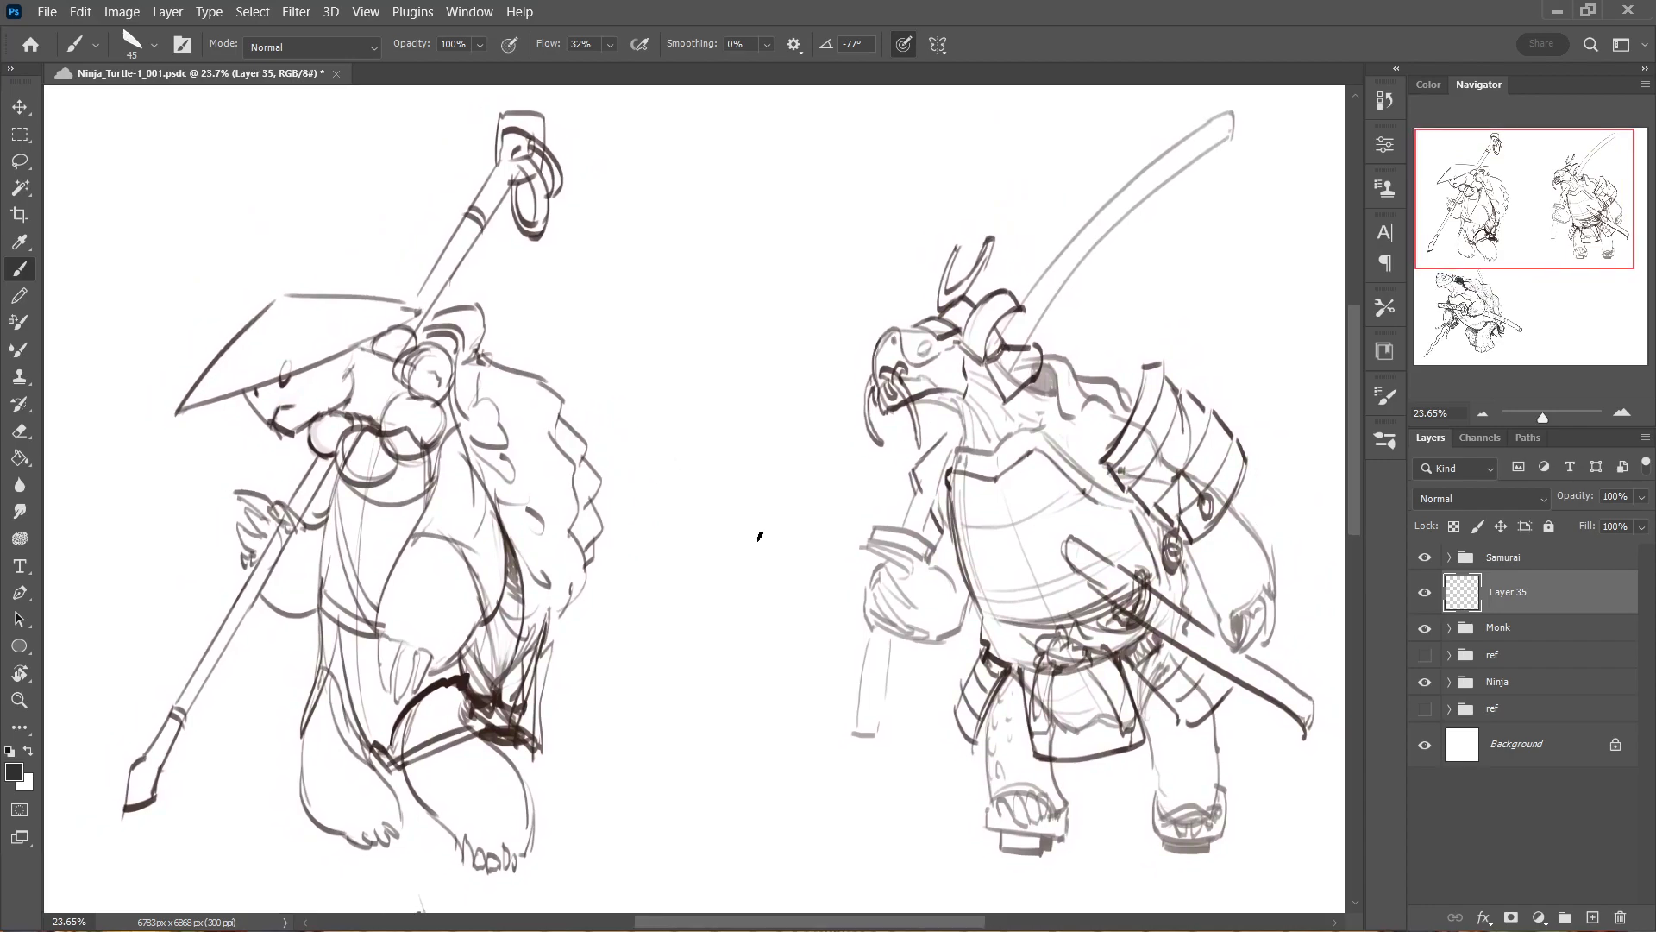
mouse_move(713, 540)
left_mouse_down()
mouse_move(791, 529)
mouse_move(787, 514)
mouse_move(712, 506)
left_mouse_up()
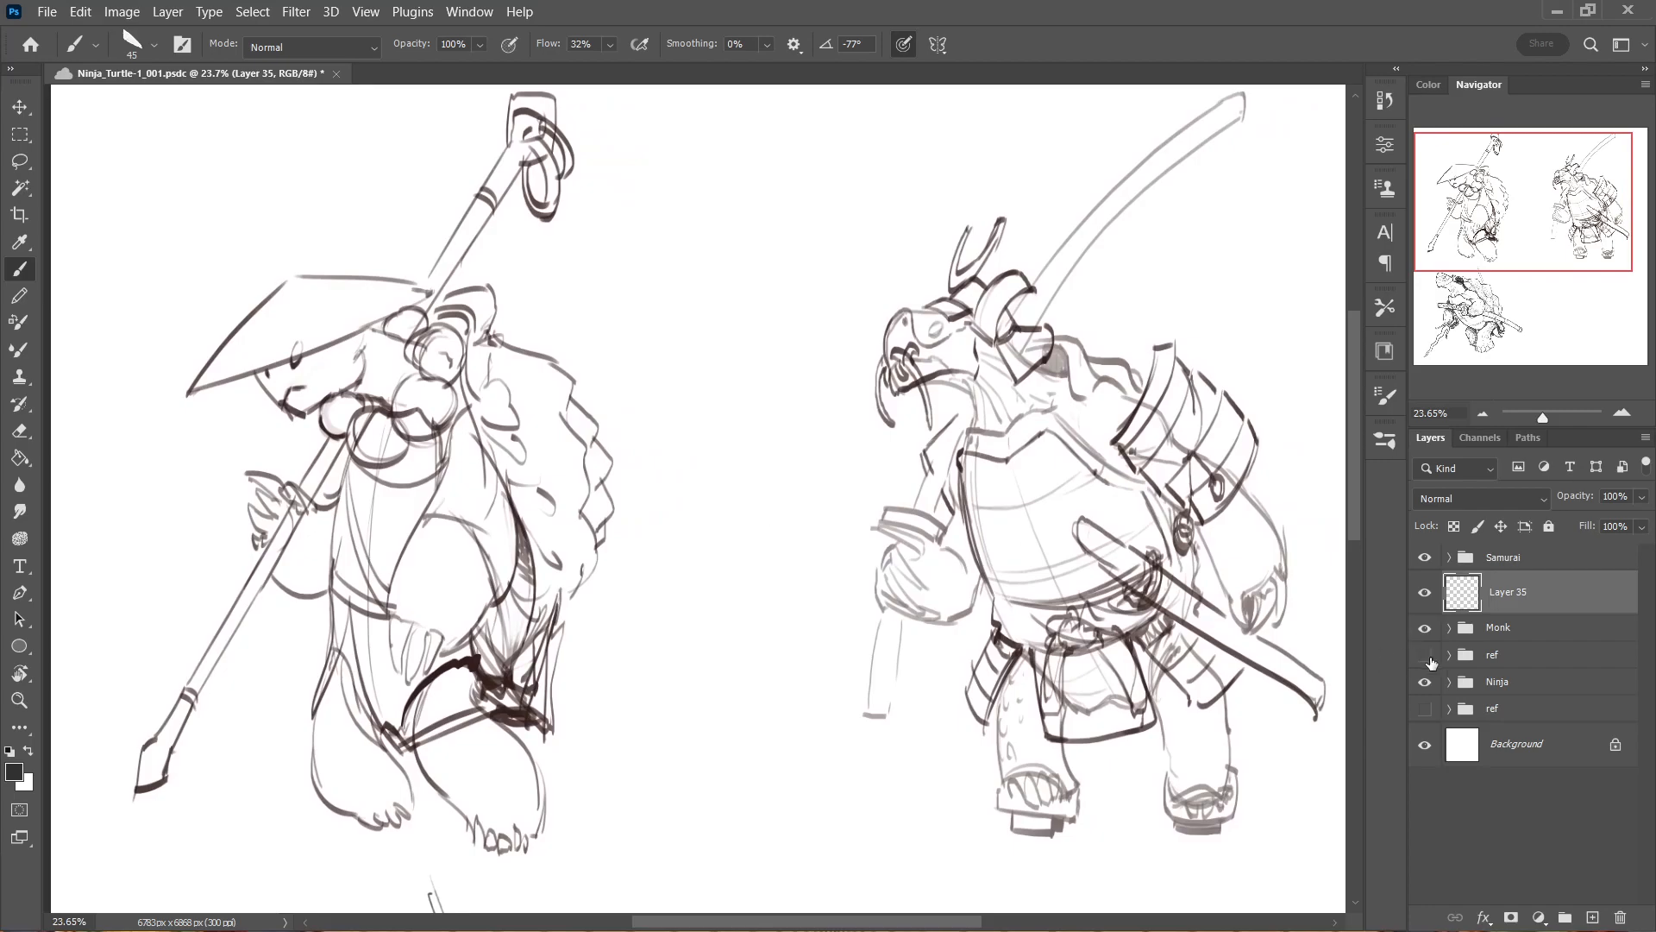
left_click(1485, 635)
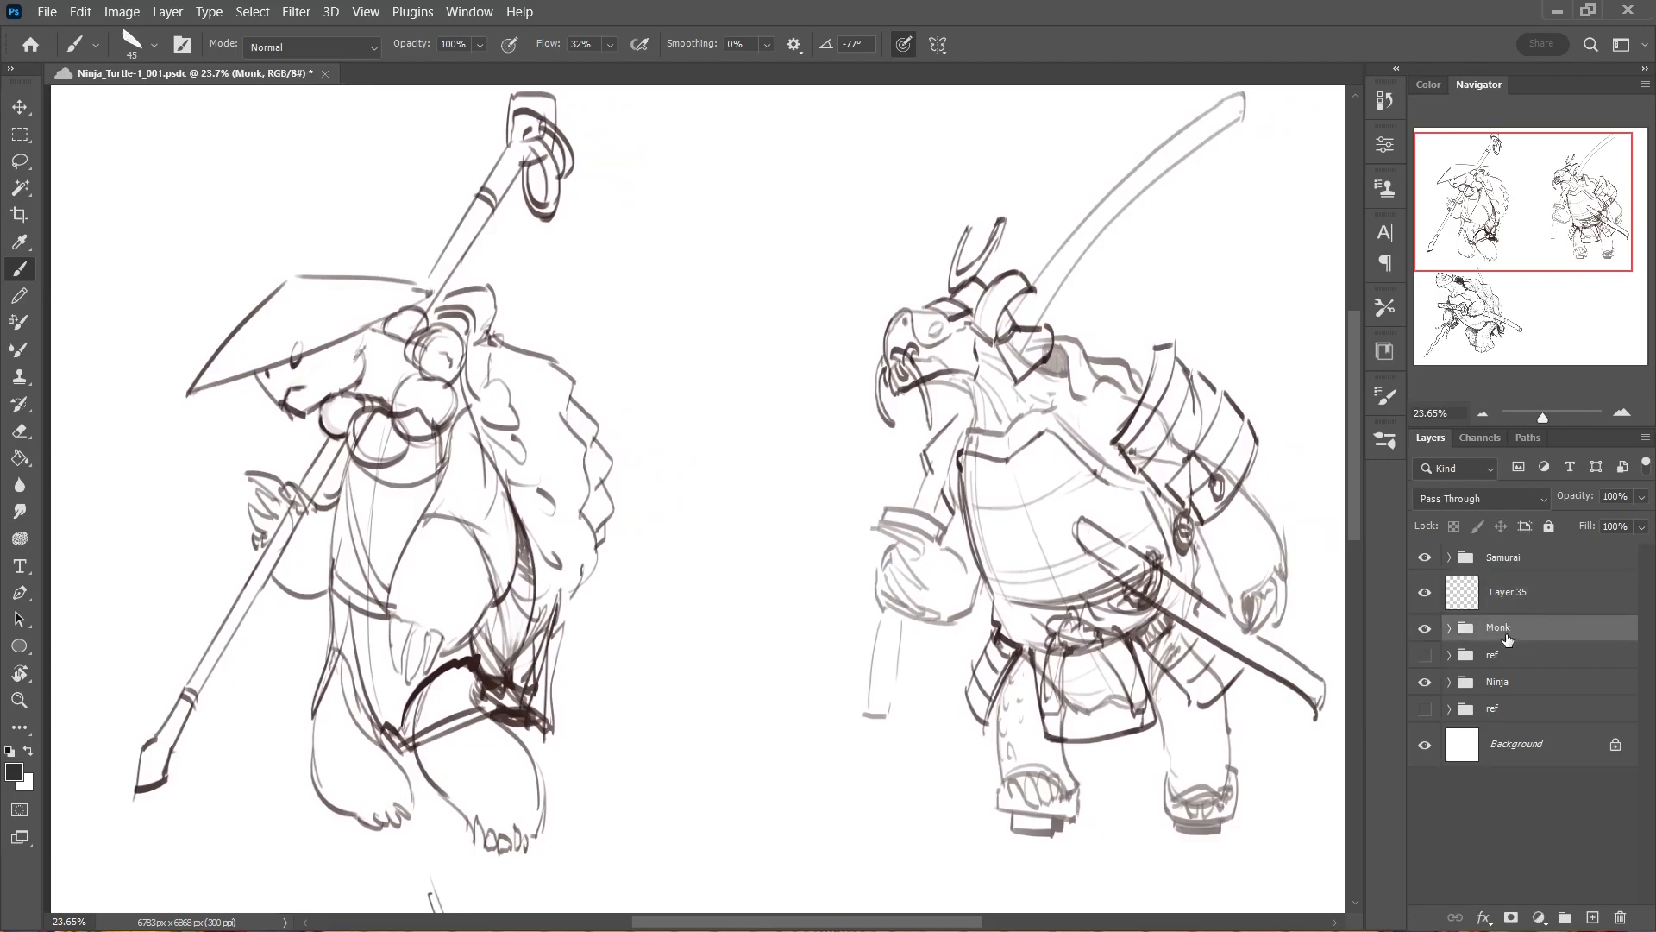
left_click_drag(1248, 704, 1226, 700)
left_click_drag(1633, 496, 1560, 520)
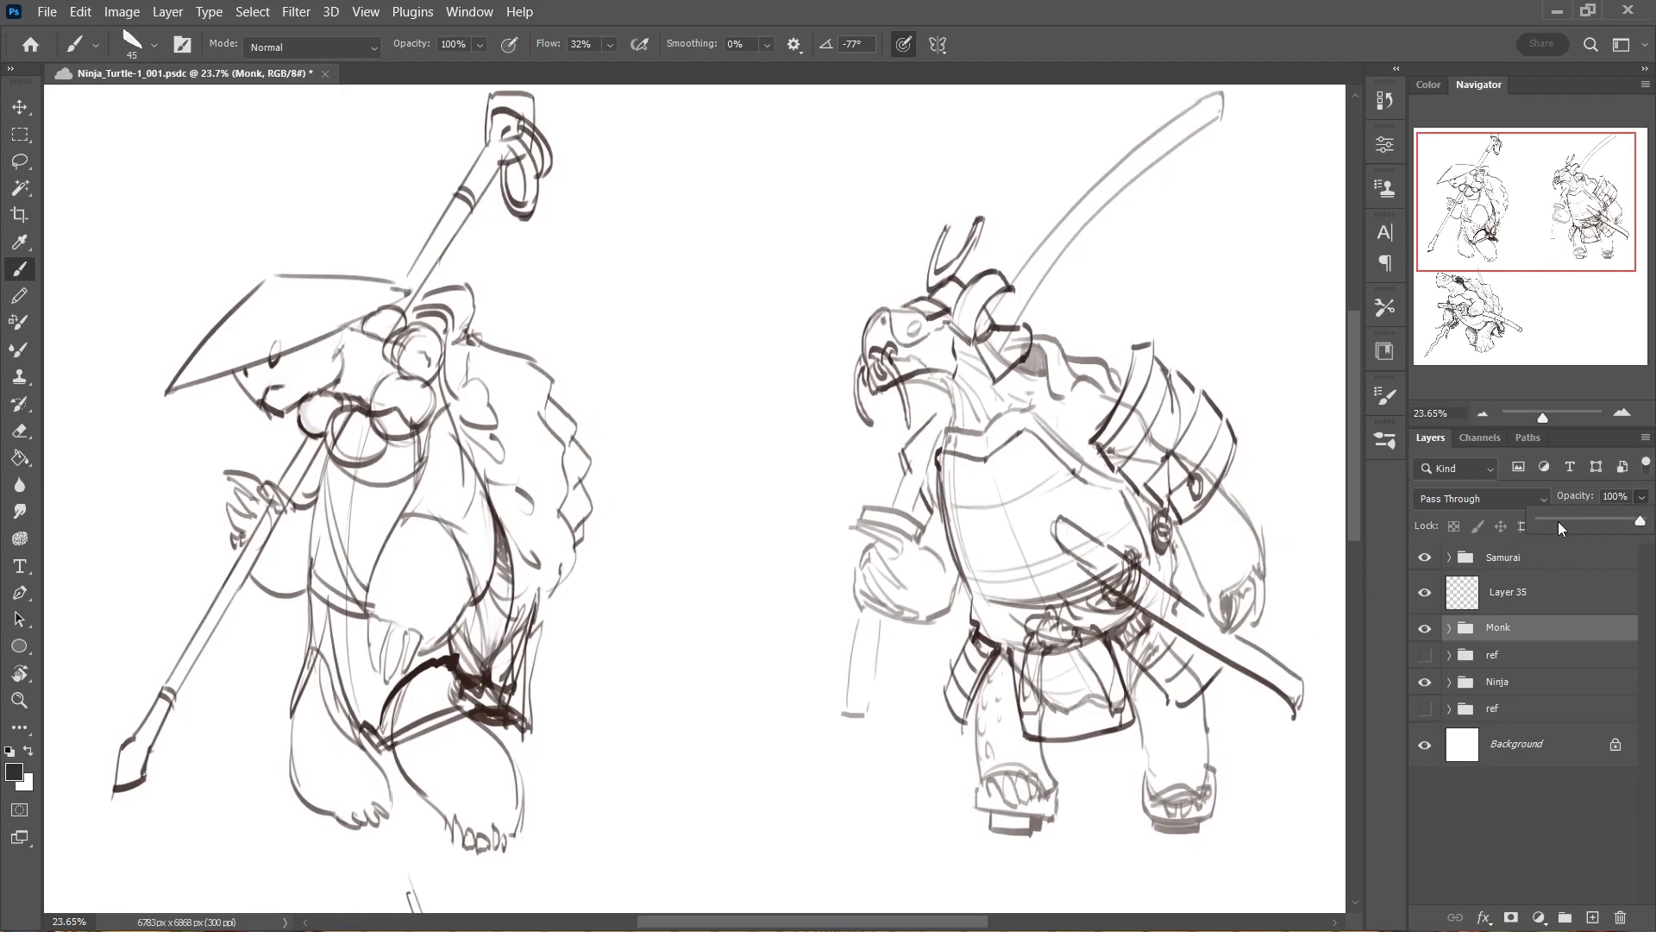
left_click(1426, 682)
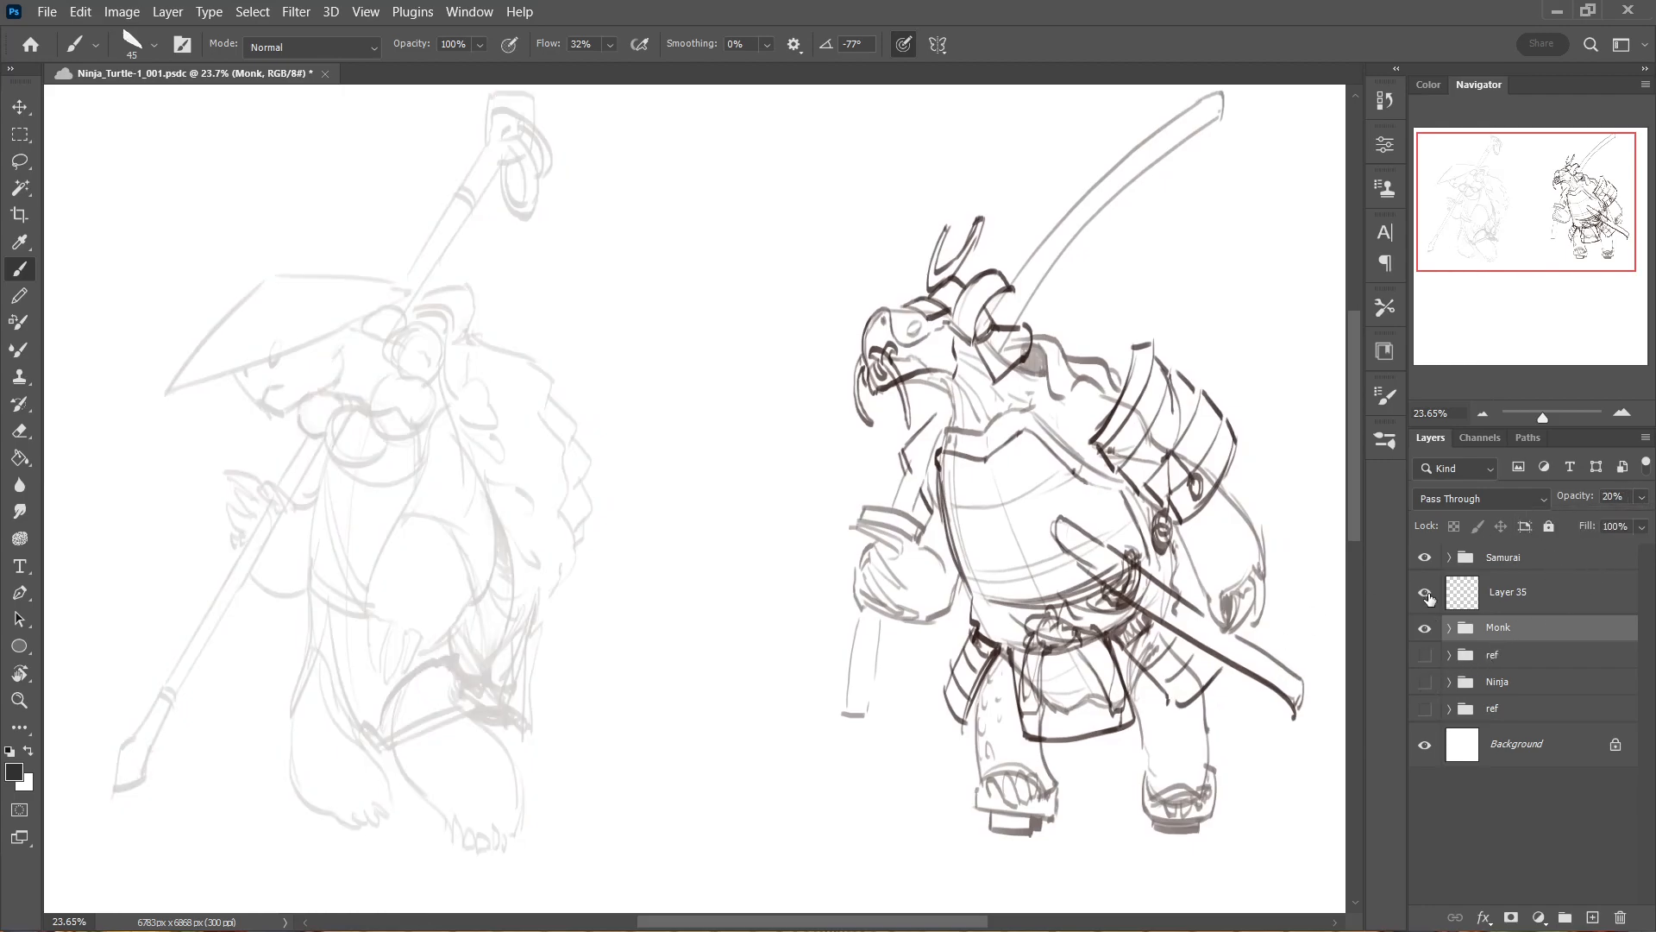
left_click(1432, 559)
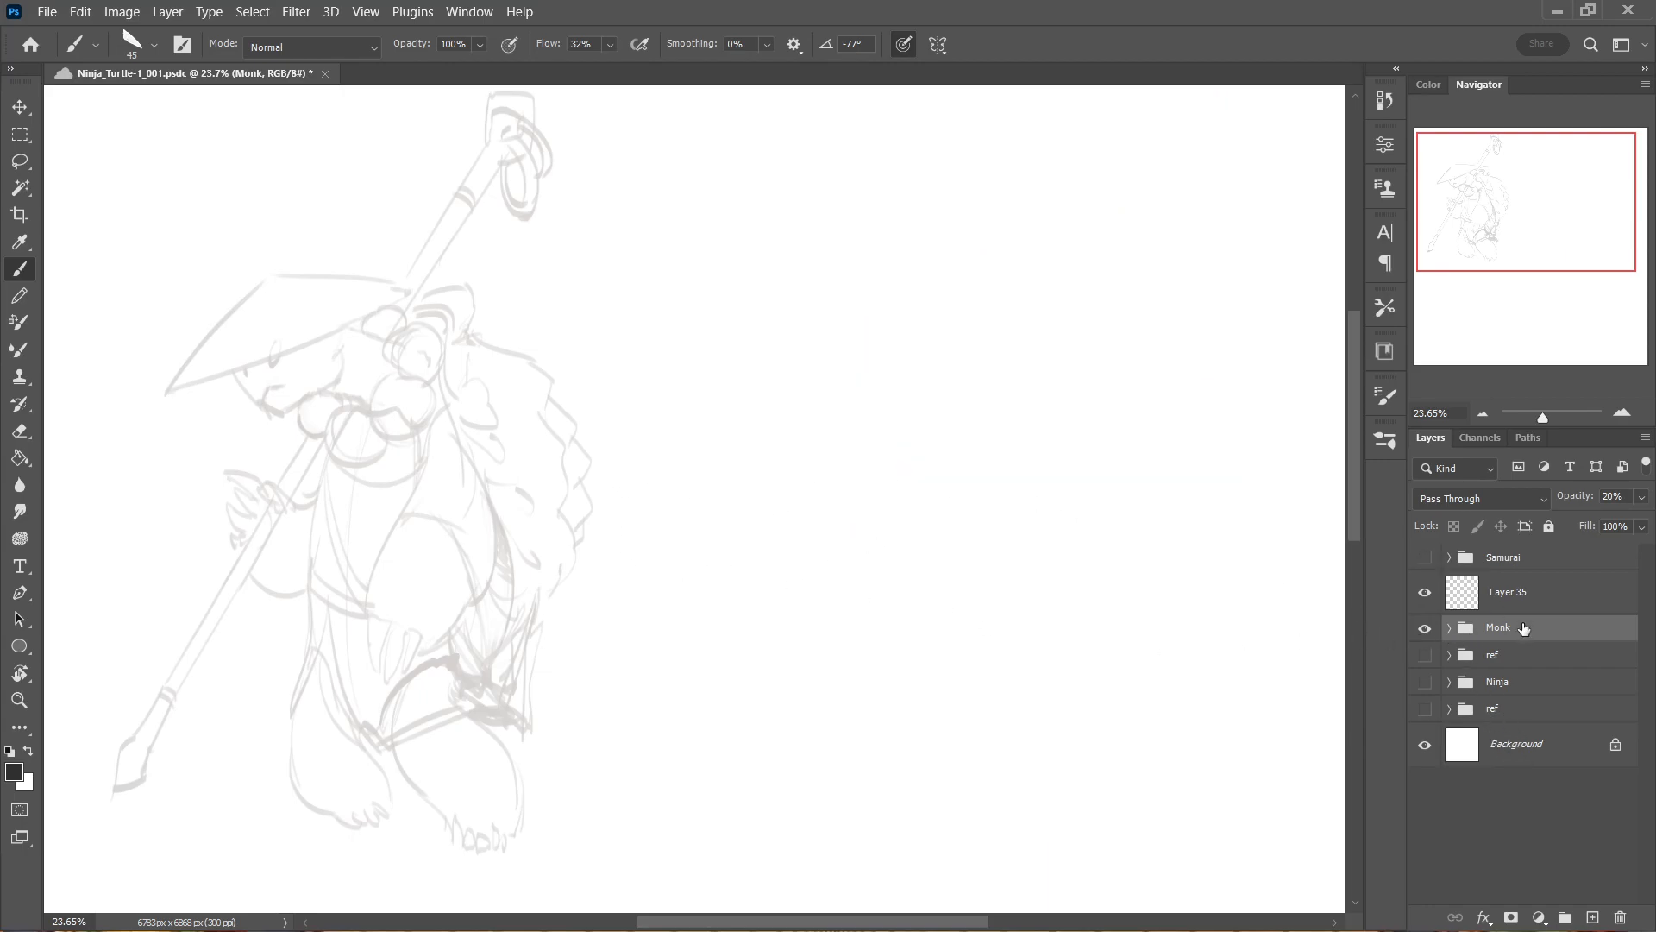
Raise the Monk group's opacity to compare the sketch at full strength, and settle it at 21%.
left_click(1644, 500)
left_click_drag(1558, 522, 1643, 531)
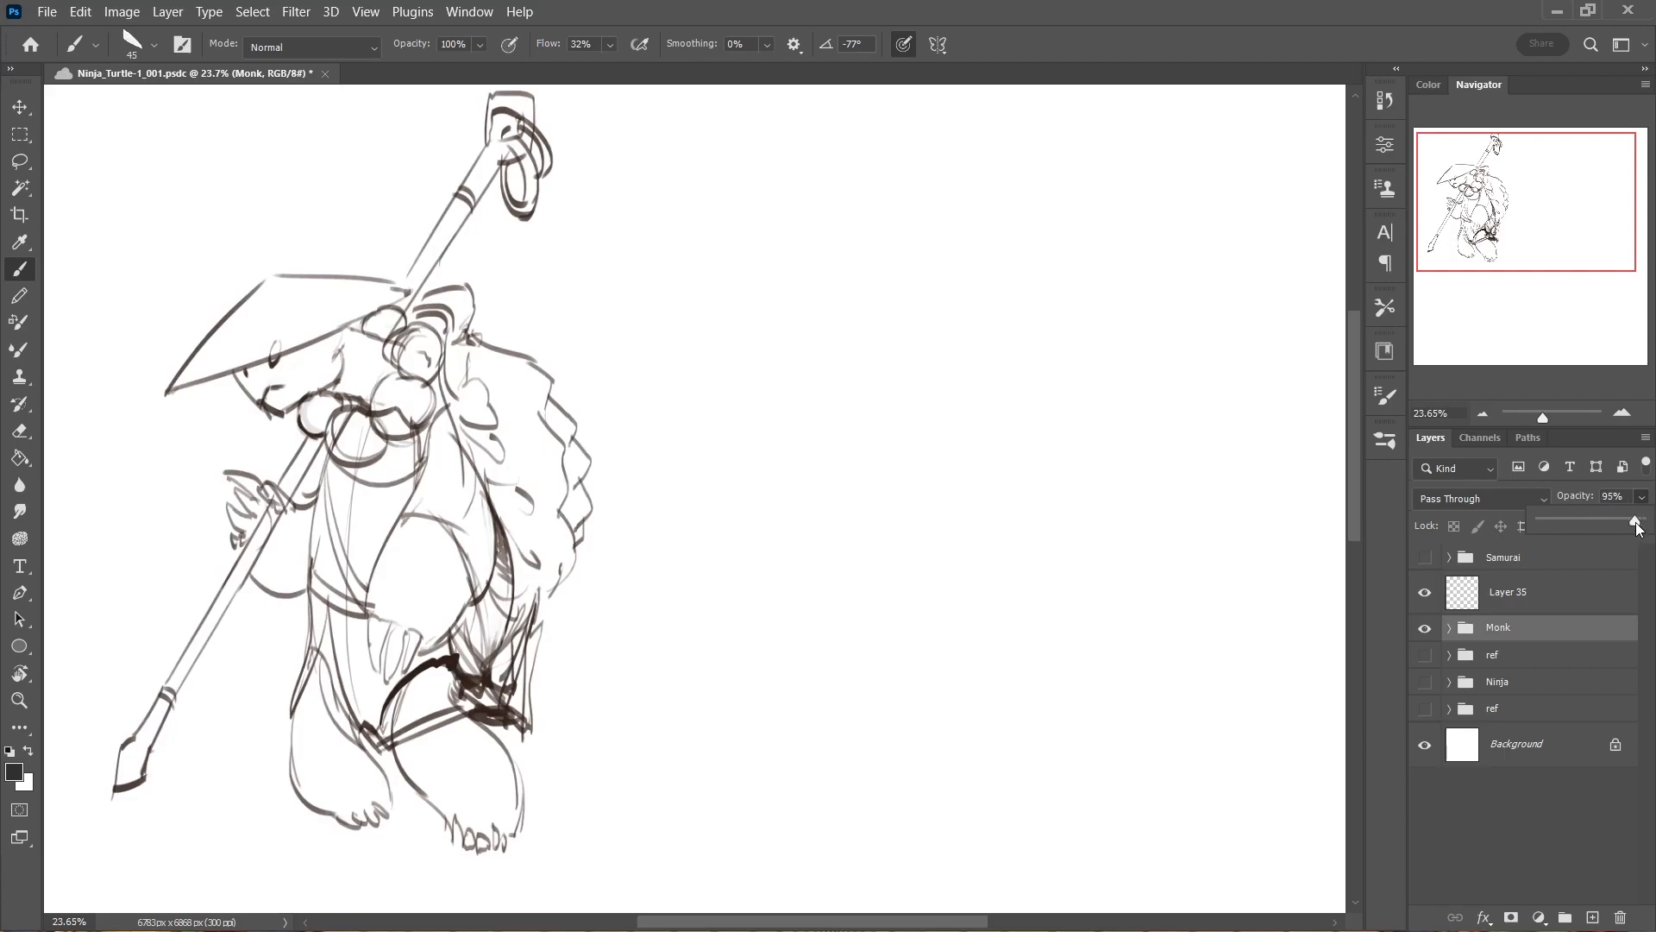
left_click_drag(1566, 539, 1565, 541)
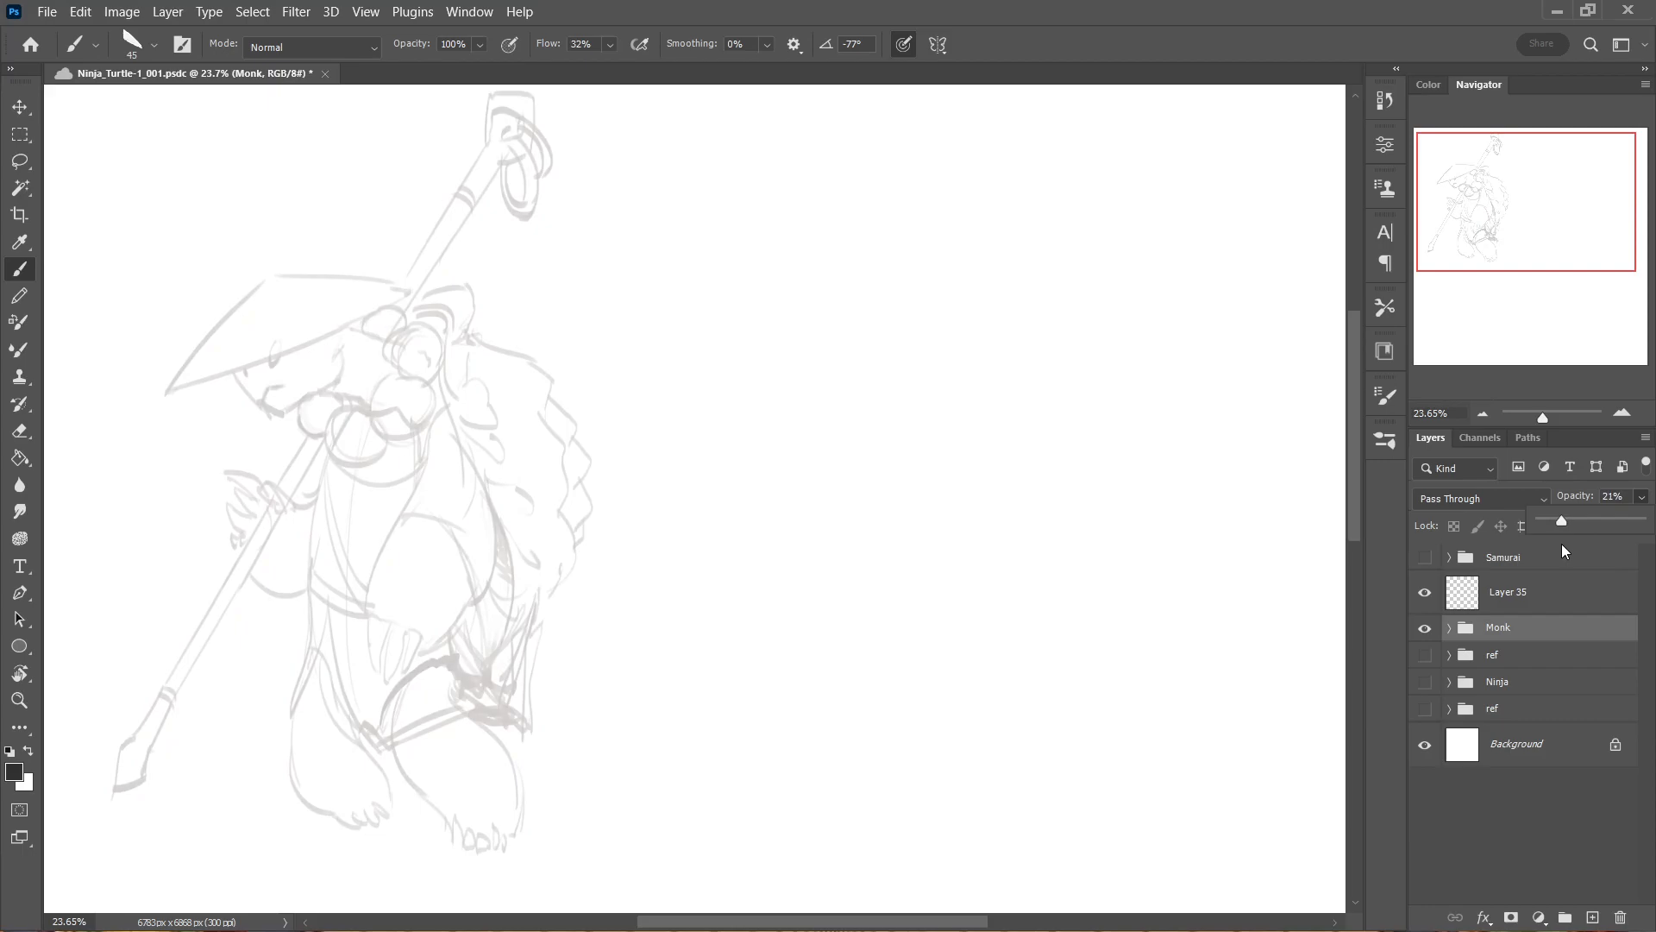
left_click_drag(1559, 548, 1563, 550)
Scale the Monk sketch up proportionally to about 151% with Free Transform and position it in the middle of the canvas.
scroll(783, 604, "down", 3)
left_click_drag(736, 593, 714, 425)
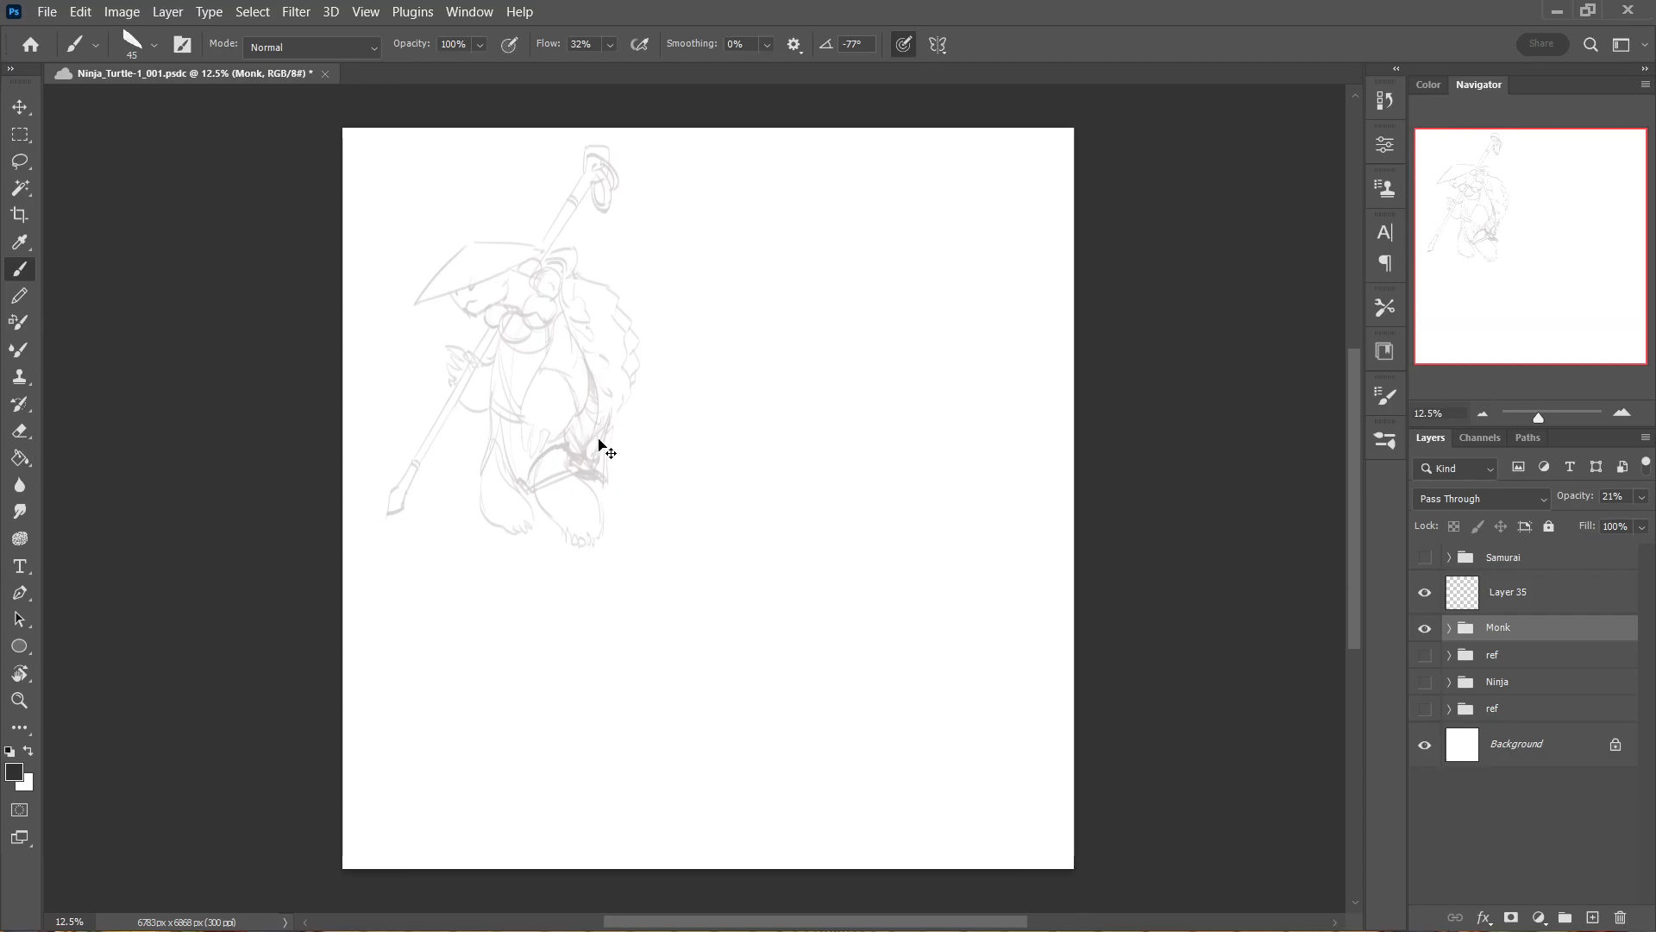
left_click(80, 12)
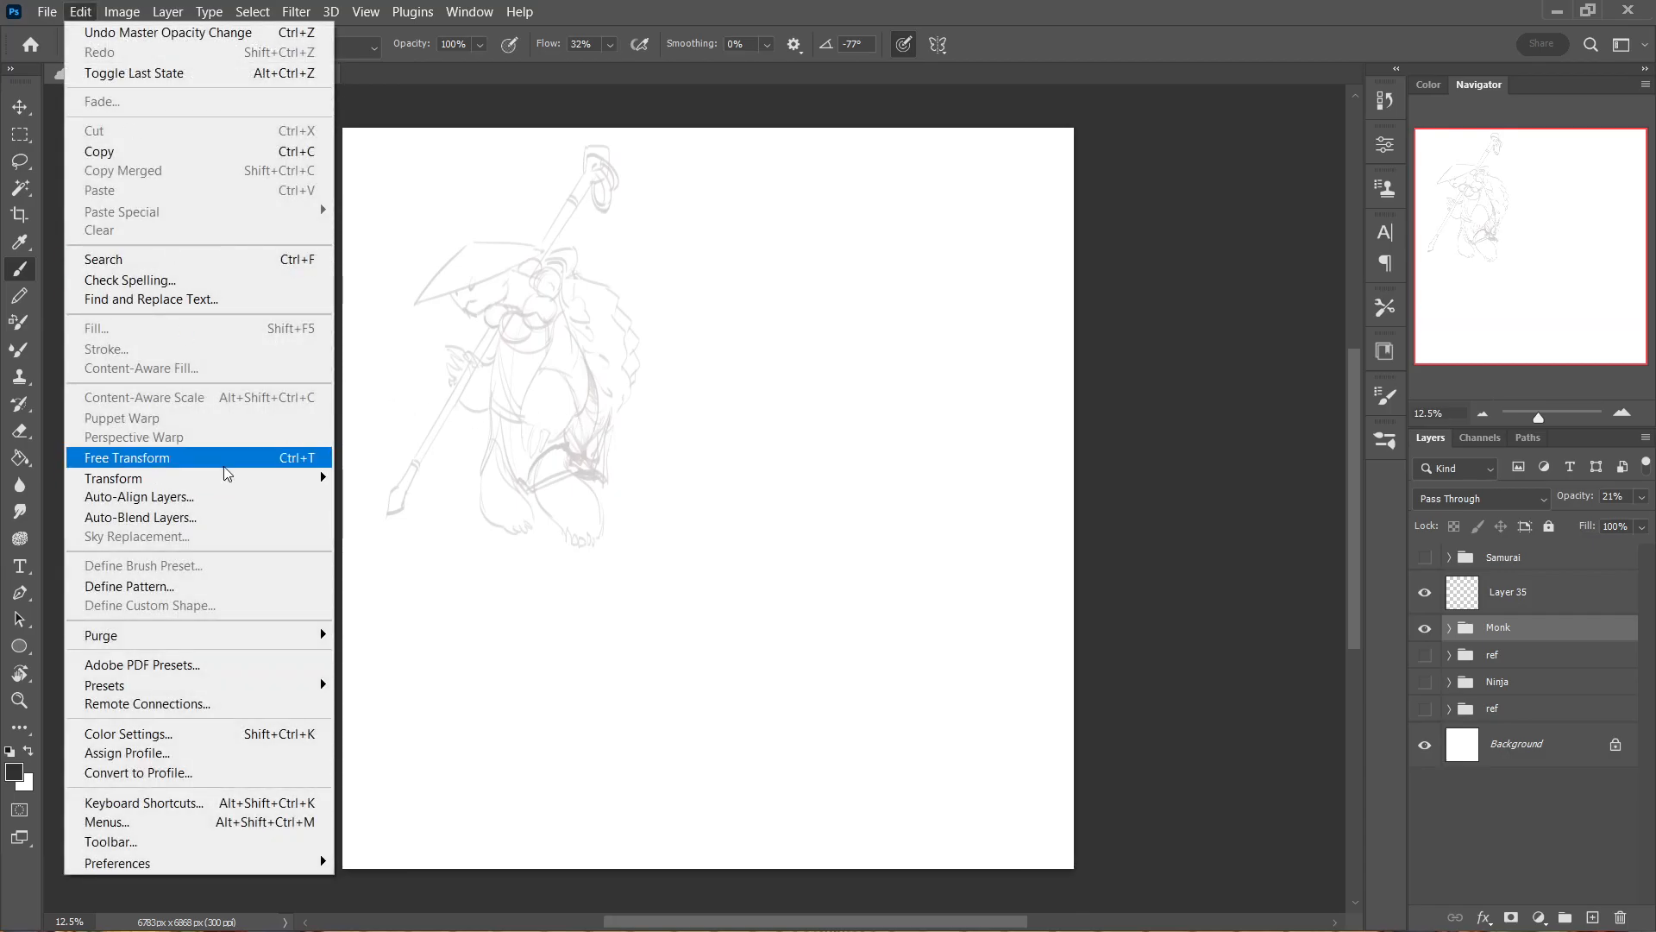
left_click(231, 463)
mouse_move(648, 561)
left_mouse_down()
mouse_move(724, 656)
mouse_move(785, 781)
left_mouse_up()
left_click_drag(700, 580, 799, 628)
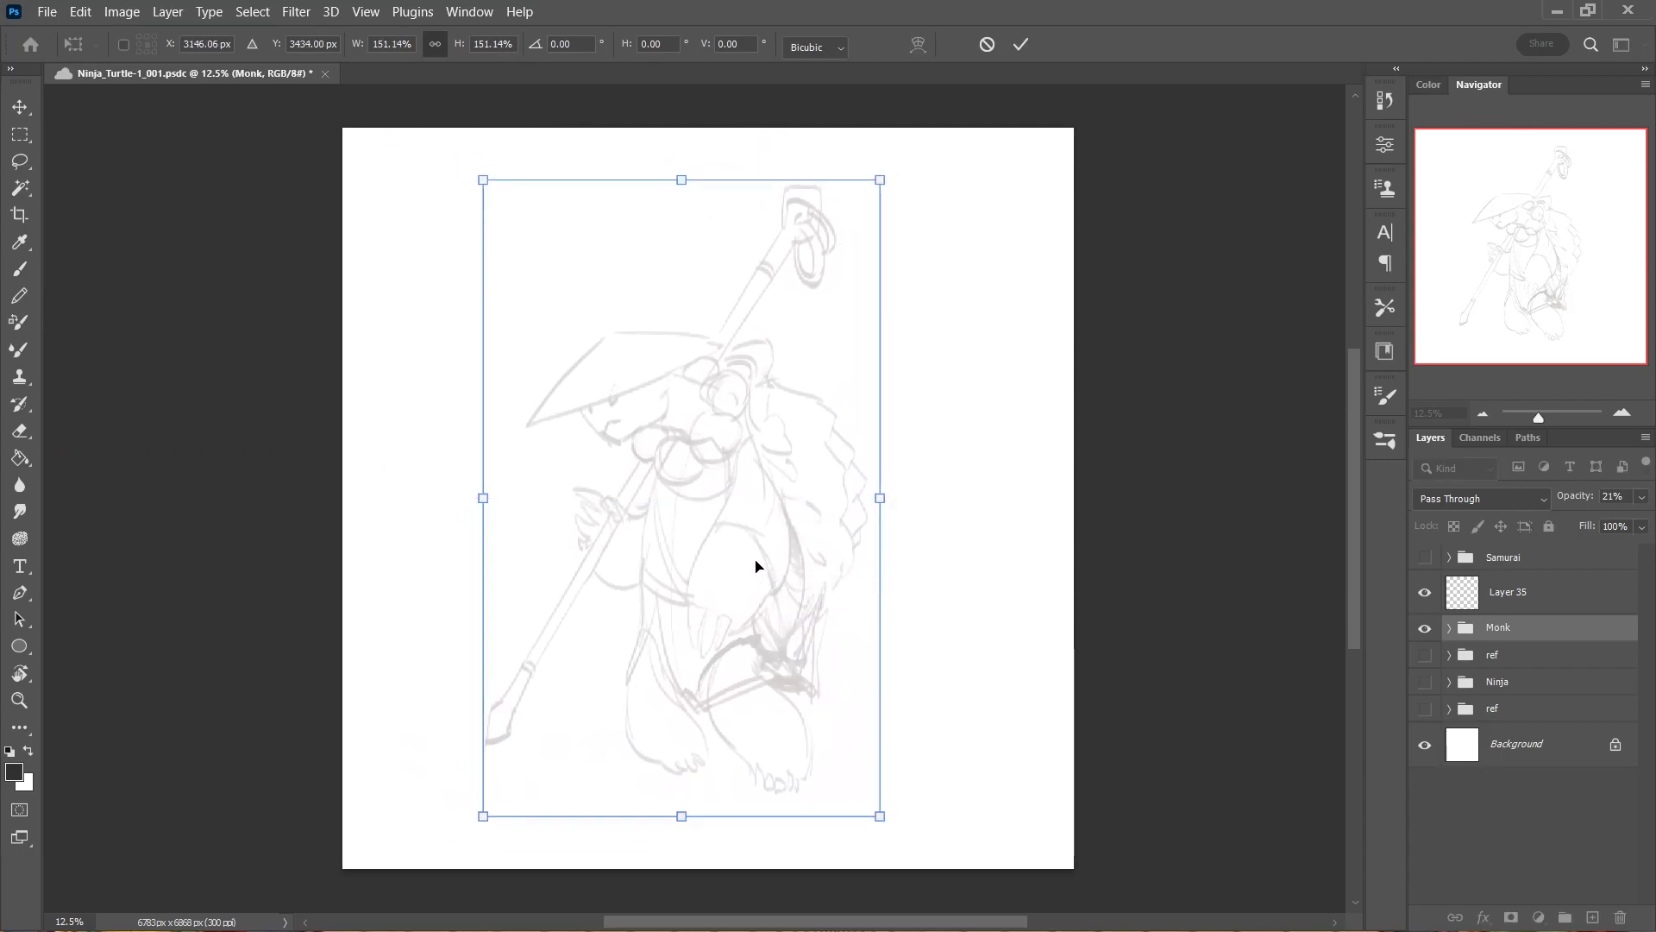
key("Return")
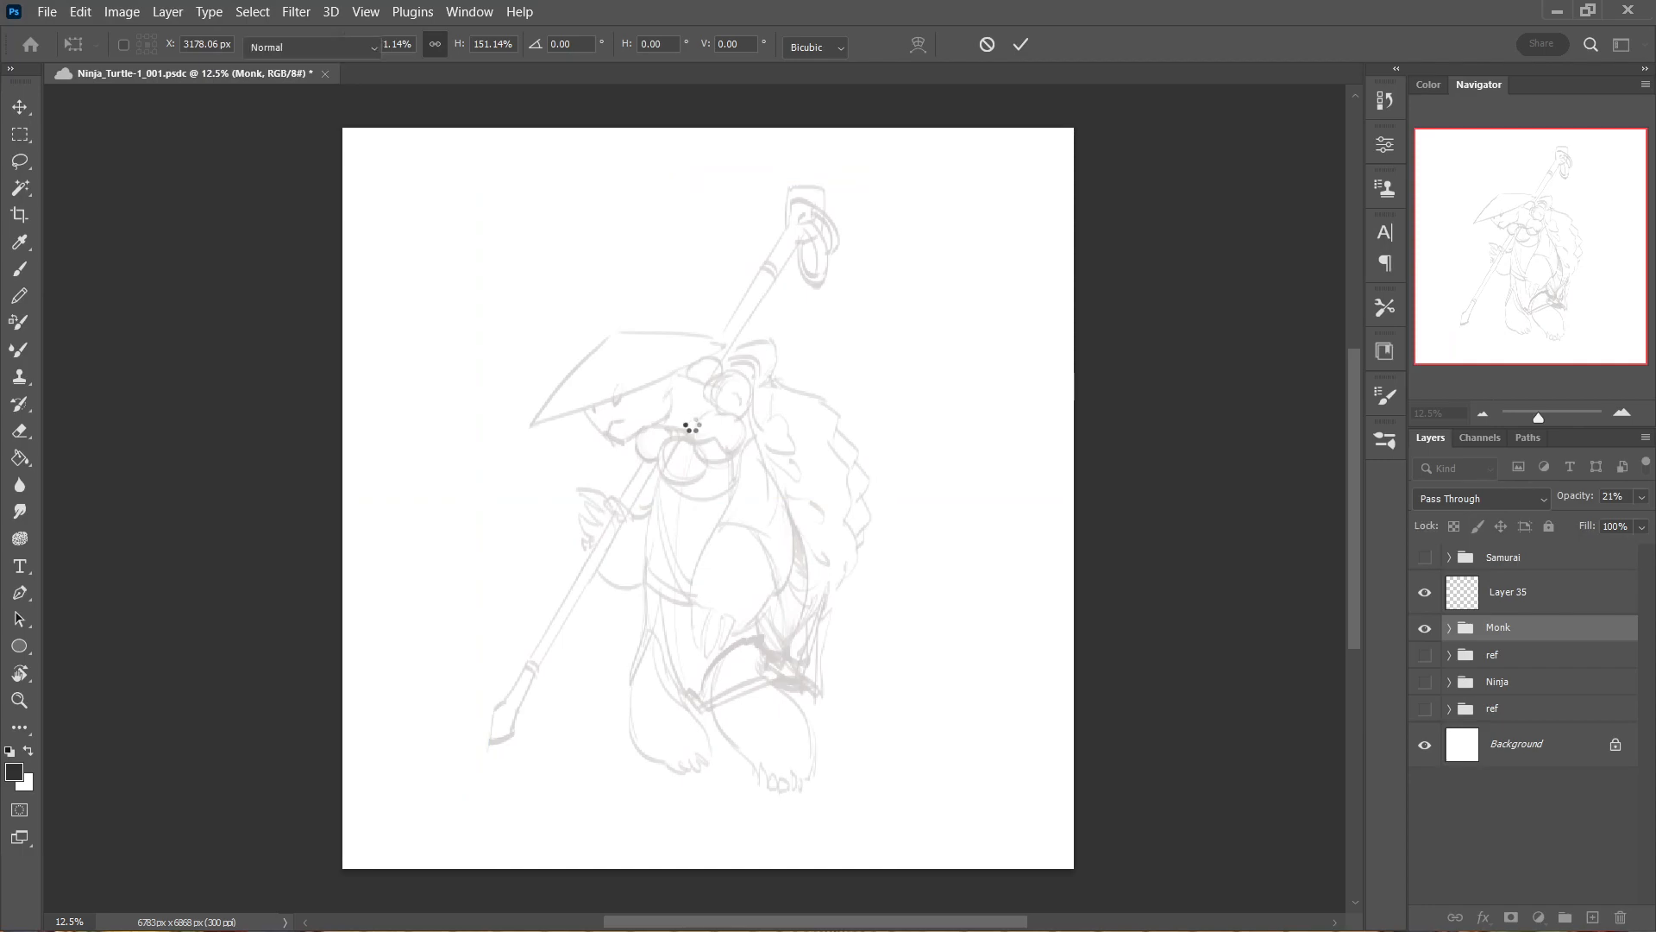
Make Layer 35 the active layer with the Brush tool selected, and undo the stray stroke.
key("b")
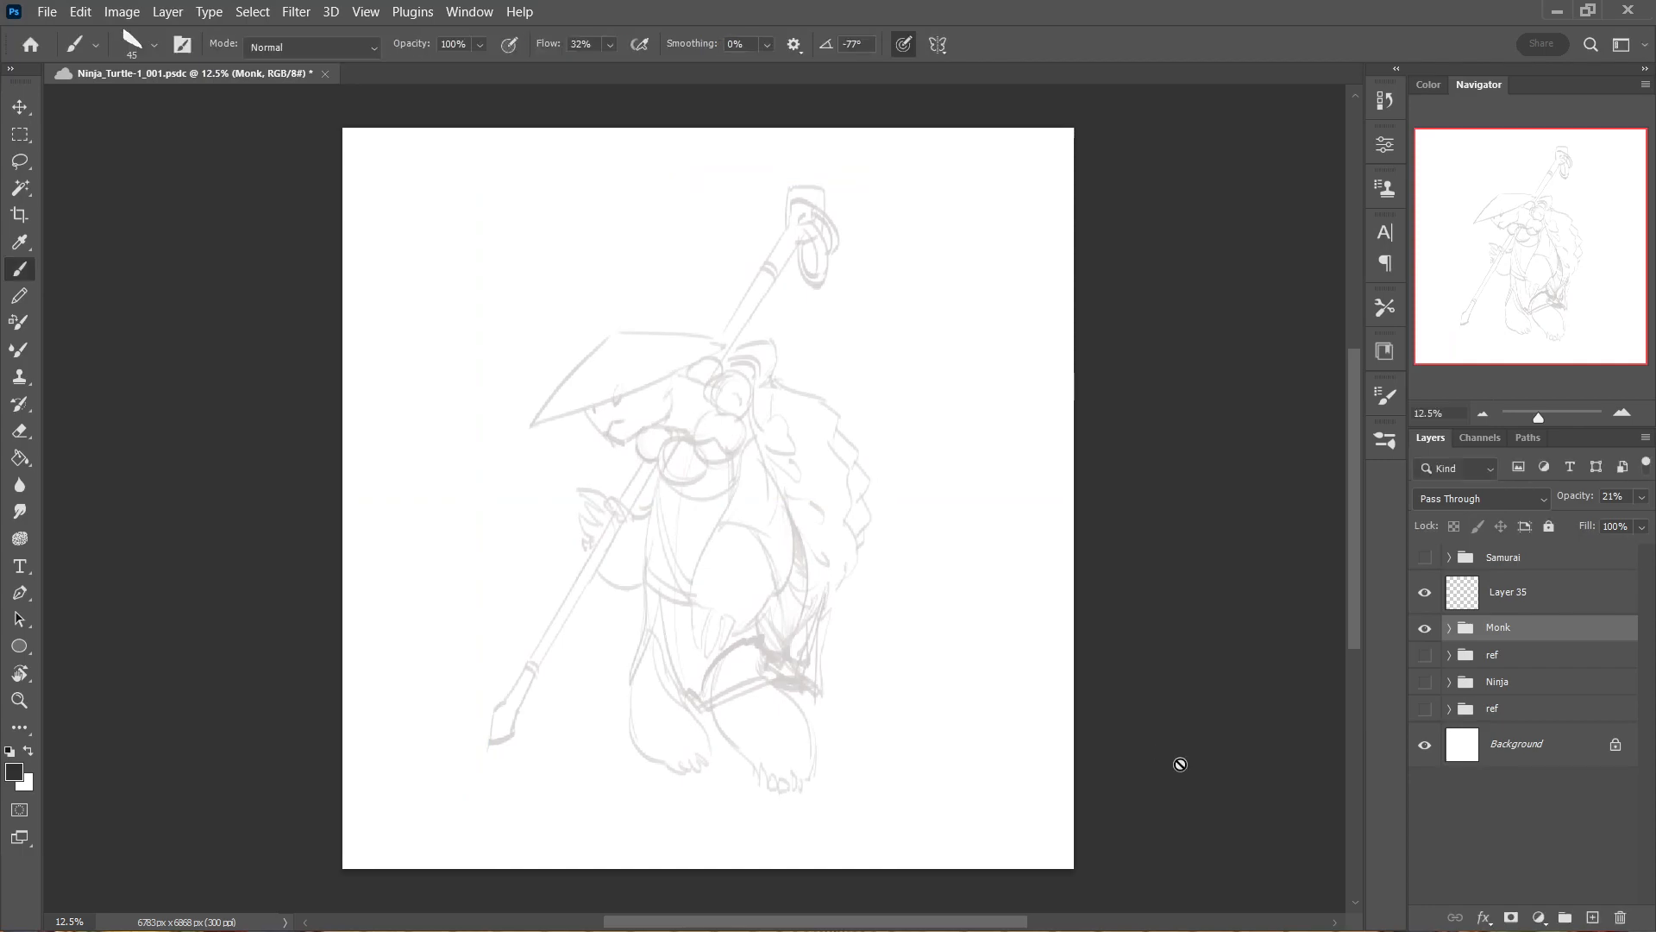
left_click(1490, 593)
mouse_move(623, 466)
left_mouse_down()
mouse_move(681, 371)
mouse_move(760, 405)
mouse_move(817, 394)
left_mouse_up()
key("ctrl+z")
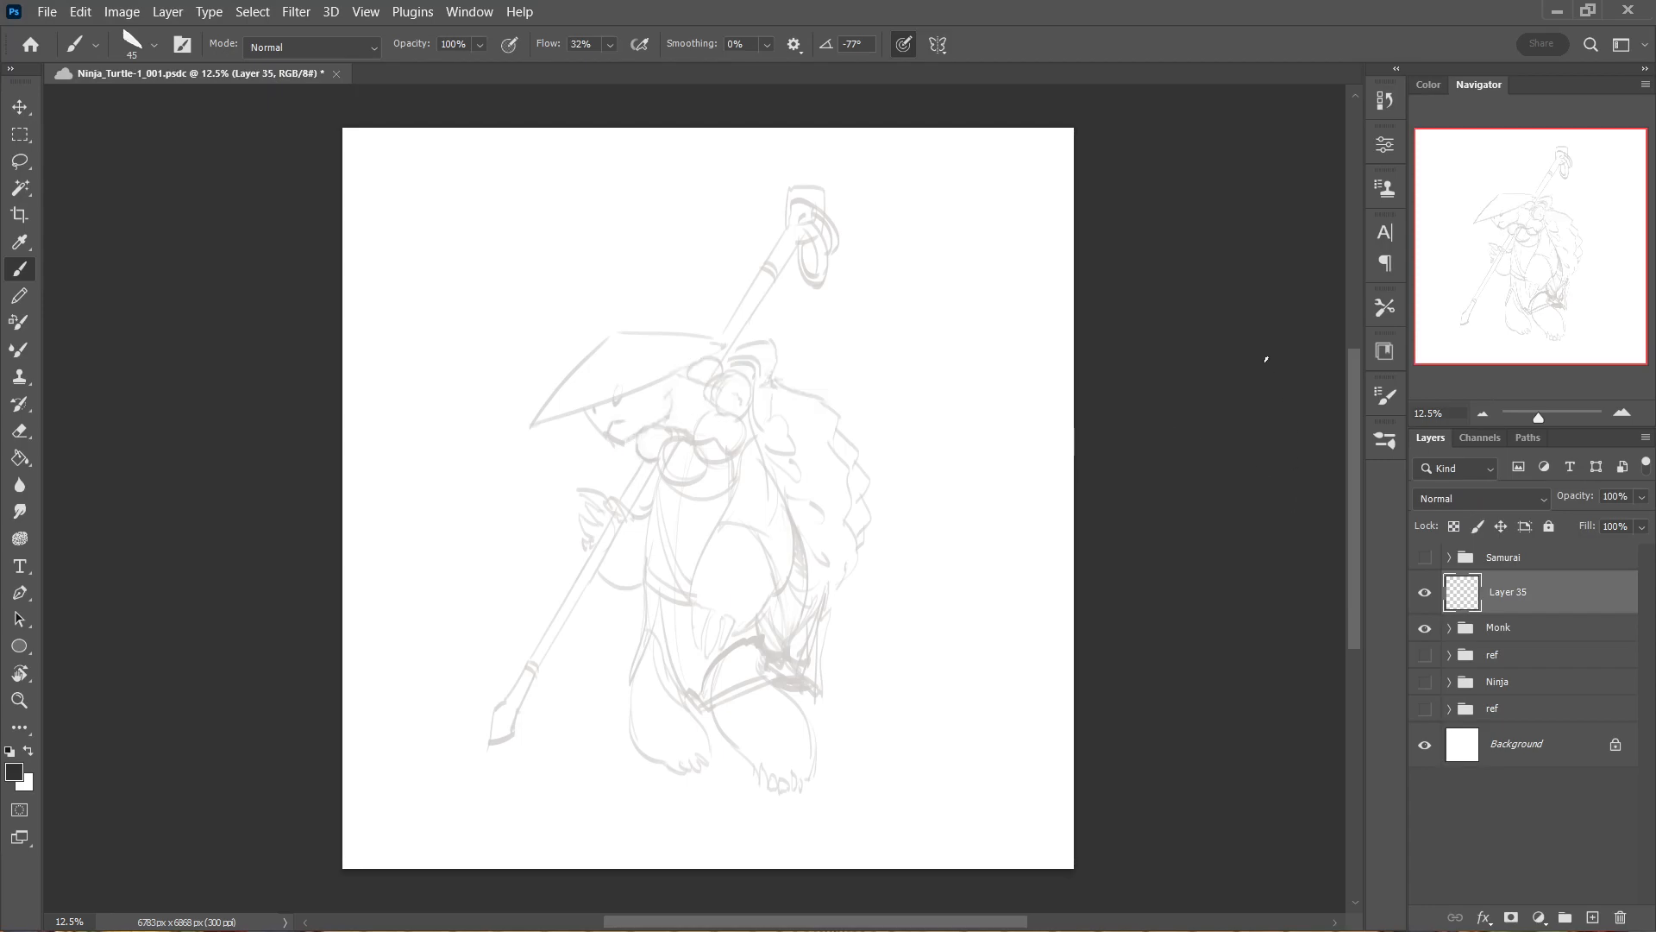
left_click_drag(749, 429, 859, 483)
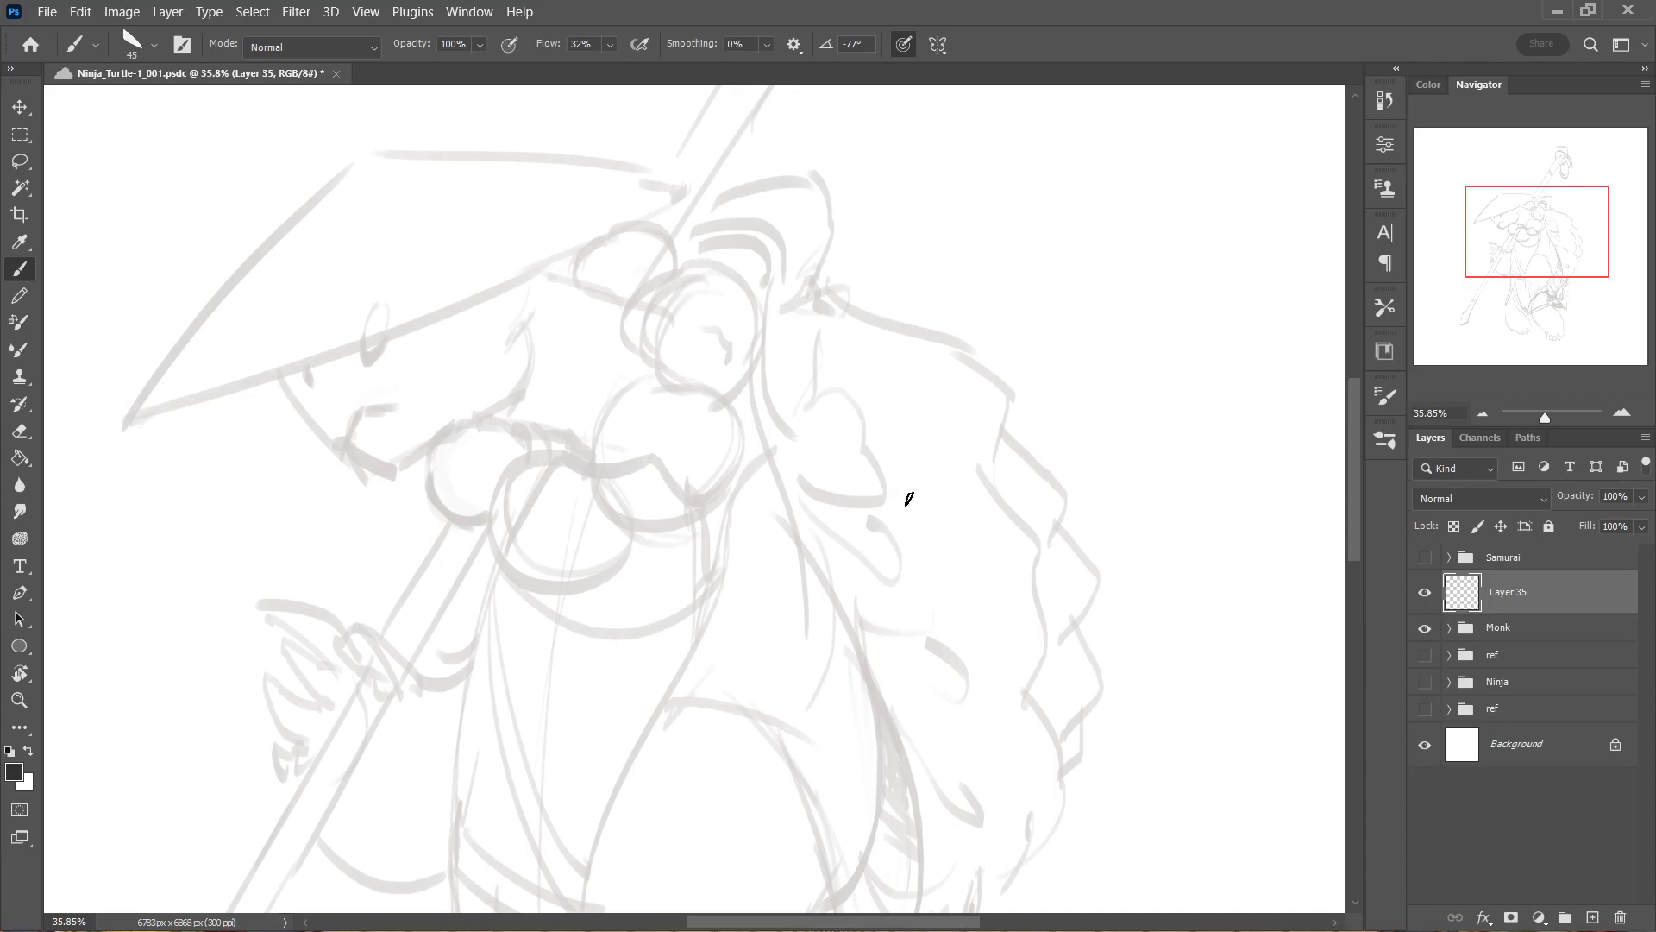
mouse_move(1169, 683)
left_mouse_down()
mouse_move(1153, 676)
mouse_move(1166, 448)
left_mouse_up()
left_click_drag(1188, 486, 1152, 484)
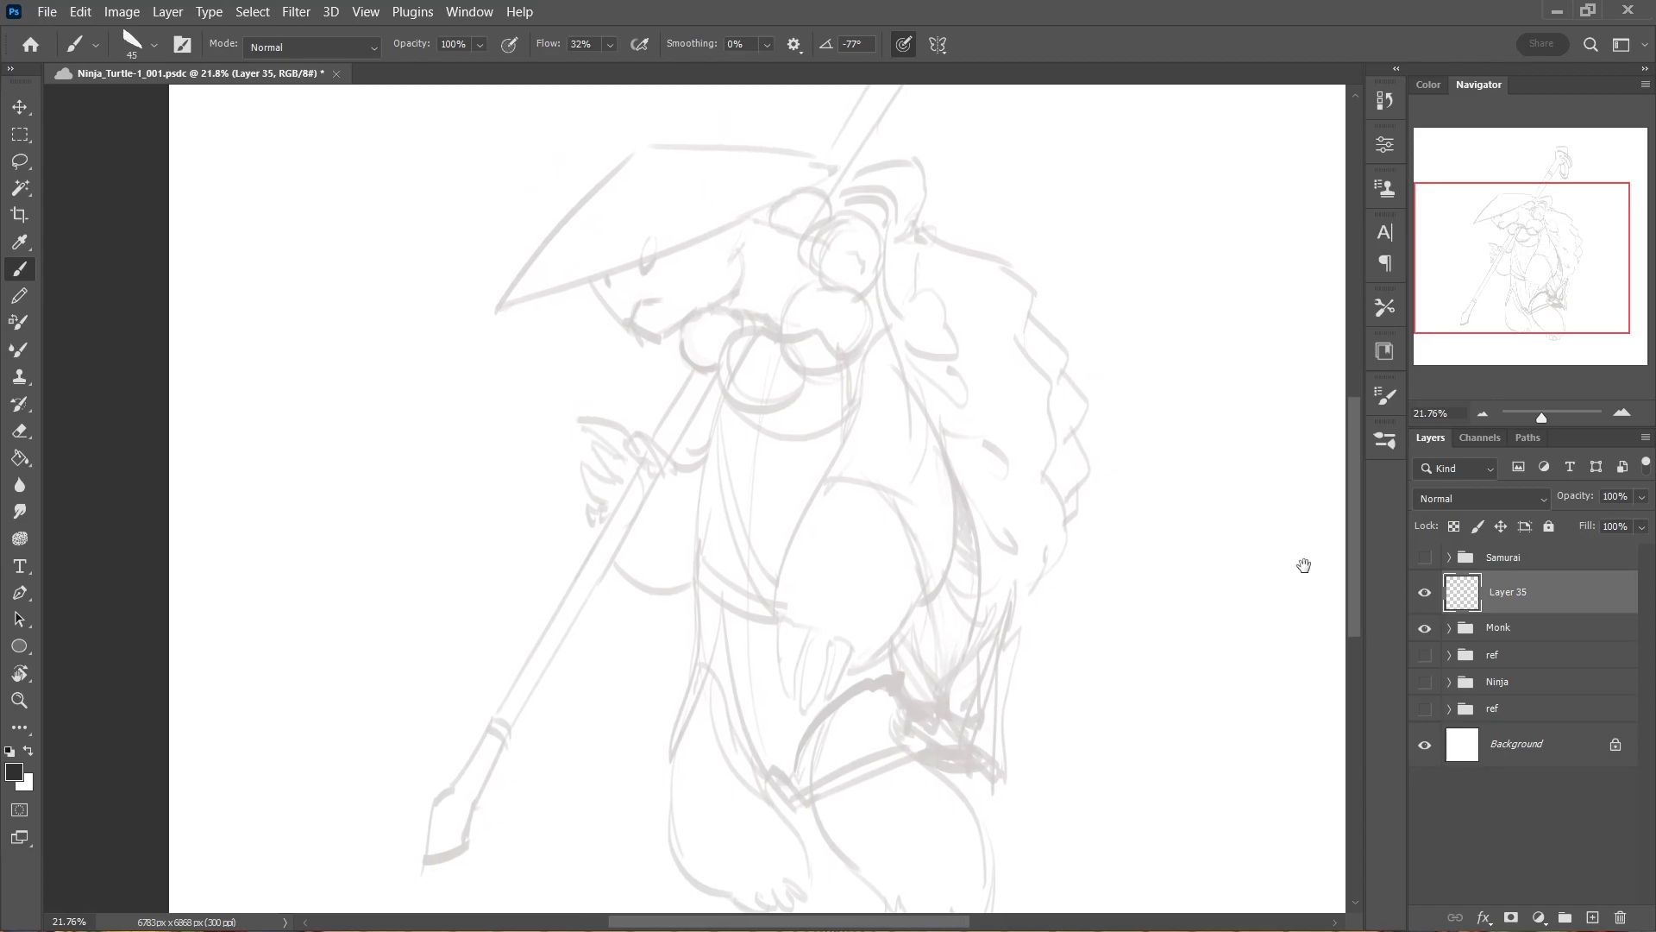
Show the ref group below Monk and spread its reference pictures along the canvas edges, clear of the monk sketch.
left_click(1425, 655)
left_click_drag(1208, 707, 1163, 560)
mouse_move(1226, 649)
left_mouse_down()
mouse_move(1195, 625)
mouse_move(1212, 725)
left_mouse_up()
left_click(991, 651, "ctrl")
mouse_move(999, 655)
left_mouse_down()
mouse_move(862, 496)
mouse_move(609, 393)
mouse_move(575, 397)
left_mouse_up()
left_click_drag(811, 729, 599, 132)
left_click_drag(670, 279, 1284, 165)
left_click_drag(1195, 659, 1253, 781)
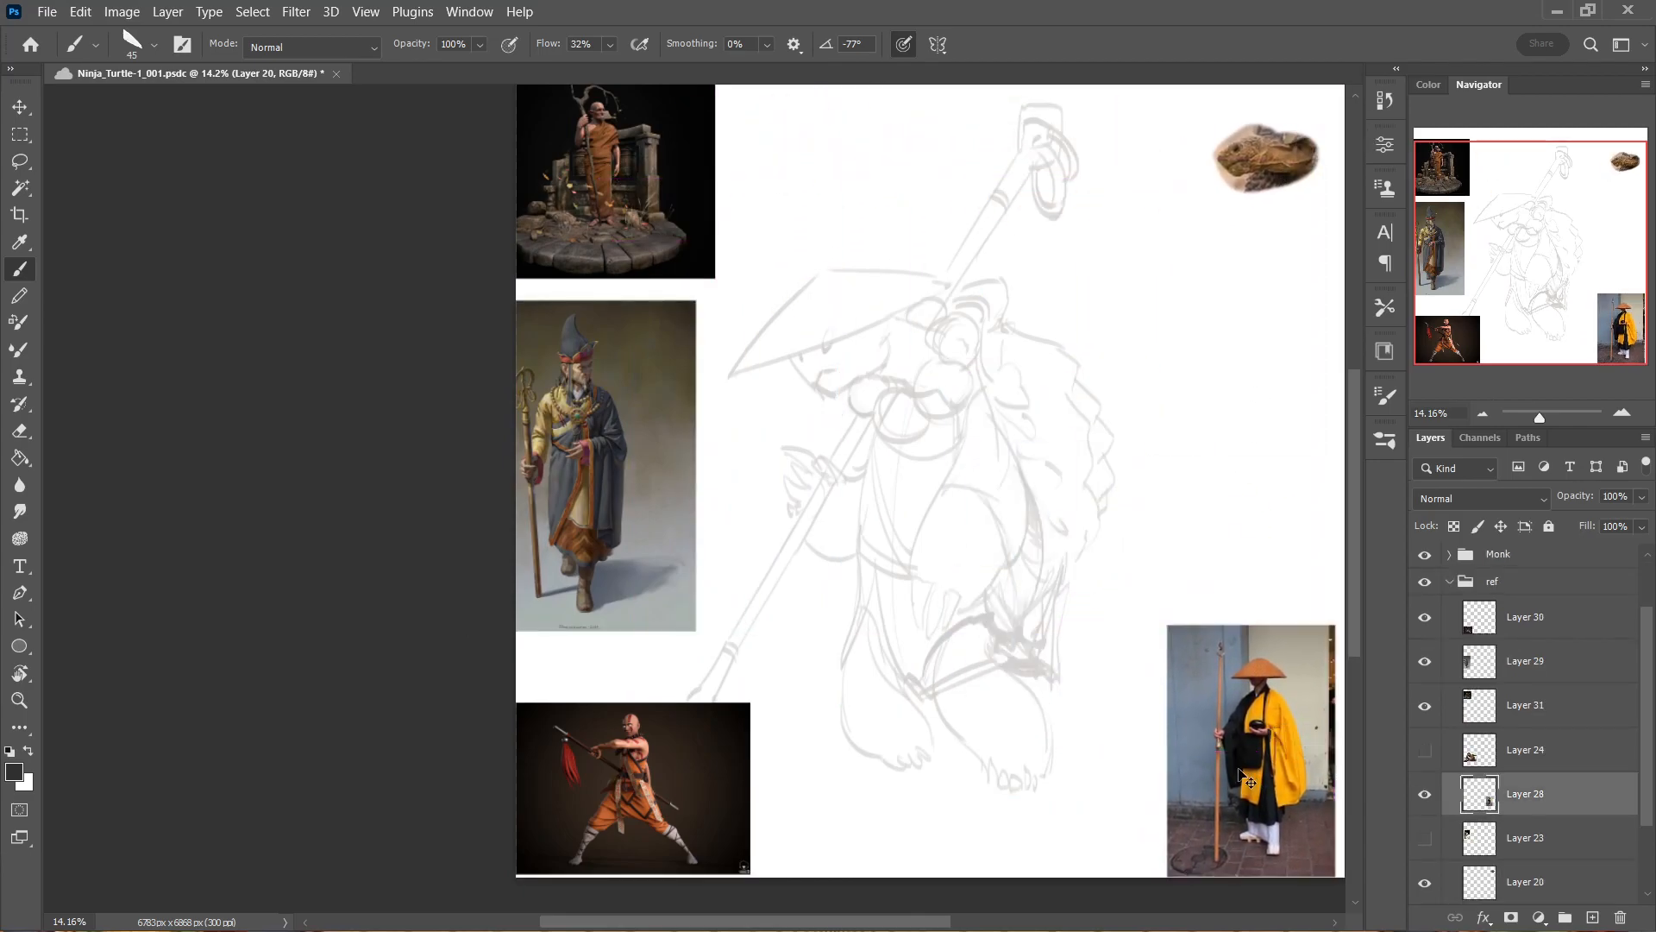
mouse_move(729, 792)
left_mouse_down()
mouse_move(716, 813)
mouse_move(701, 780)
mouse_move(650, 792)
mouse_move(664, 787)
mouse_move(644, 742)
mouse_move(661, 749)
left_mouse_up()
Erase the part of the staff-fighter picture that overlaps the sketch's spear tip, collapse the ref group and reselect Layer 35.
key("e")
mouse_move(691, 673)
left_mouse_down()
mouse_move(694, 714)
mouse_move(676, 711)
mouse_move(710, 767)
mouse_move(668, 704)
left_mouse_up()
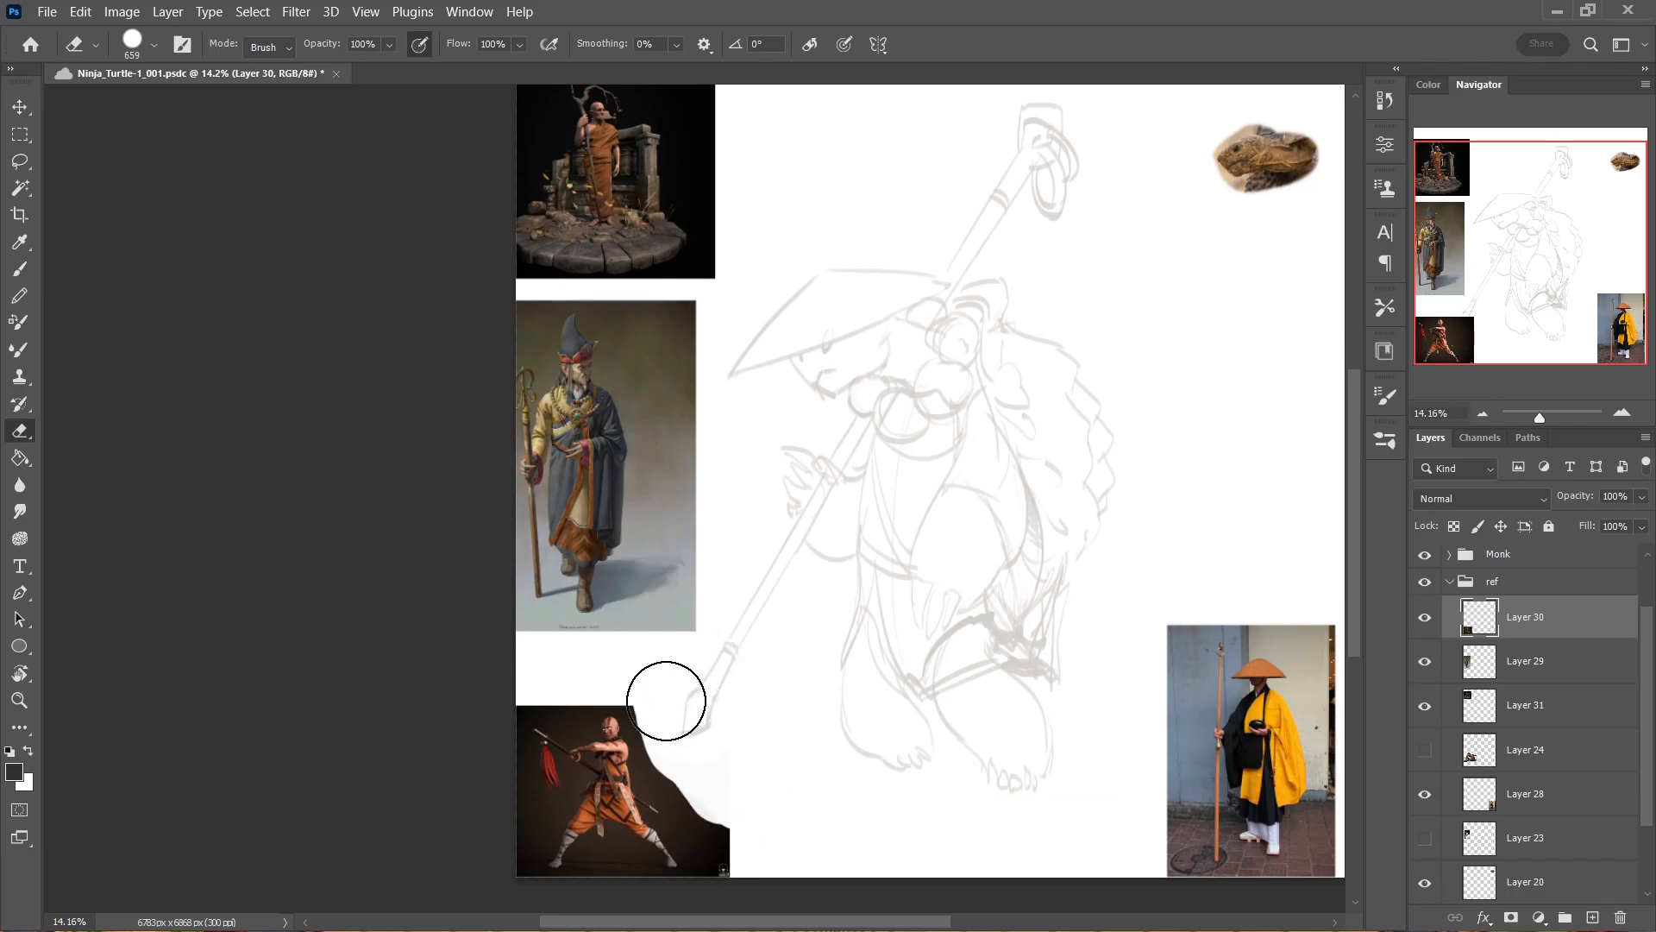
left_click(1449, 583)
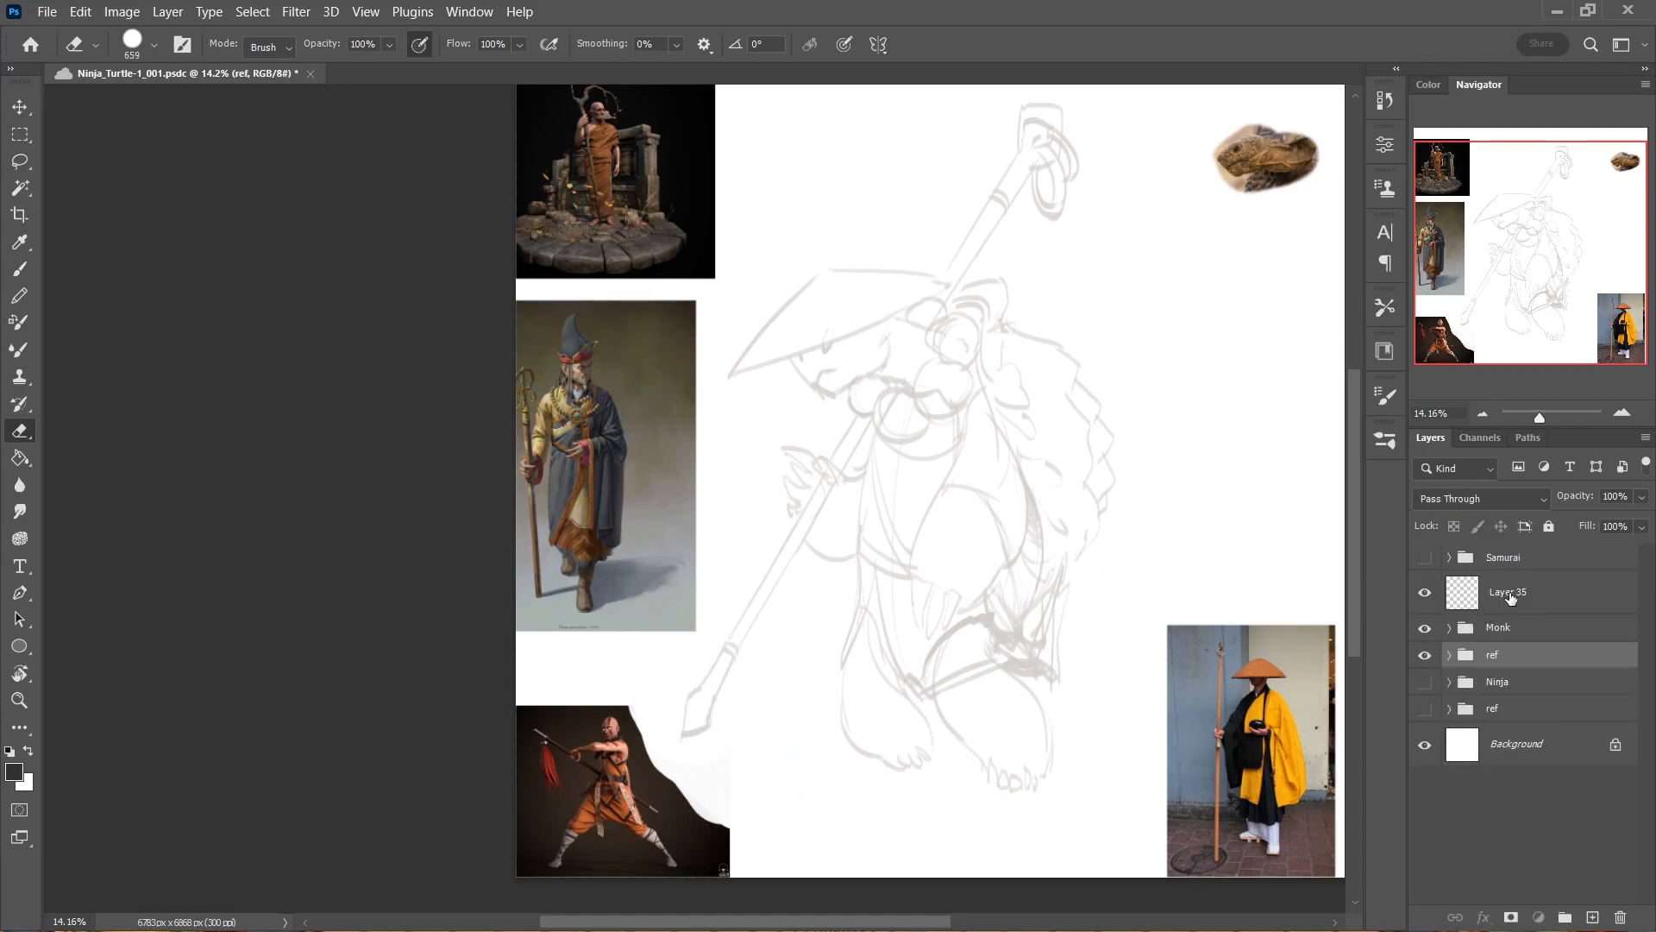
key("ctrl+shift+alt+n")
left_click_drag(753, 435, 777, 450)
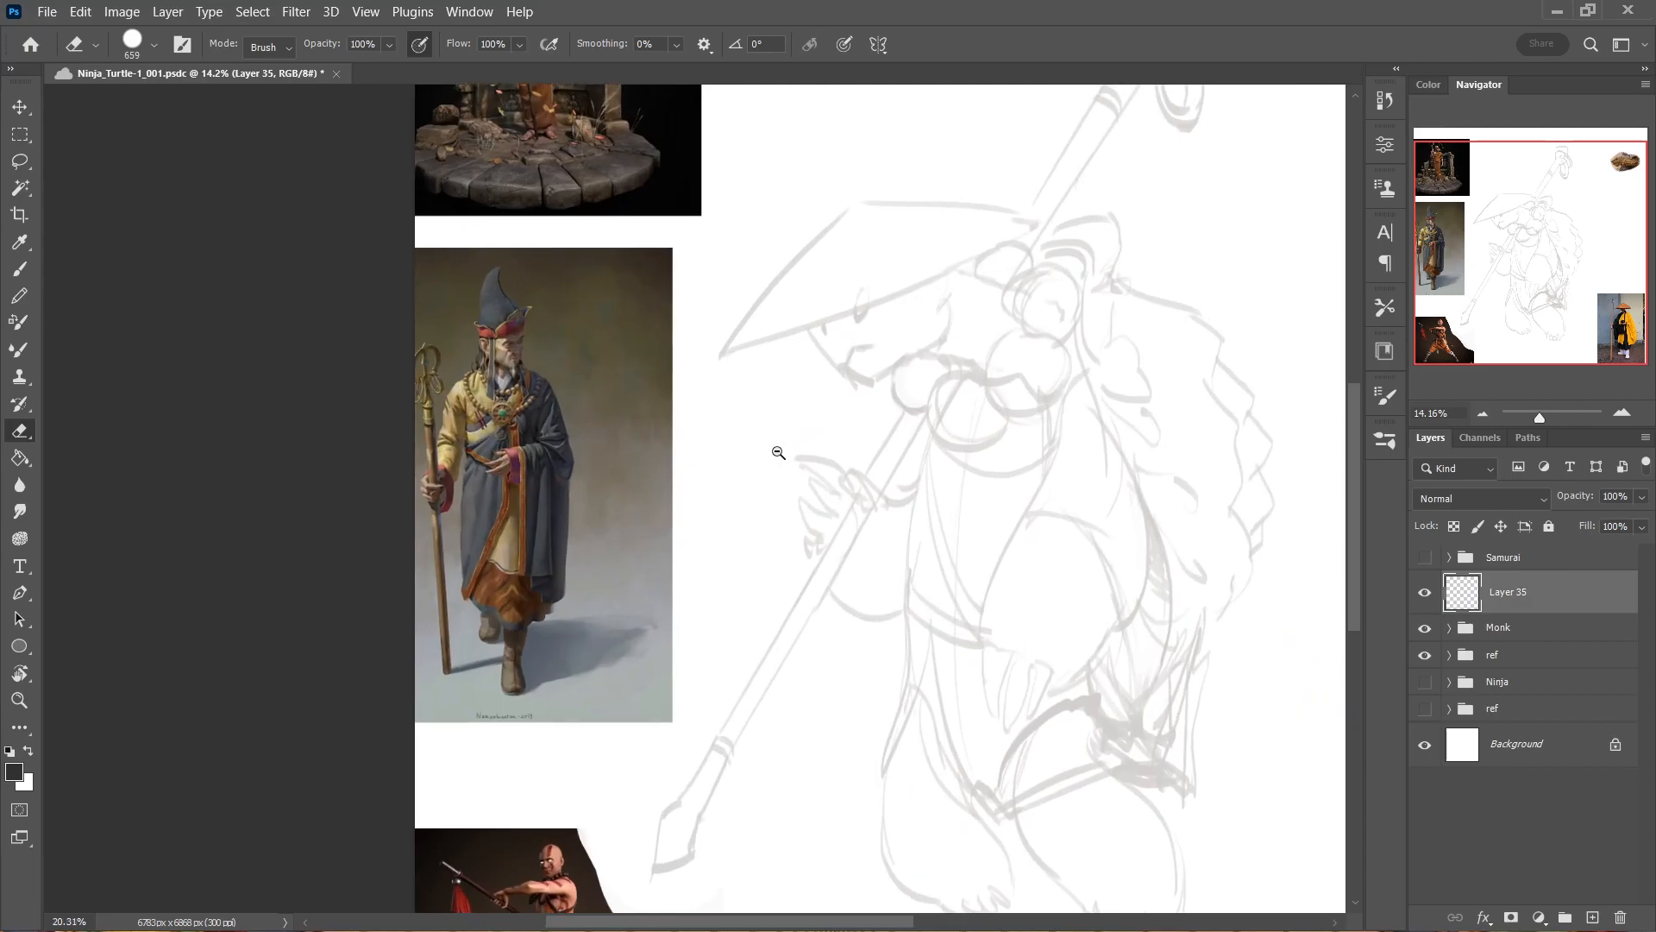
Erase the sketch-facing edges of the robed wizard picture and the orange-robed monk picture above it.
left_click(572, 582, "ctrl")
mouse_move(704, 272)
left_mouse_down()
mouse_move(701, 423)
mouse_move(641, 670)
mouse_move(692, 314)
mouse_move(636, 648)
mouse_move(660, 330)
mouse_move(662, 430)
left_mouse_up()
left_click_drag(710, 314, 656, 596)
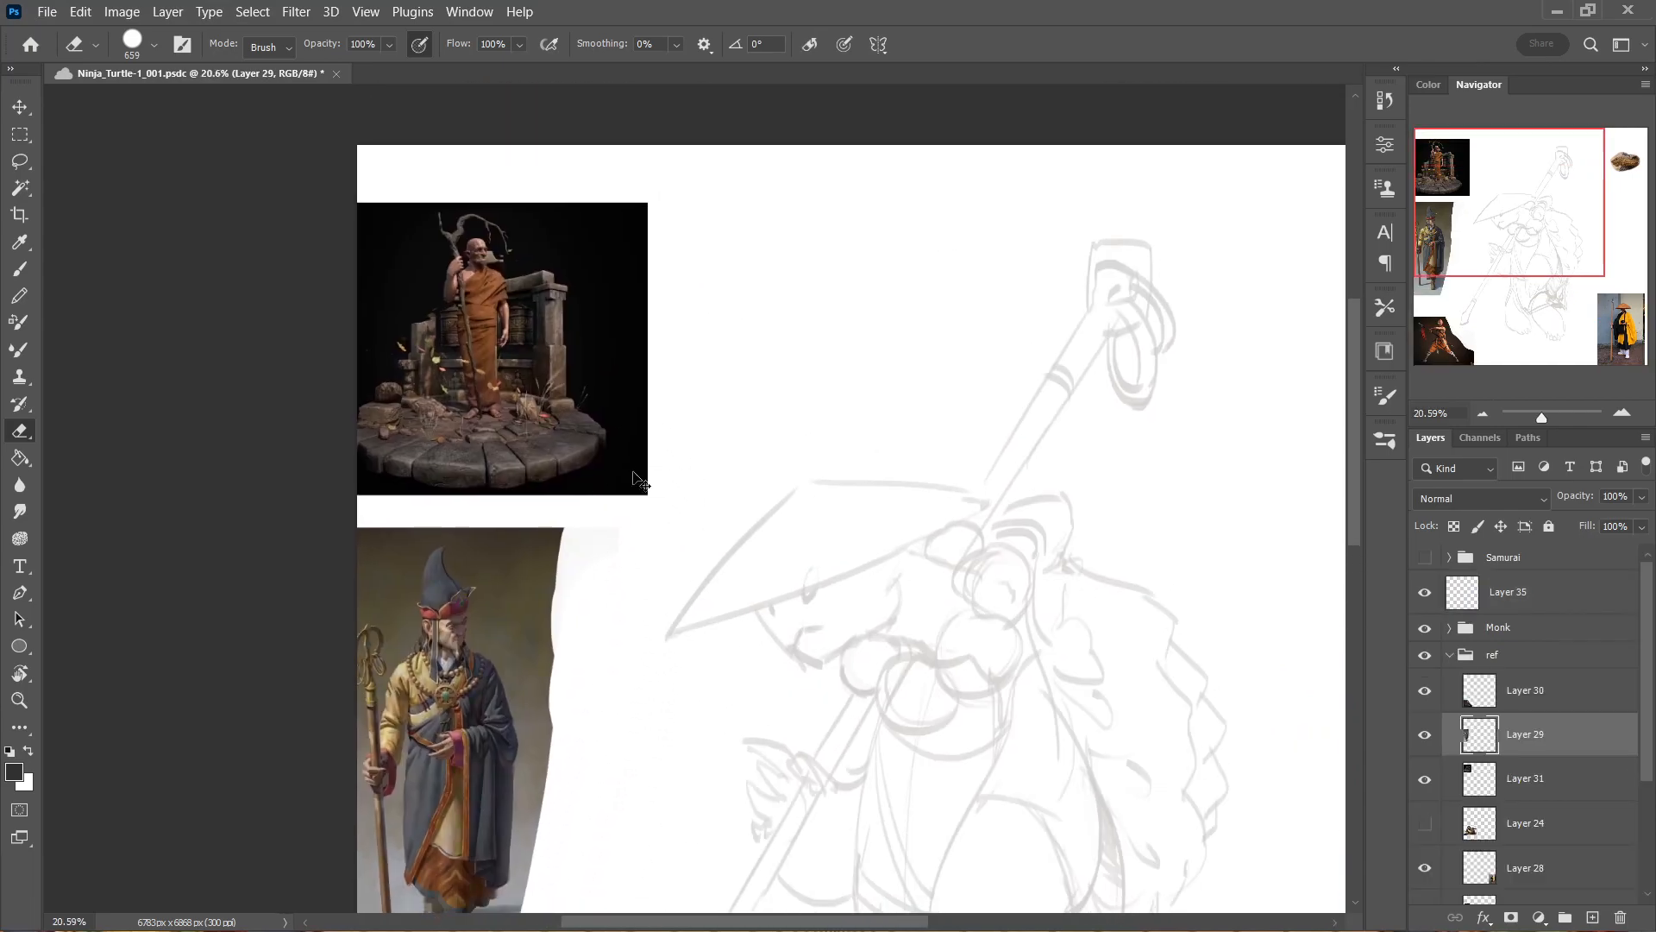
left_click(621, 463, "ctrl")
mouse_move(671, 201)
left_mouse_down()
mouse_move(609, 479)
mouse_move(650, 217)
left_mouse_up()
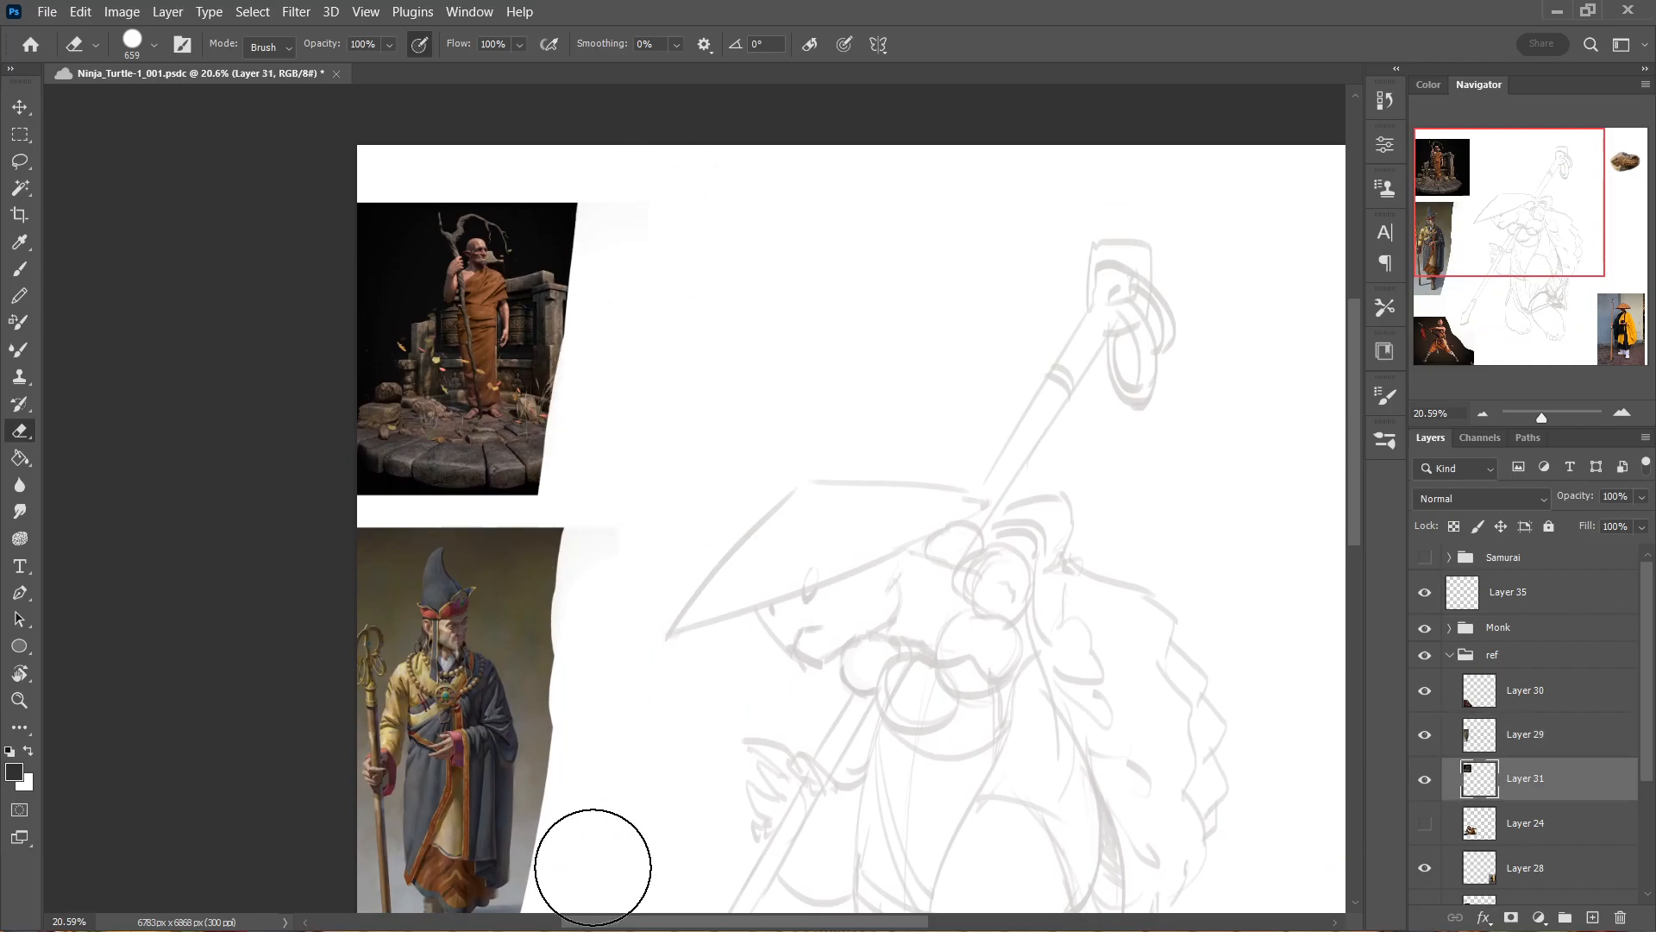
Make Layer 35 active again and switch back to the Brush tool.
left_click(1502, 593)
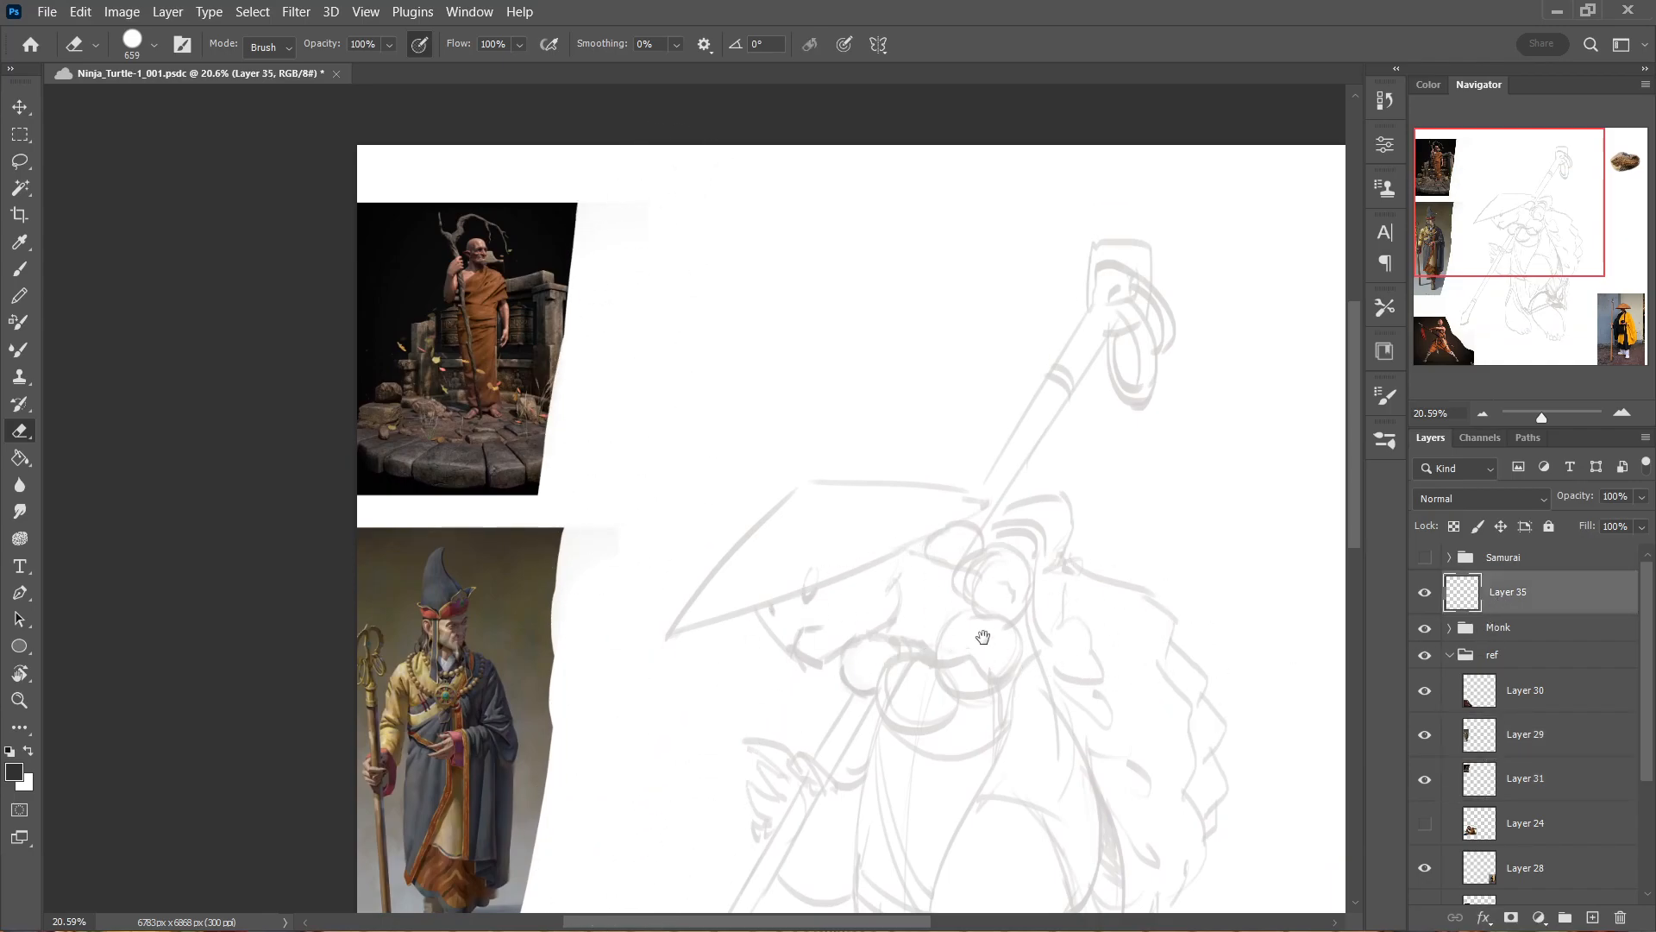
scroll(983, 639, "down", 5)
scroll(877, 422, "down", 1)
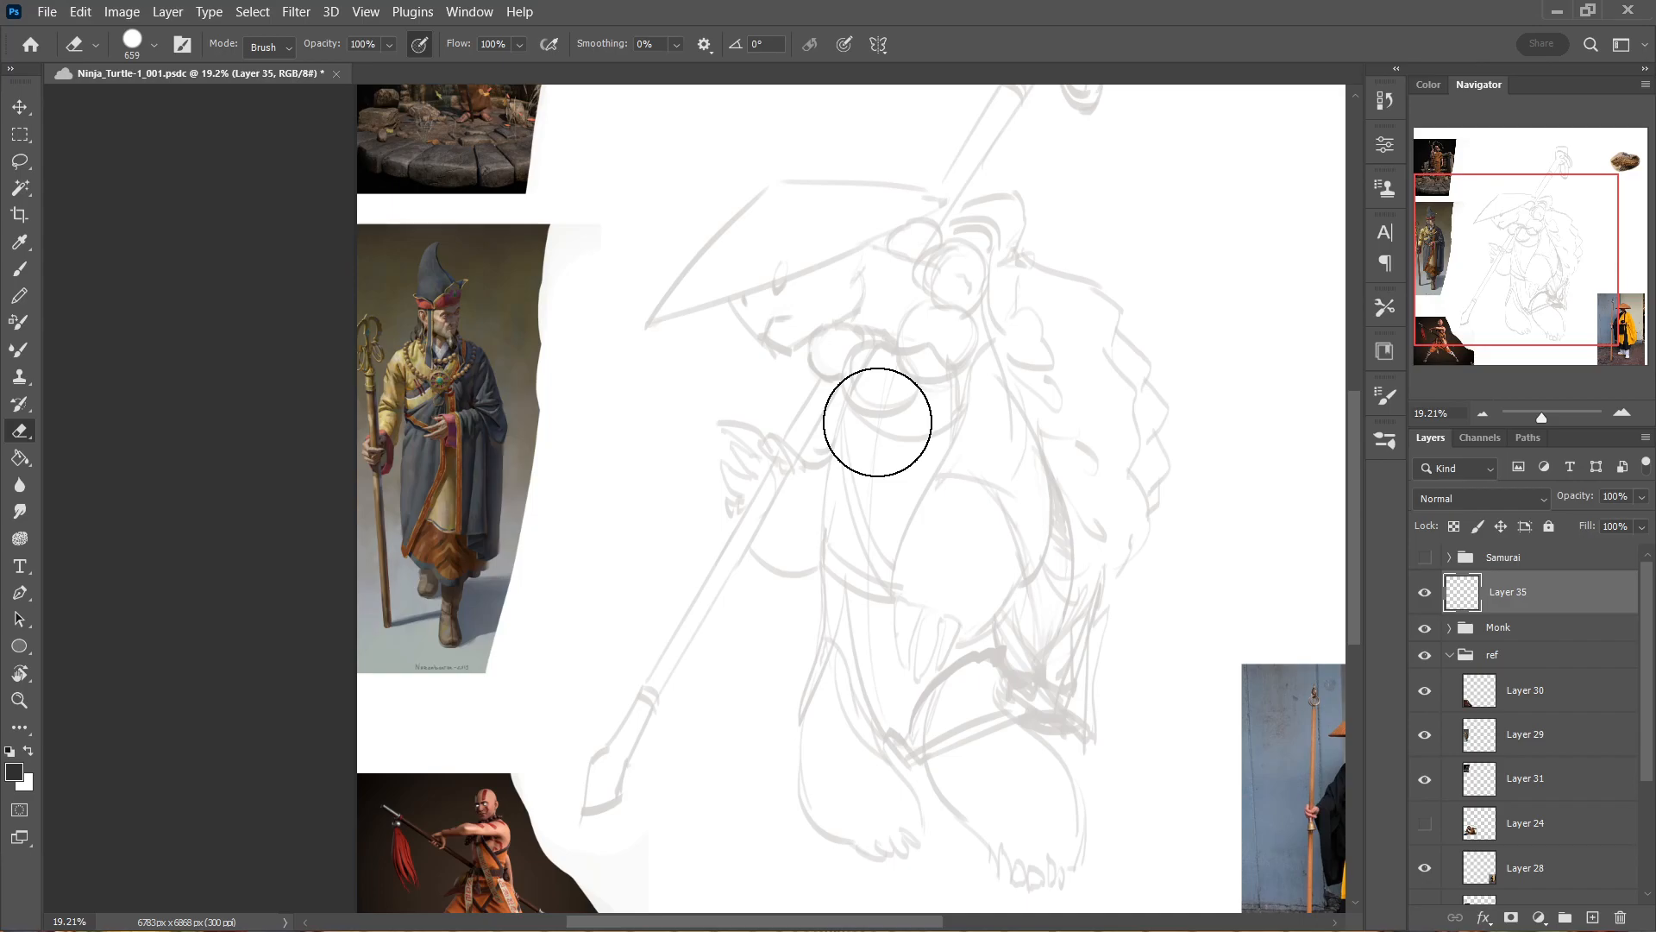
key("b")
left_click_drag(986, 525, 824, 308)
mouse_move(946, 463)
left_mouse_down()
mouse_move(980, 436)
mouse_move(1013, 639)
mouse_move(1050, 581)
mouse_move(1010, 676)
mouse_move(1006, 592)
left_mouse_up()
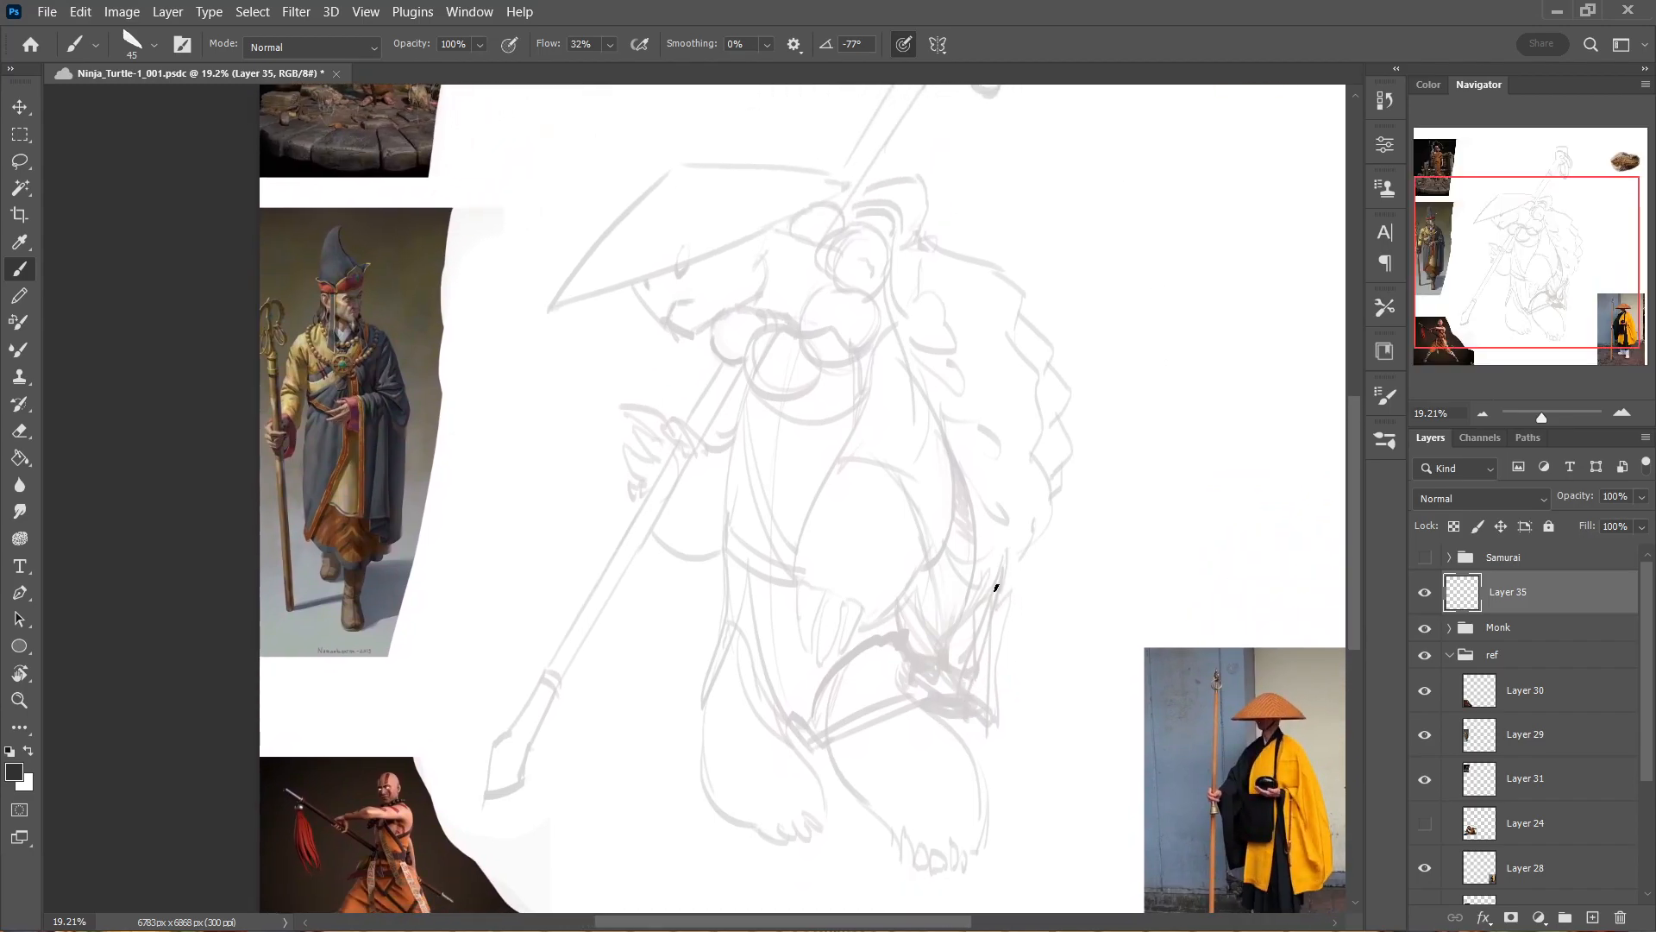
Move the turtle-head photo above the straw hat, enlarge it to about 200%, and return to Layer 35.
mouse_move(851, 485)
left_mouse_down()
mouse_move(892, 525)
mouse_move(818, 533)
mouse_move(742, 413)
mouse_move(791, 407)
left_mouse_up()
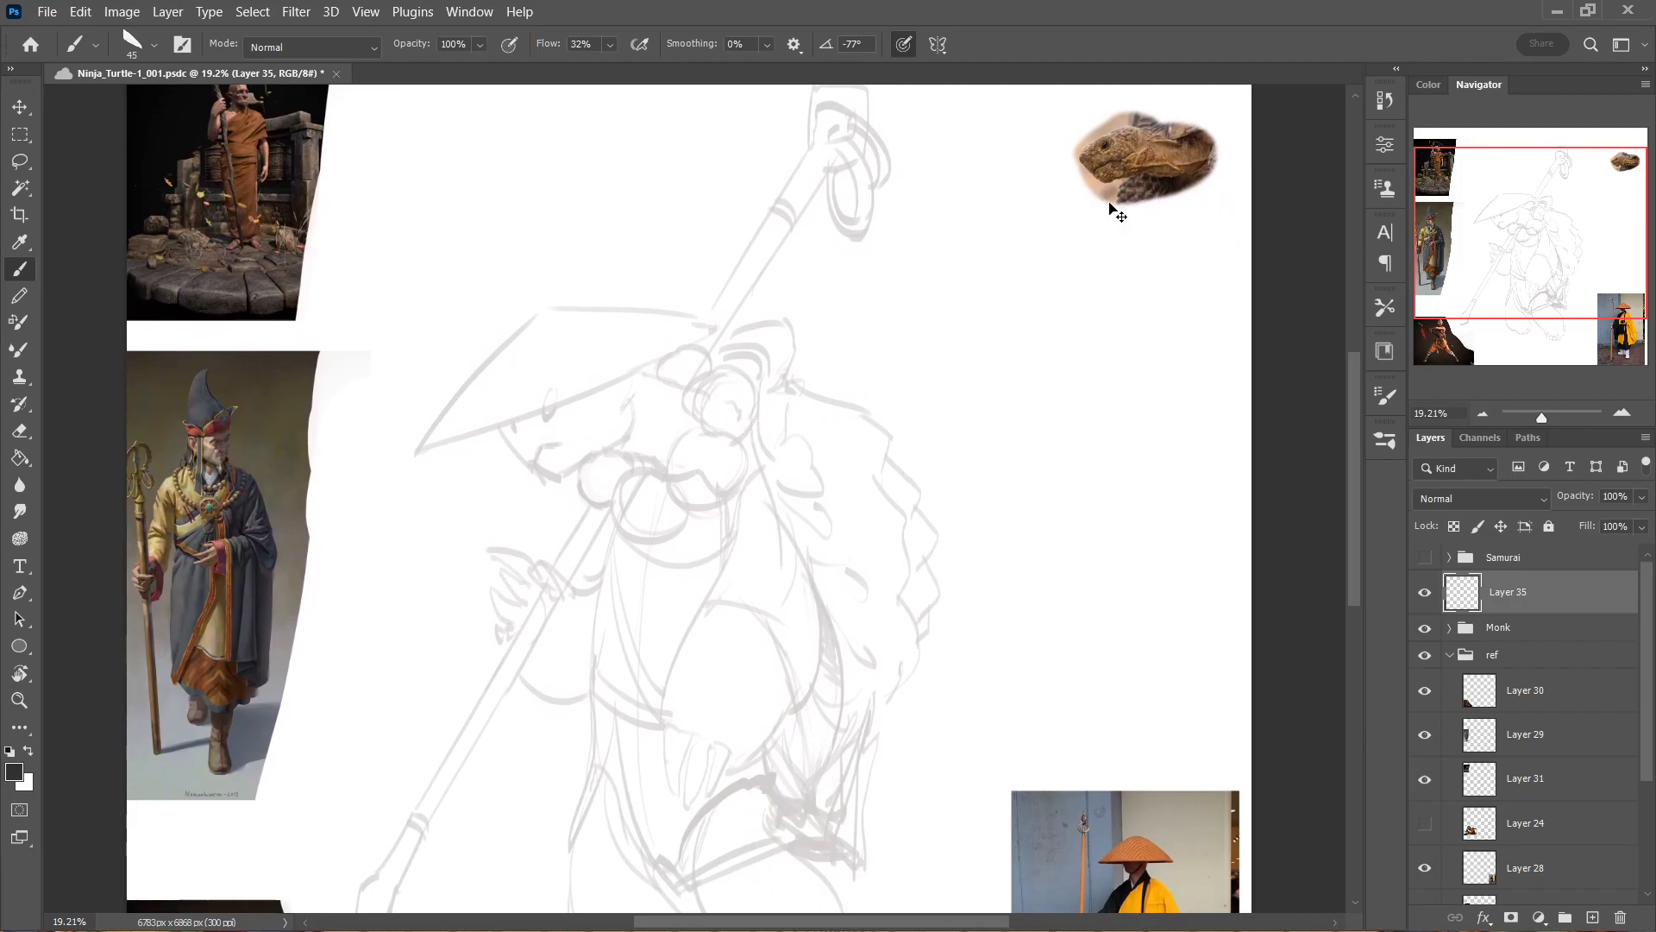
left_click_drag(1117, 205, 459, 234)
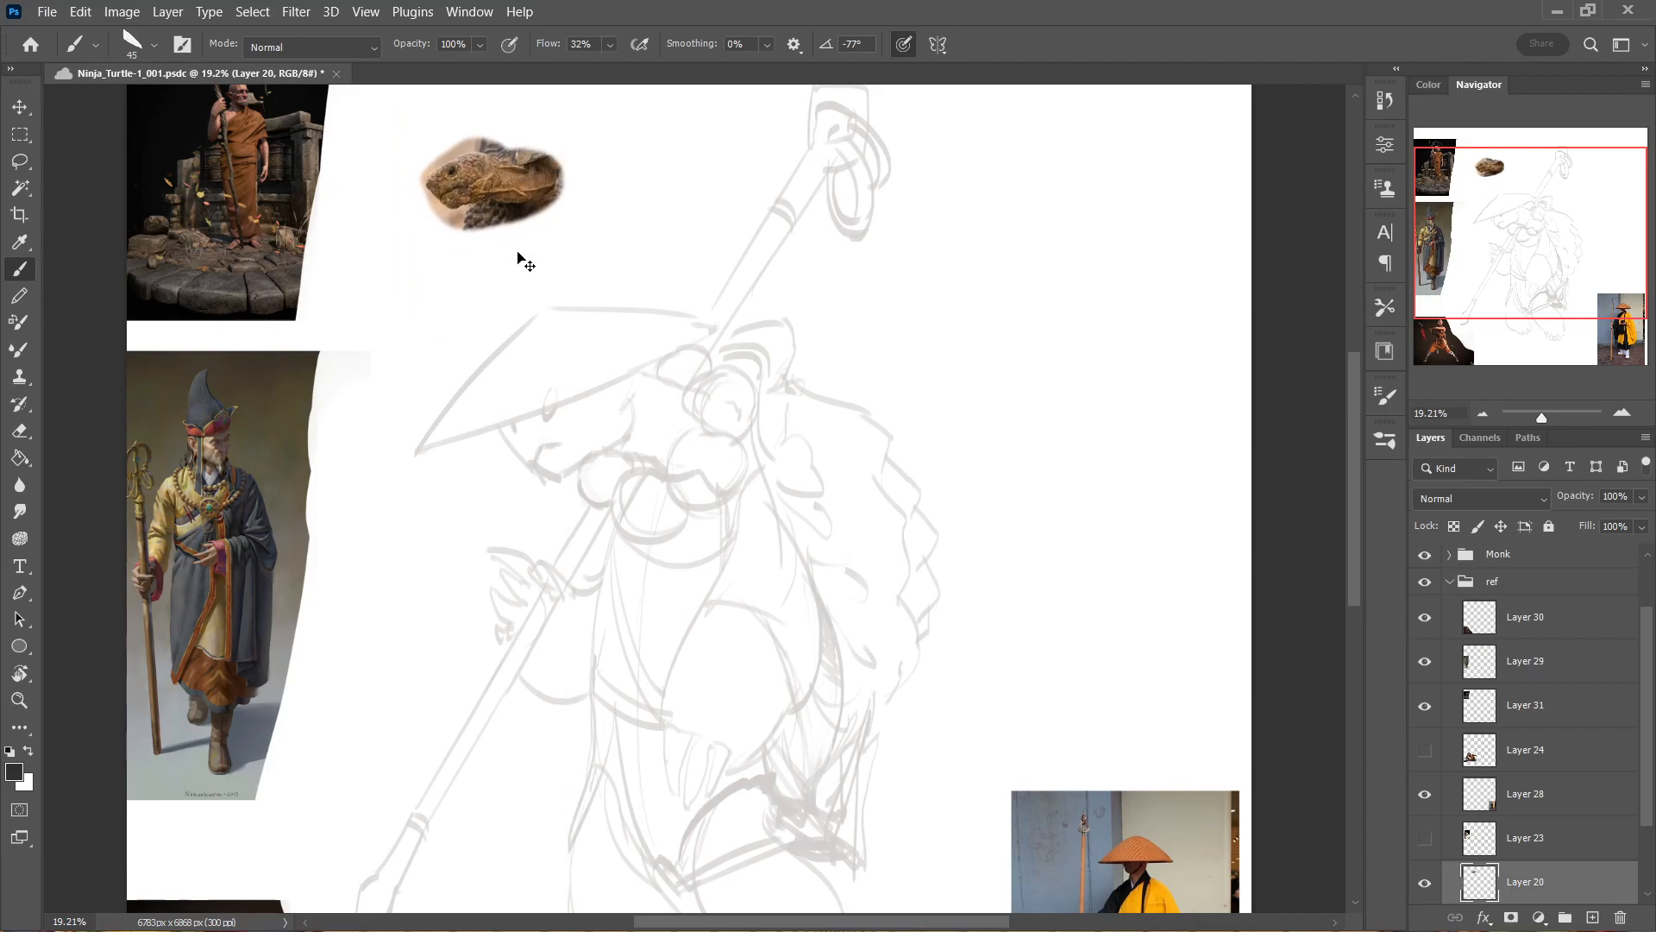
key("ctrl+t")
left_click_drag(572, 244, 709, 363)
left_click_drag(629, 258, 559, 200)
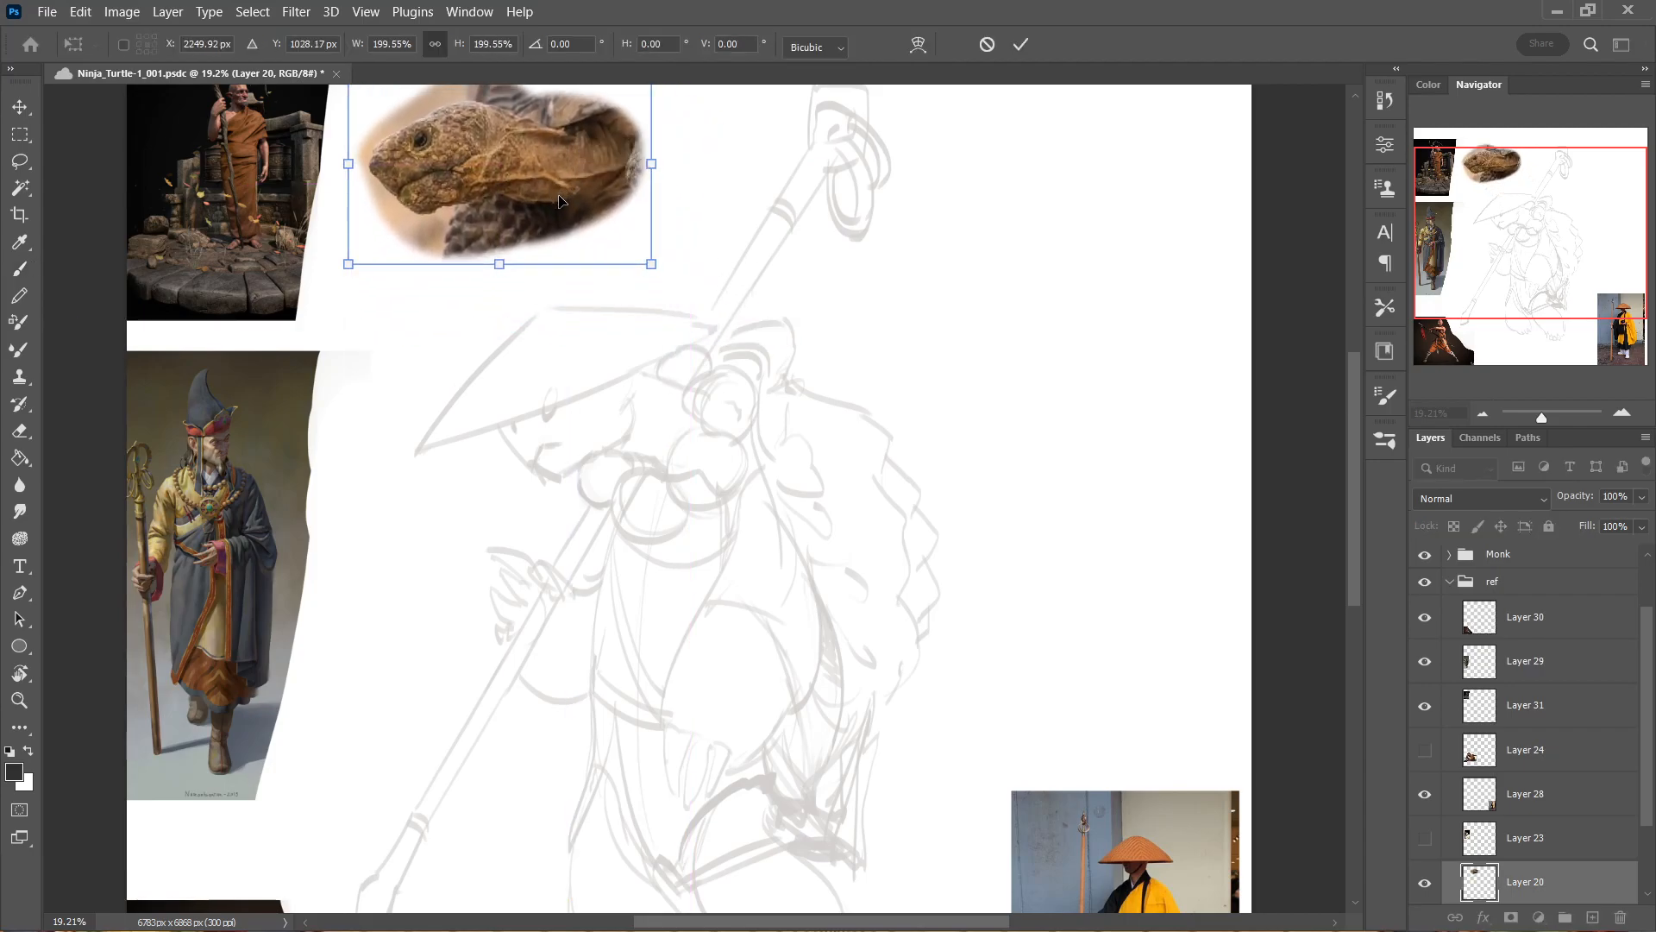
key("b")
left_click(1450, 581)
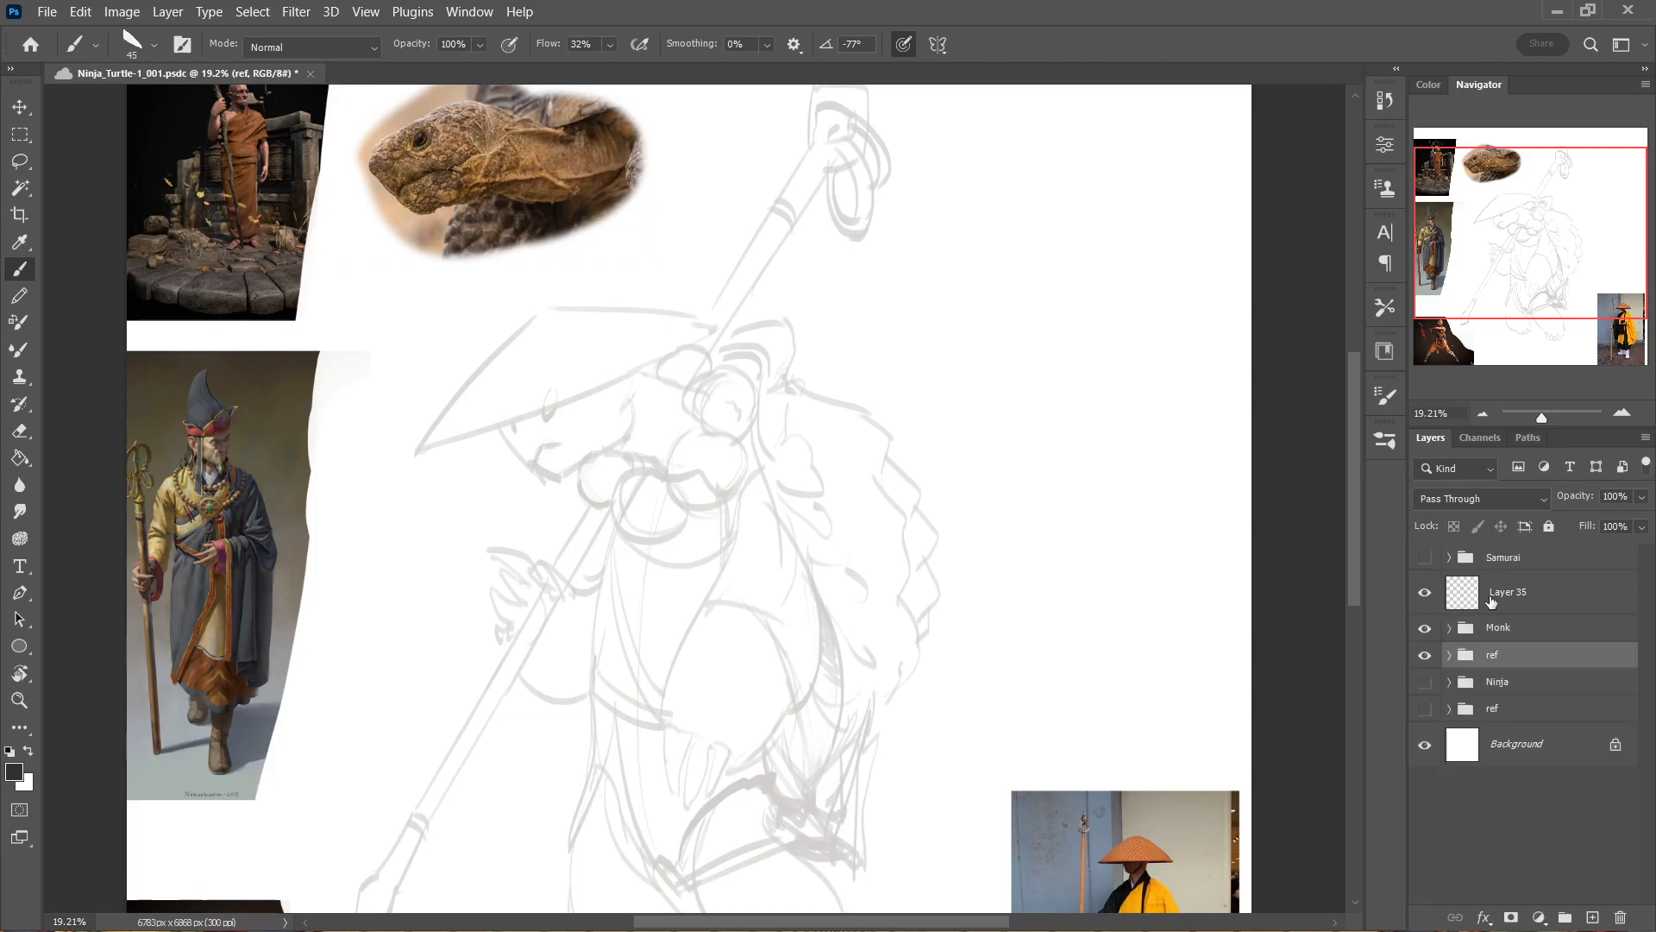
left_click(1501, 593)
left_click_drag(503, 248, 667, 457)
left_click_drag(667, 457, 629, 395)
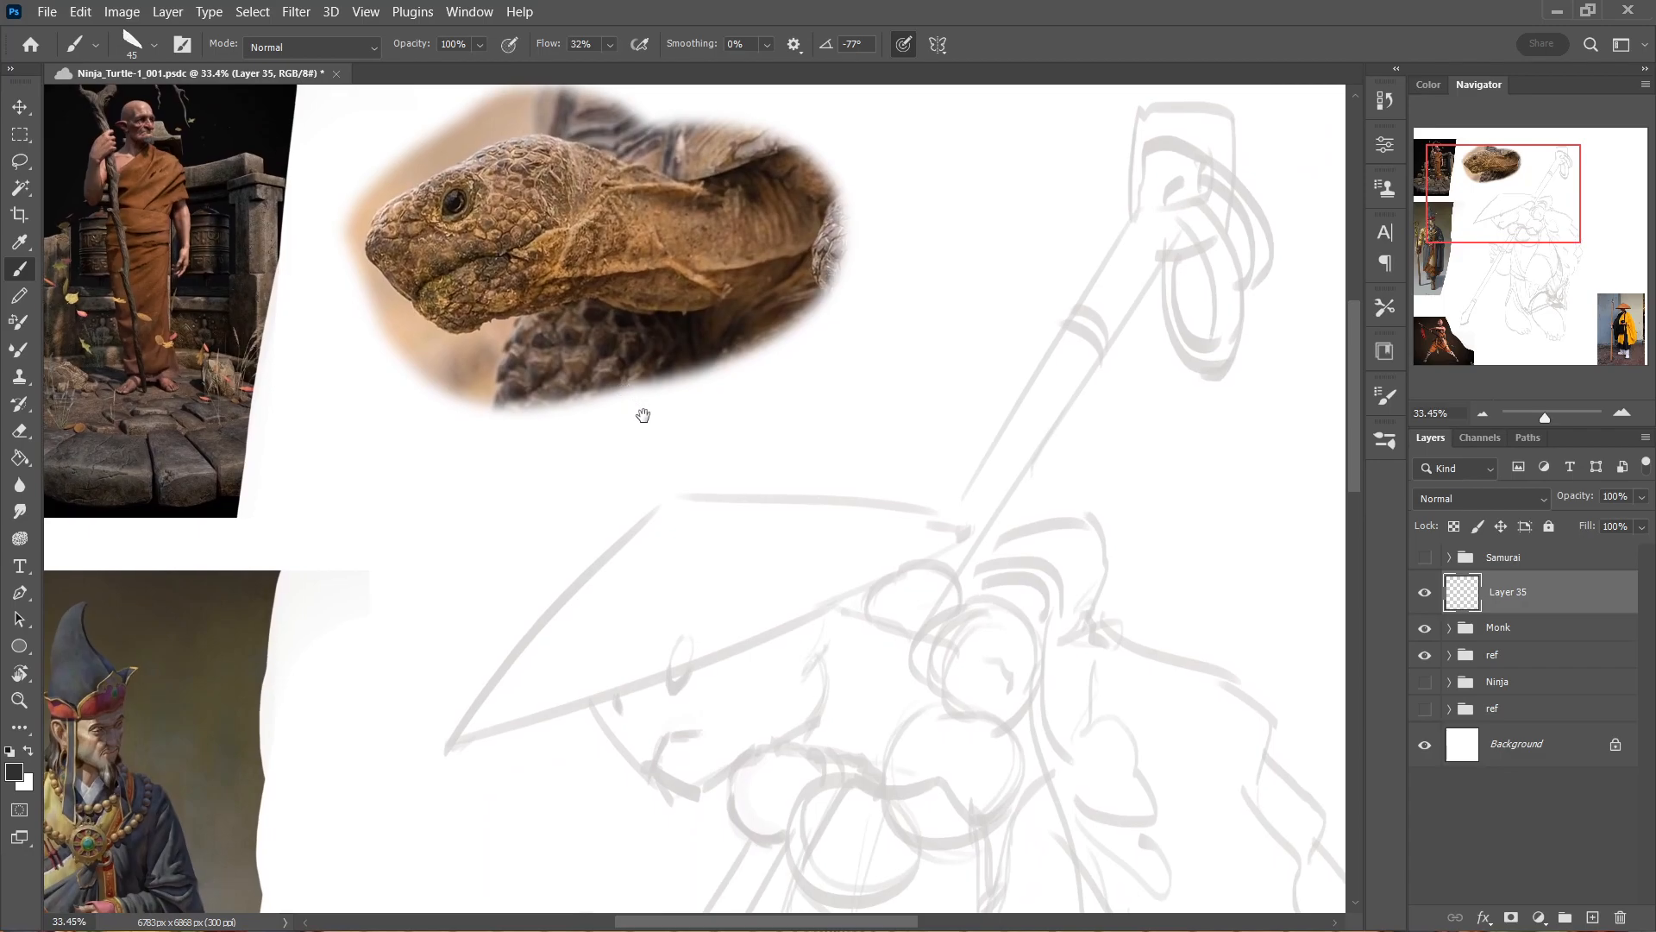
Move the turtle-head photo down closer to the straw hat and erase its lower part where it covers the hat.
left_click(591, 242, "ctrl")
mouse_move(591, 237)
left_mouse_down()
mouse_move(658, 393)
mouse_move(594, 381)
left_mouse_up()
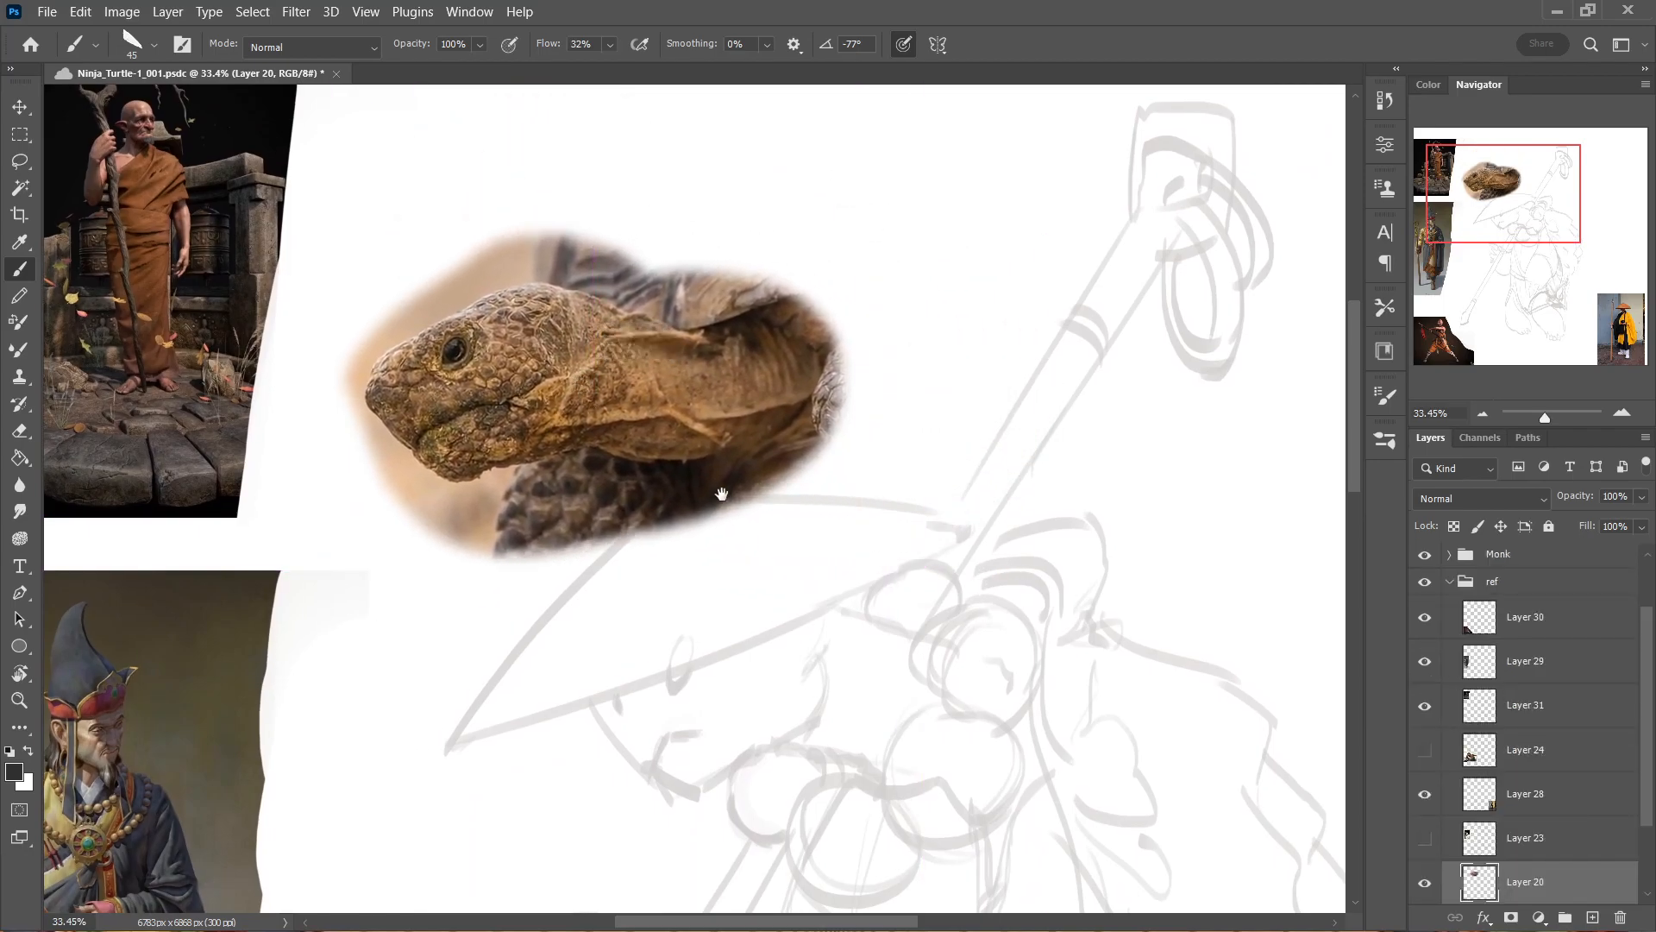
left_click_drag(721, 492, 662, 267)
left_click_drag(612, 151, 588, 188)
key("e")
mouse_move(467, 387)
left_mouse_down()
mouse_move(488, 333)
mouse_move(564, 332)
mouse_move(930, 179)
left_mouse_up()
Collapse the ref group, activate Layer 35 and save the document.
left_click(1443, 582)
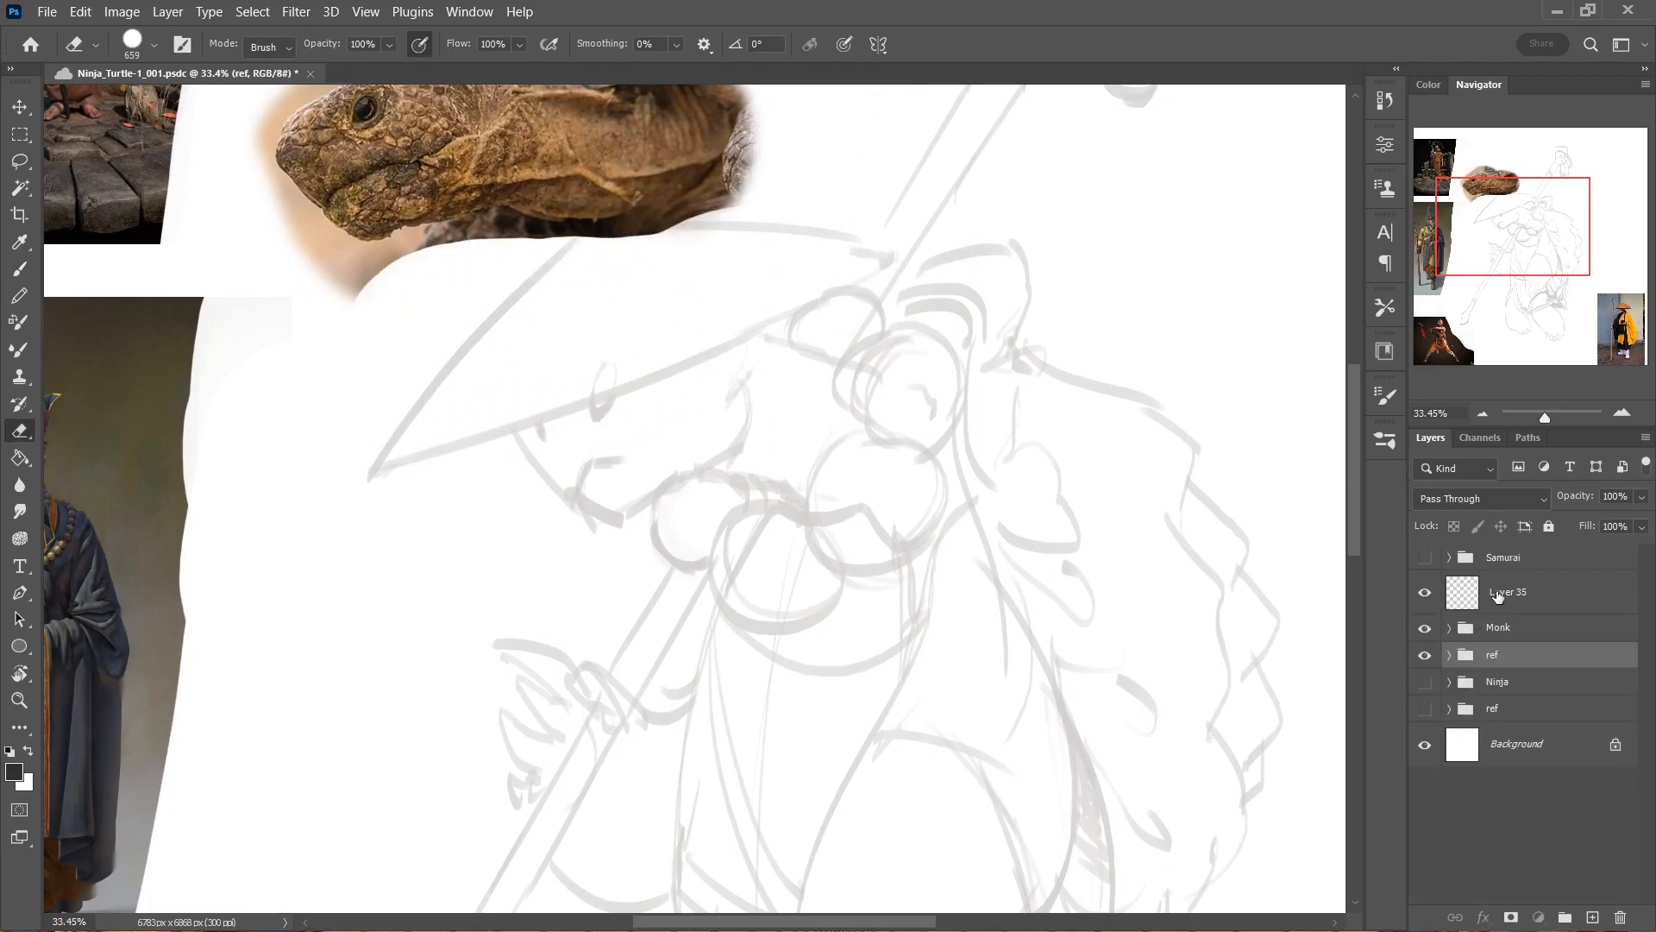
key("ctrl+shift+alt+n")
key("ctrl+s")
mouse_move(579, 452)
left_mouse_down()
mouse_move(581, 423)
mouse_move(543, 615)
left_mouse_up()
left_click_drag(544, 614, 518, 573)
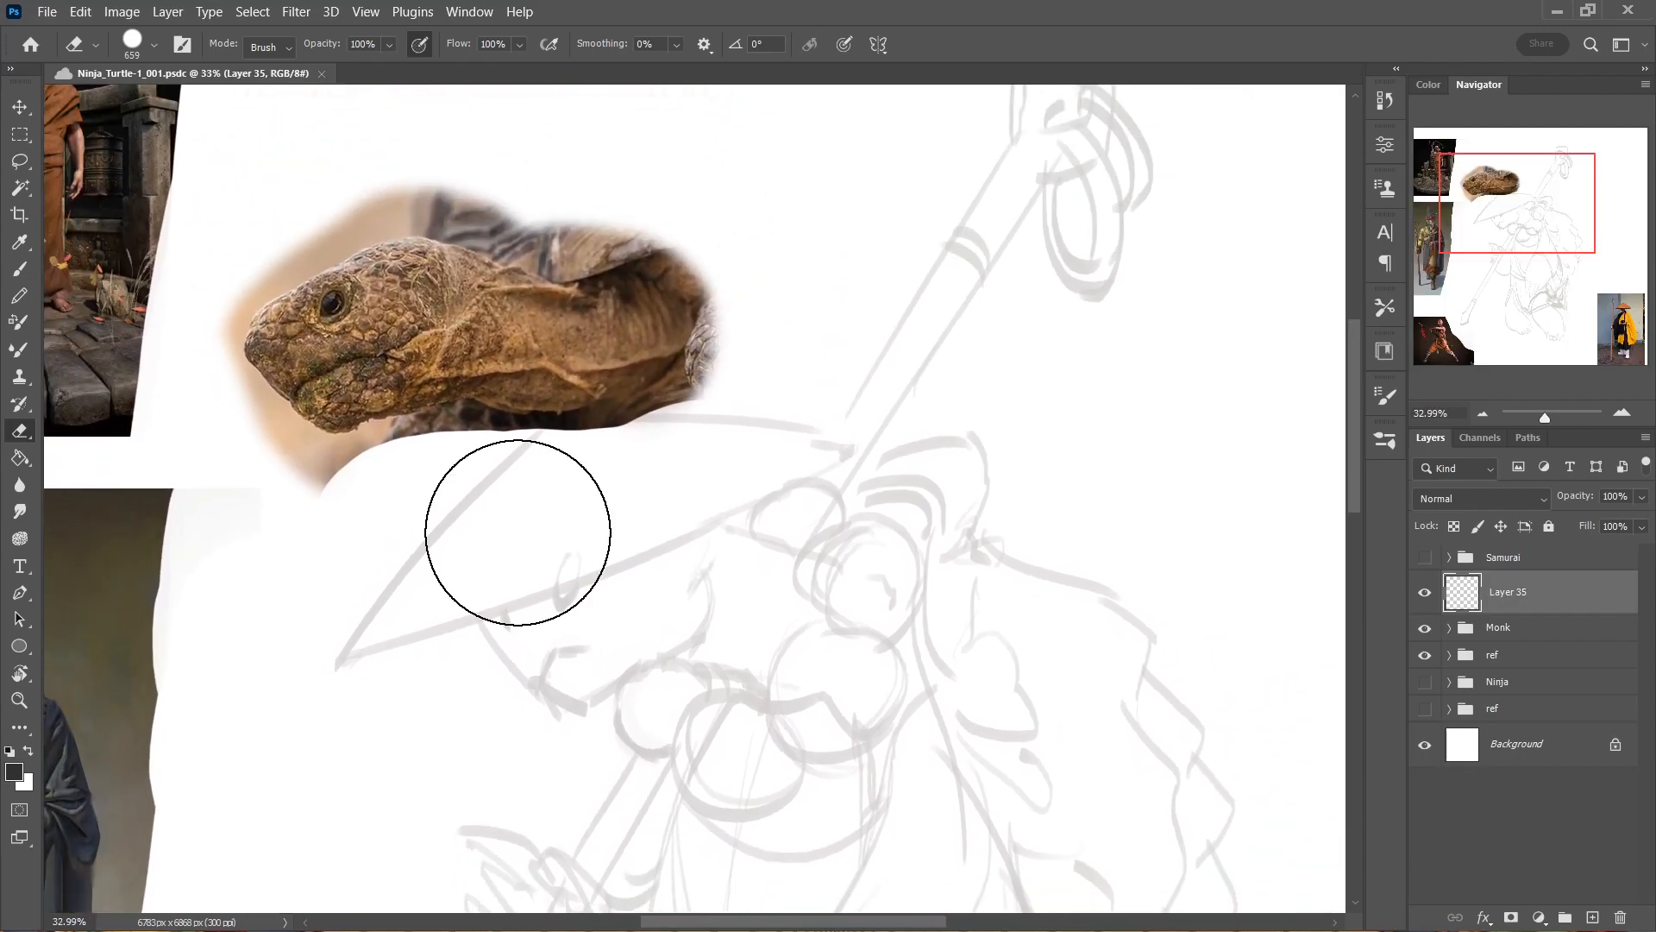
Switch to the Brush tool and choose the Shape Carver brush from the Essential Tools set.
key("b")
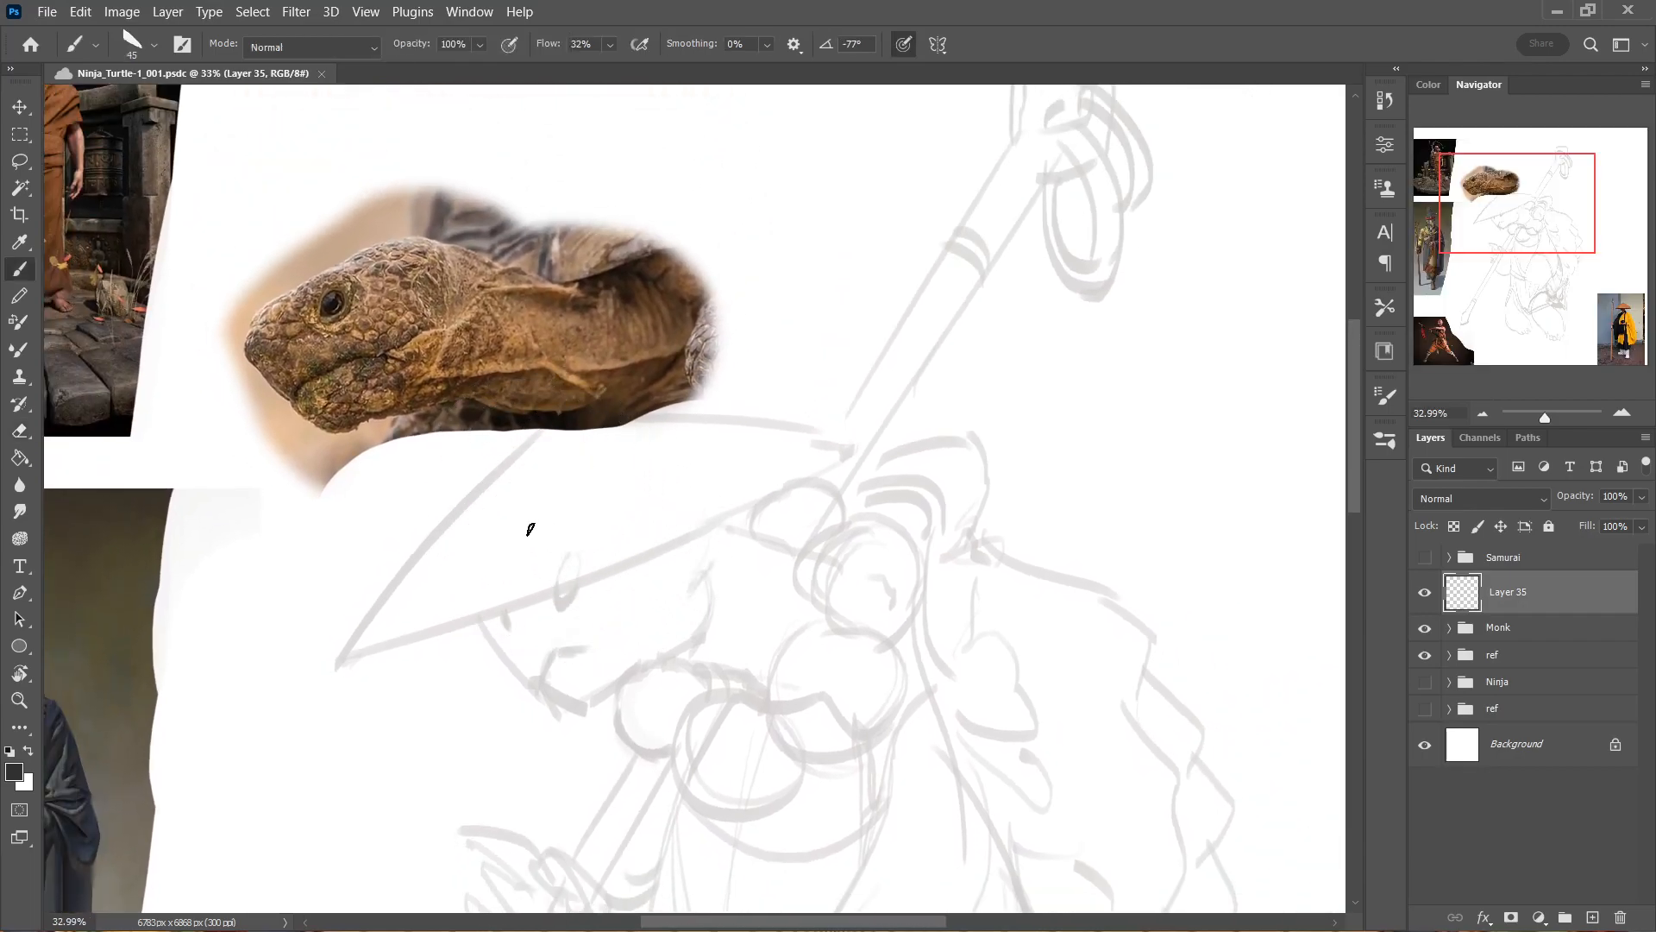
key("bracketright")
key("bracketright")
left_click(1386, 441)
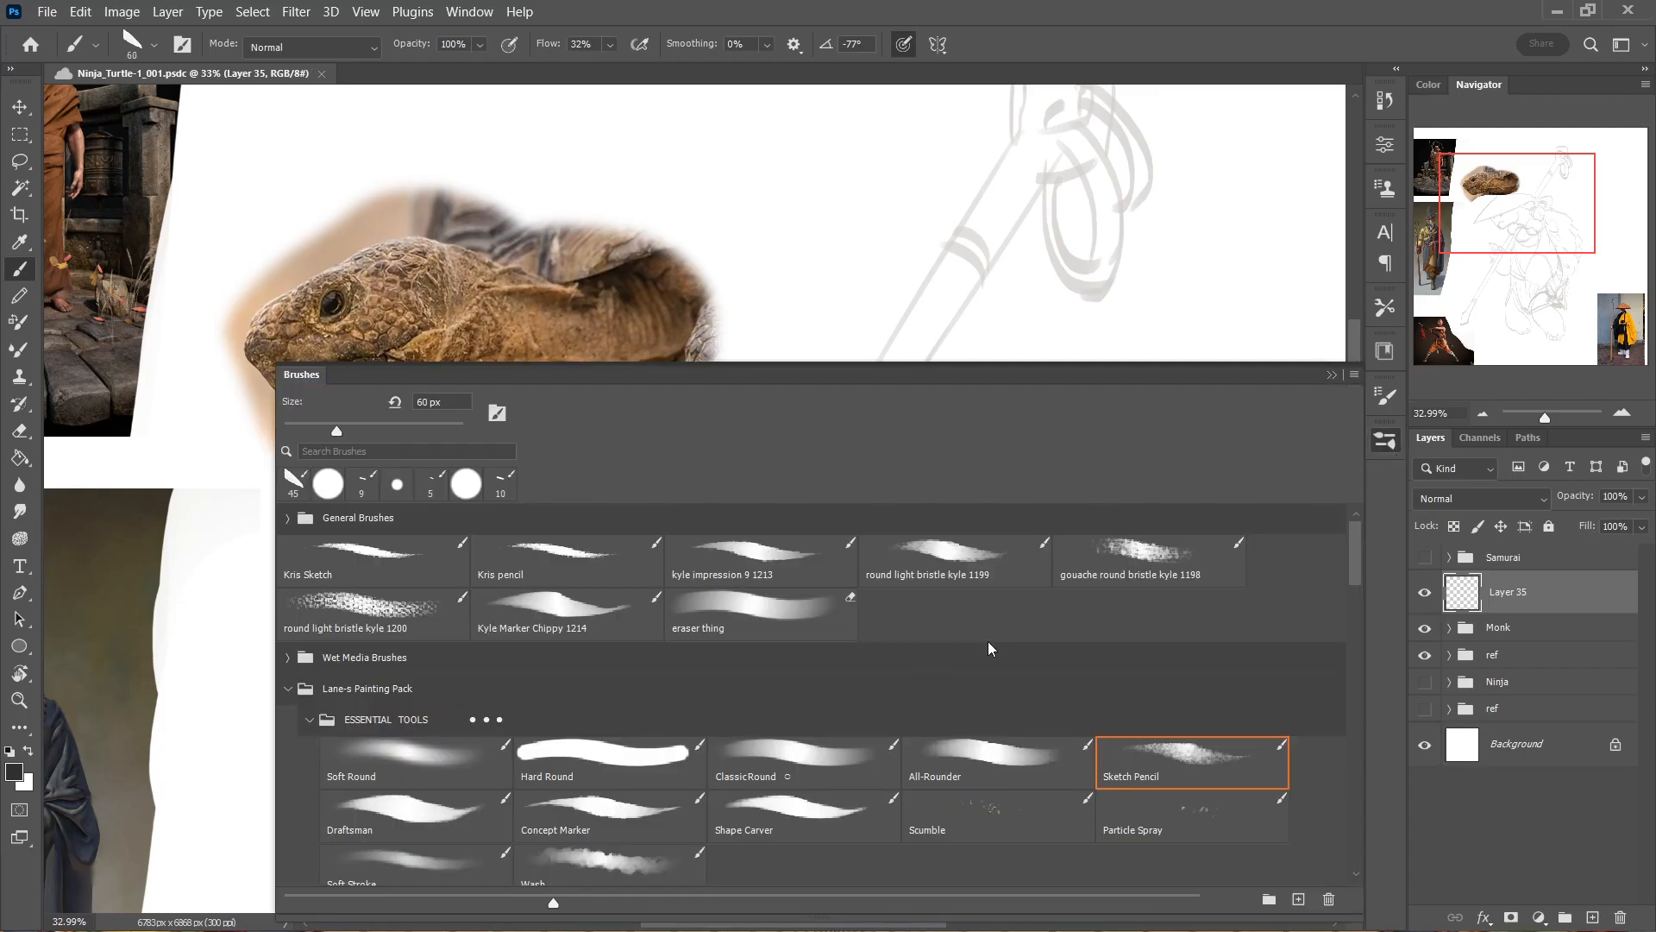
left_click_drag(1357, 539, 1356, 572)
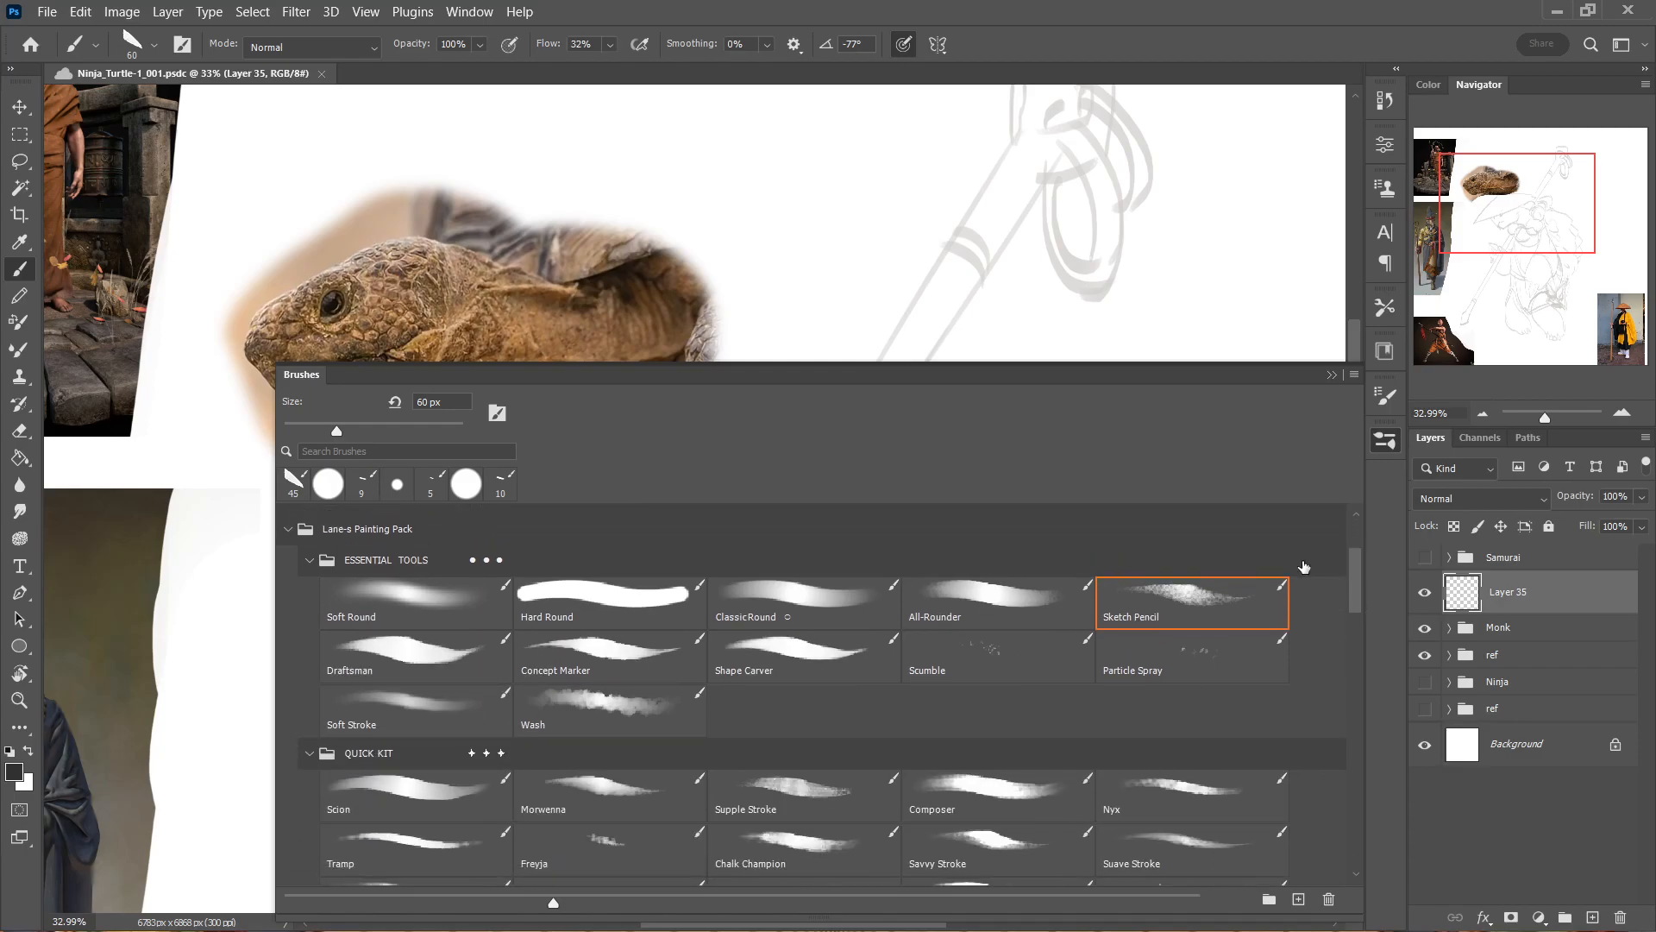
left_click(836, 667)
left_click(1385, 440)
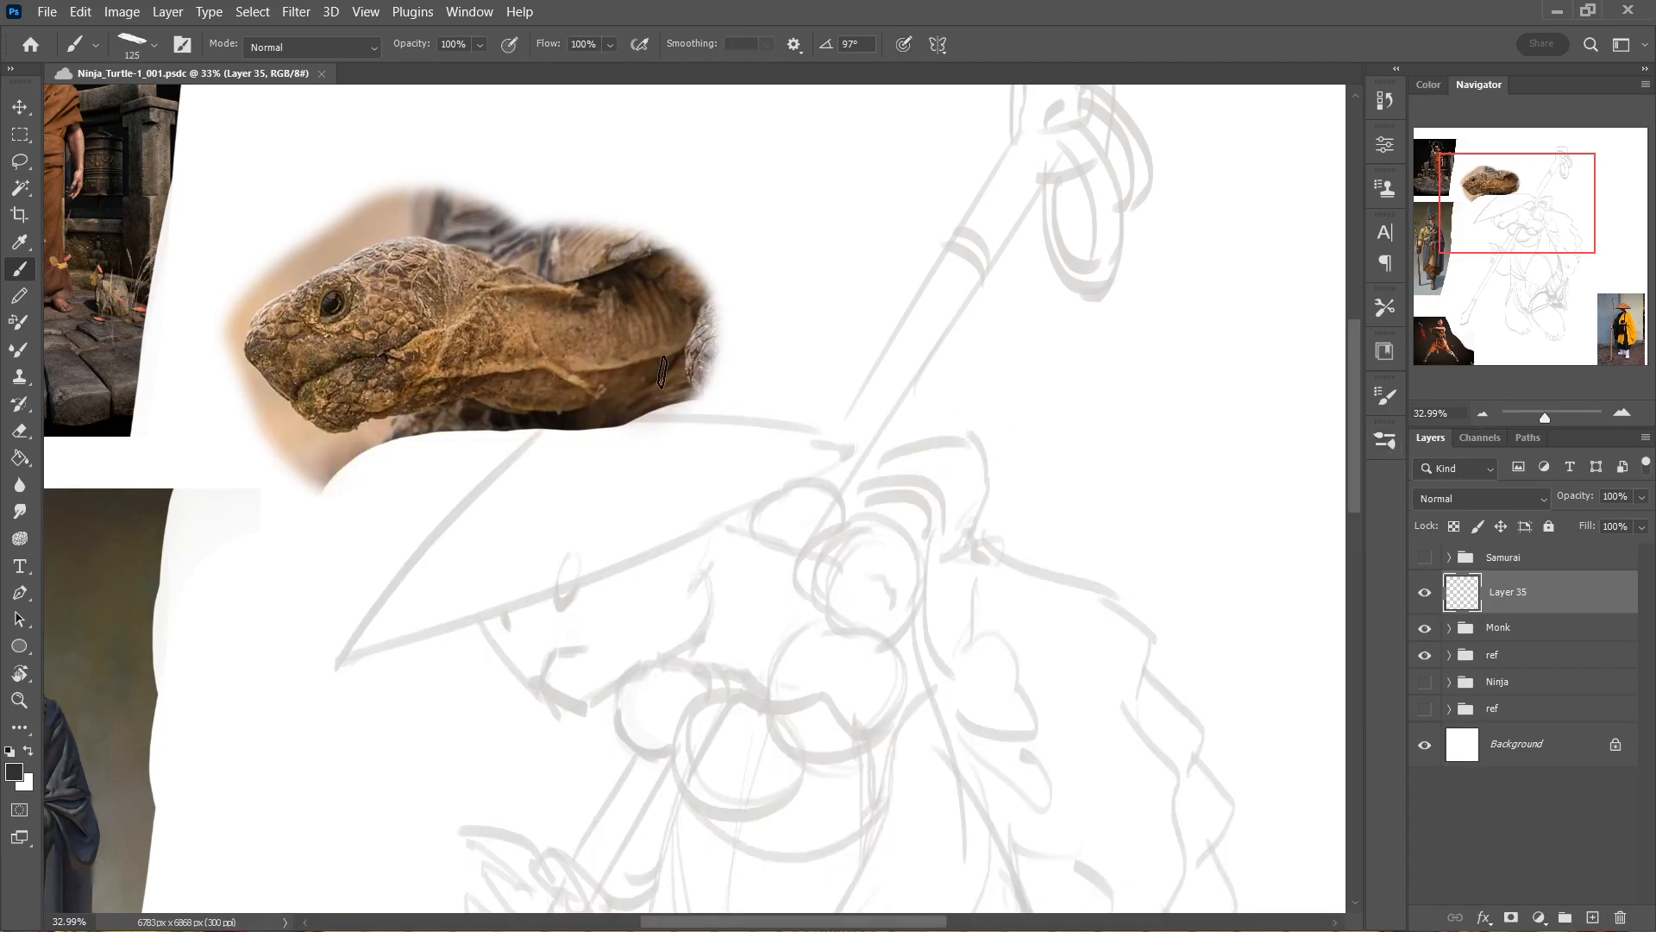
Try a test stroke over the hat with the new brush and check its Shape Dynamics settings.
mouse_move(580, 432)
left_mouse_down()
mouse_move(645, 495)
mouse_move(610, 493)
mouse_move(640, 520)
left_mouse_up()
key("ctrl+z")
left_click(1383, 396)
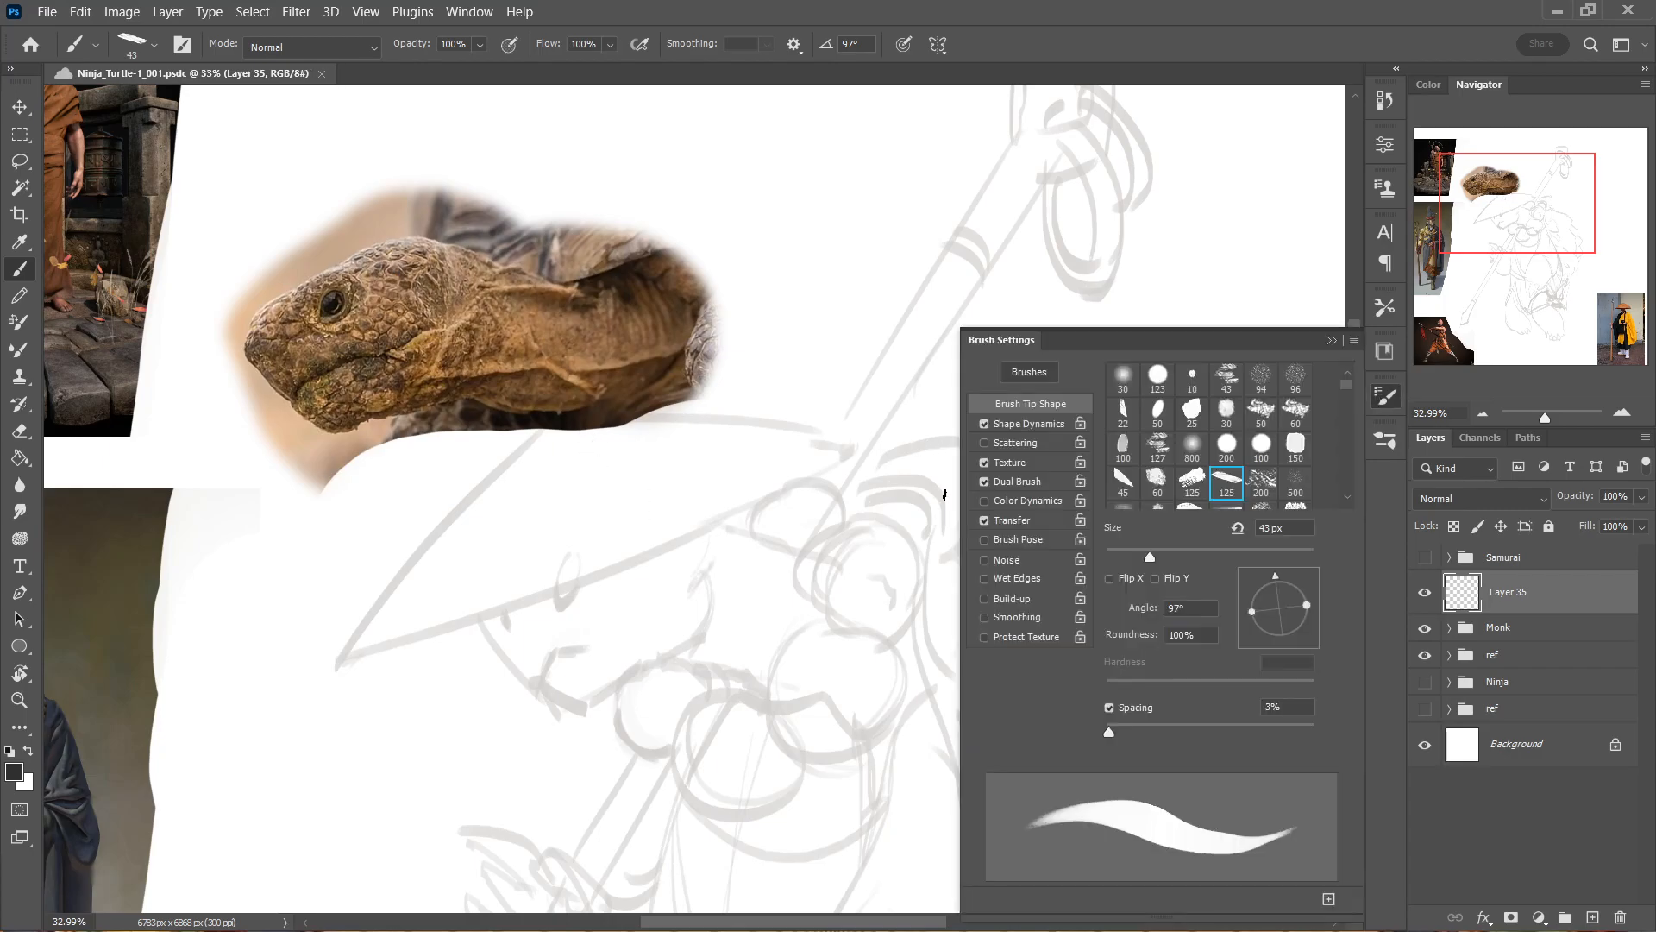
left_click(1029, 424)
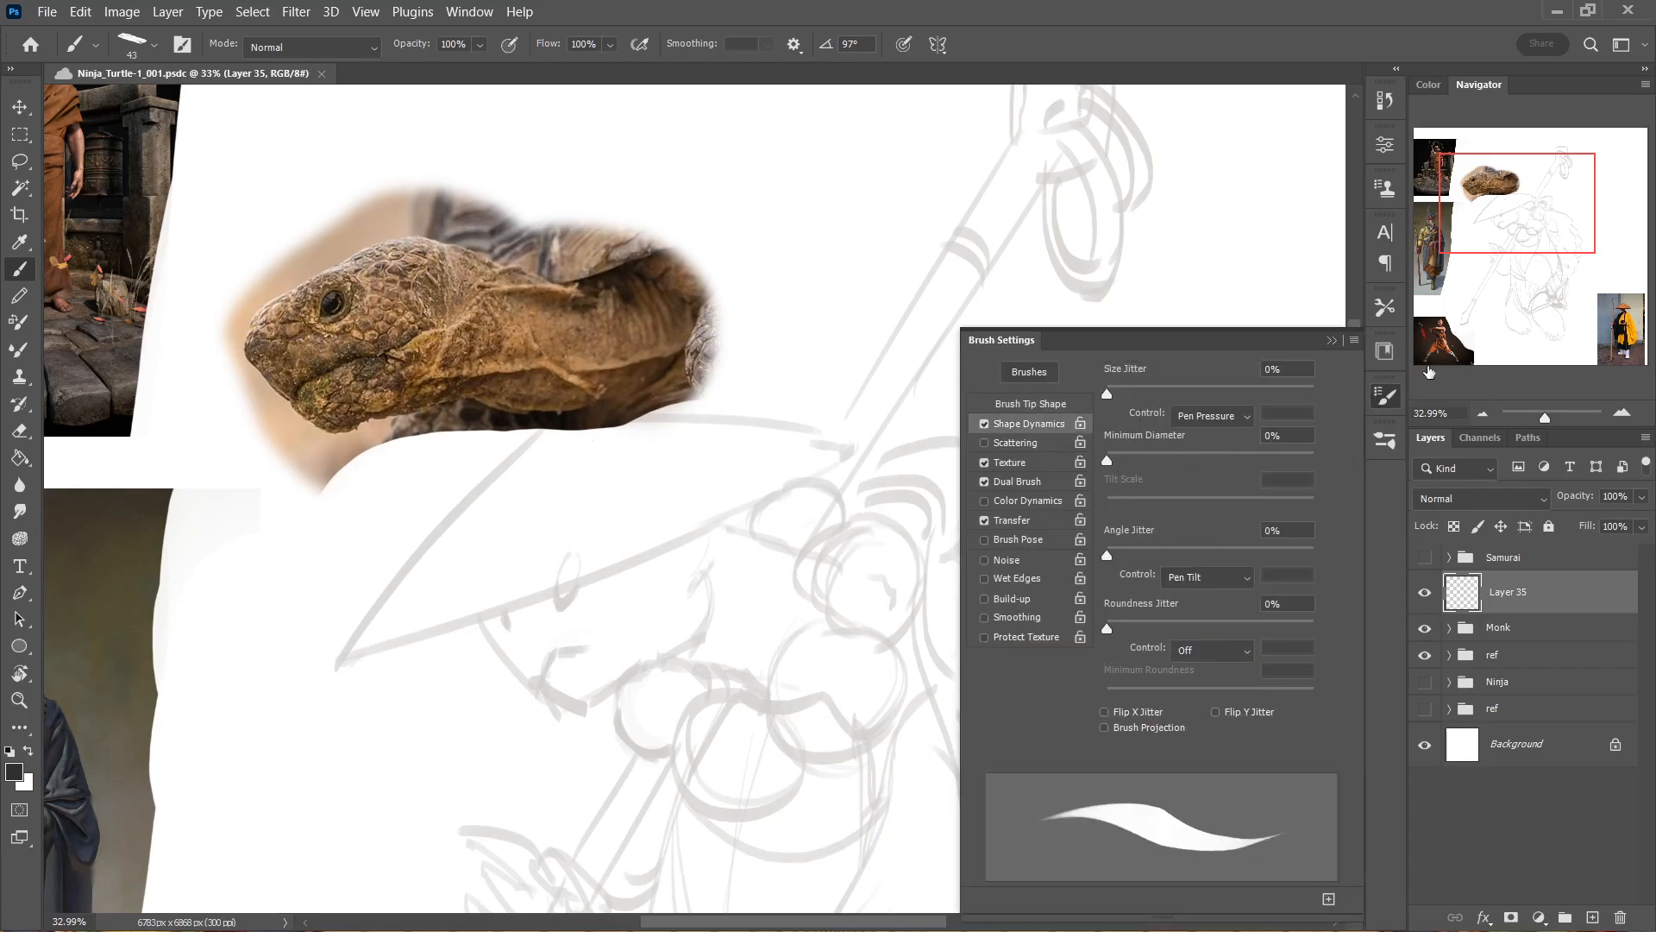
left_click(1385, 396)
Reduce the brush to 23 px, trying test strokes over the sketched head and undoing them.
mouse_move(682, 509)
left_mouse_down()
mouse_move(734, 570)
mouse_move(819, 600)
left_mouse_up()
key("ctrl+z")
key("bracketleft")
key("bracketleft")
mouse_move(599, 474)
left_mouse_down()
mouse_move(619, 574)
mouse_move(683, 575)
mouse_move(732, 595)
left_mouse_up()
key("ctrl+z")
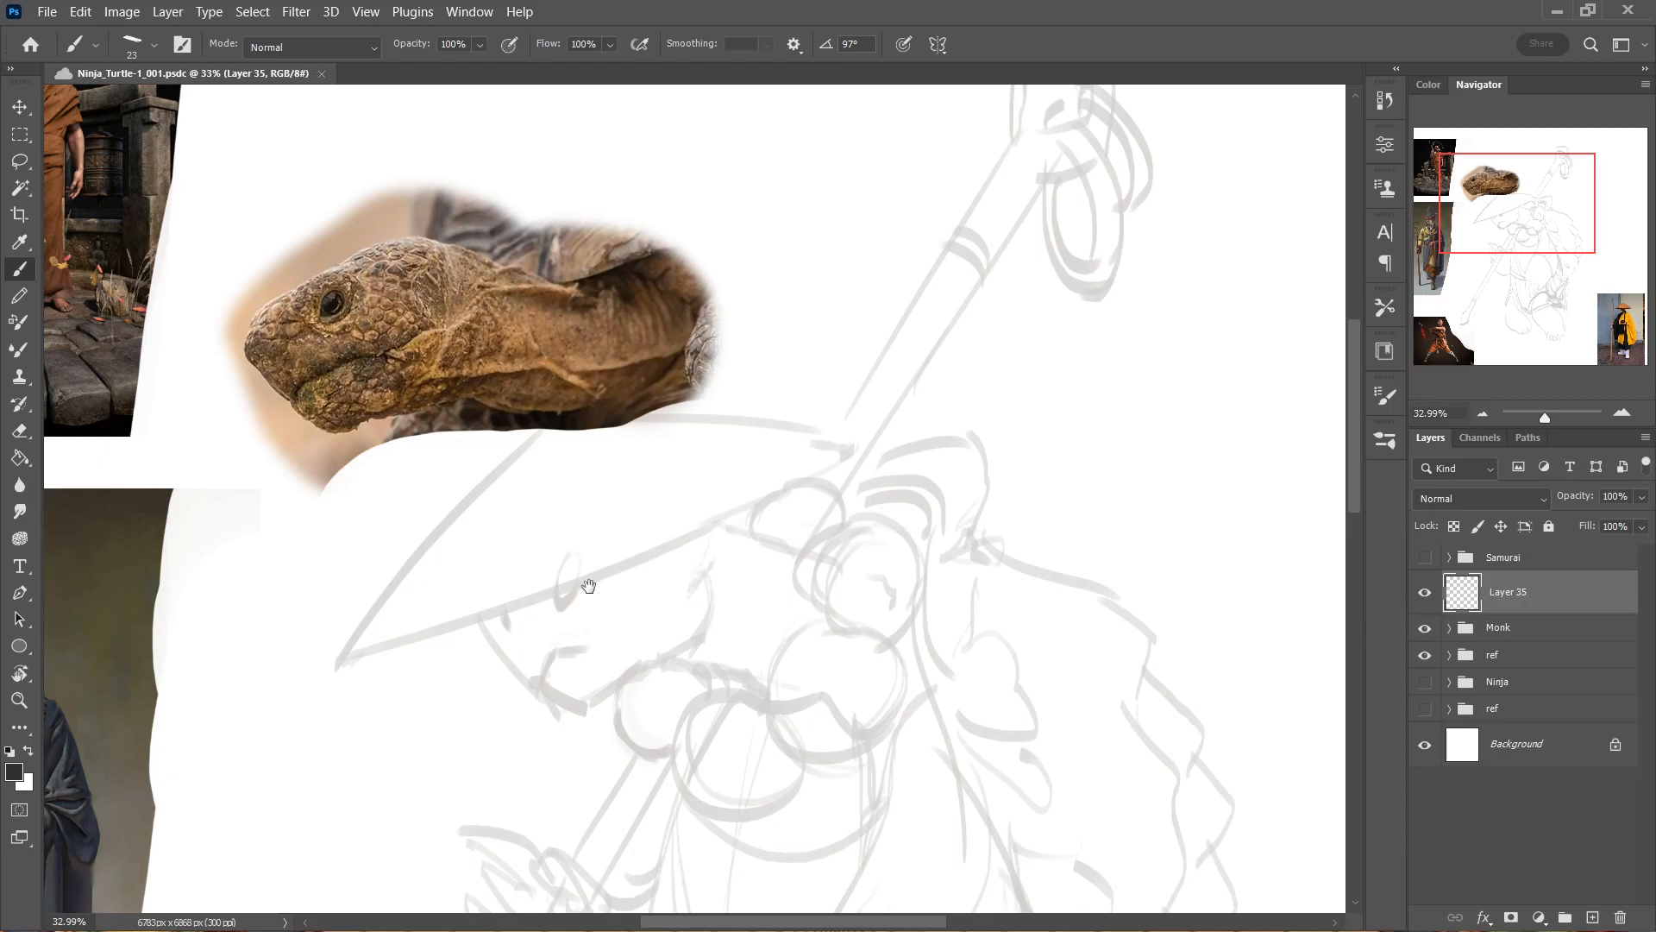
Enlarge the brush to 41 px and ink the turtle's snout, front mouth line and lower jaw over the faded sketch.
left_click_drag(581, 581, 658, 488)
scroll(683, 518, "up", 1)
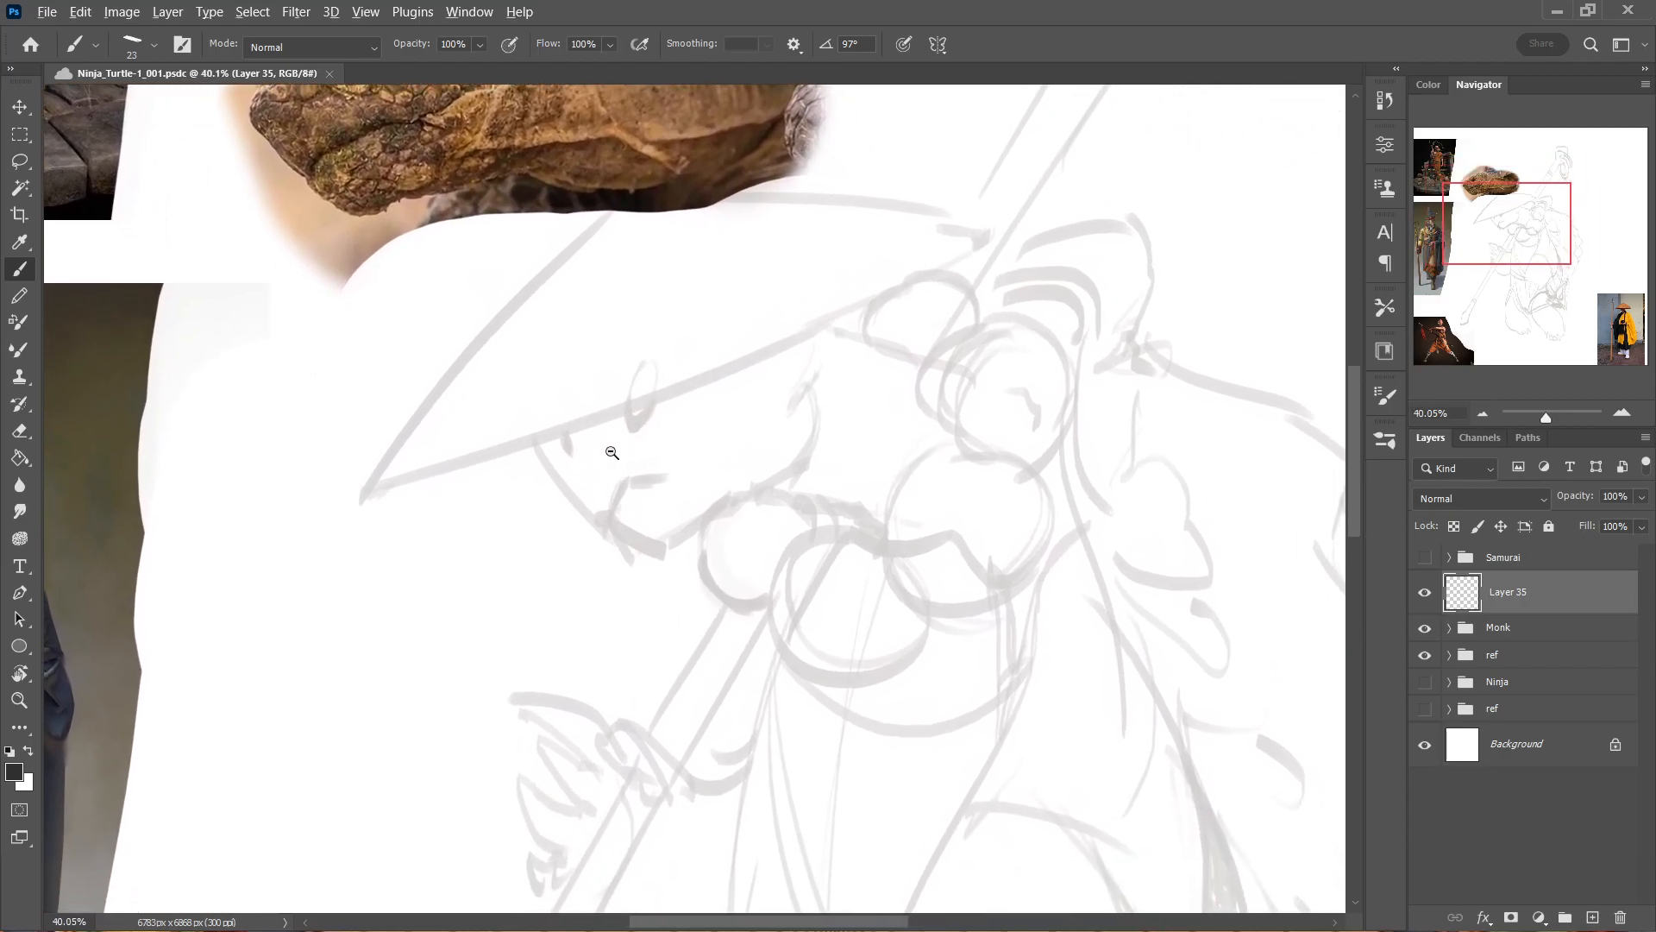
mouse_move(508, 347)
left_mouse_down()
mouse_move(522, 425)
mouse_move(561, 456)
mouse_move(561, 485)
mouse_move(711, 640)
mouse_move(641, 555)
mouse_move(652, 536)
mouse_move(913, 403)
mouse_move(828, 338)
left_mouse_up()
key("ctrl+z")
left_click_drag(649, 524, 726, 659)
left_click_drag(587, 551, 613, 601)
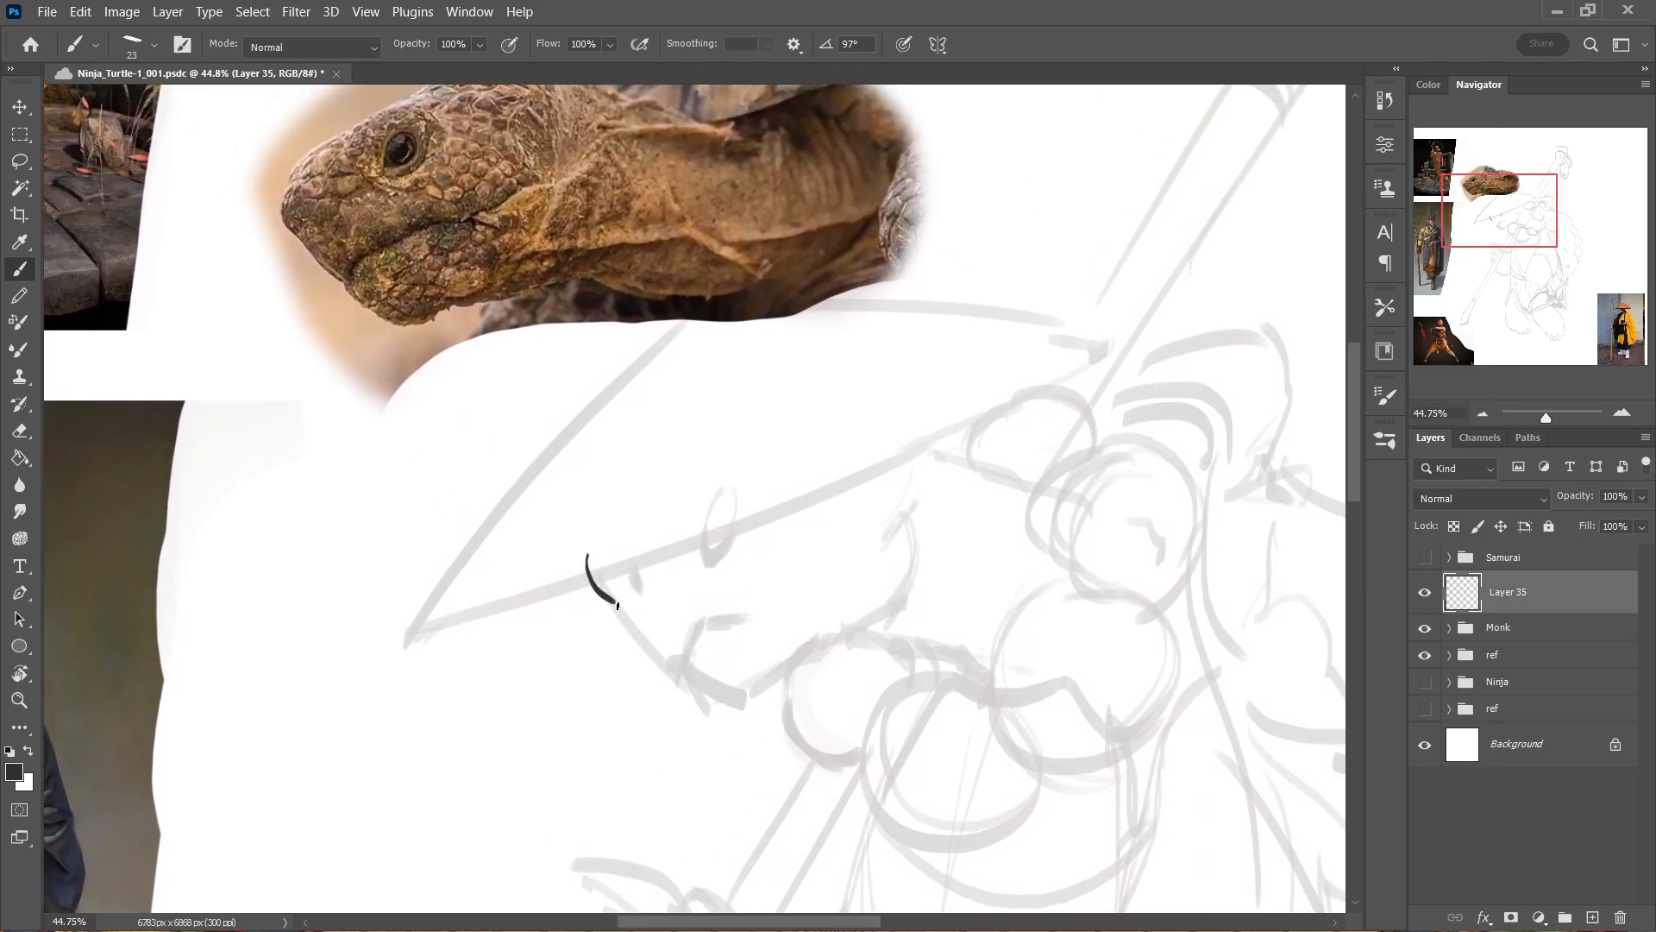
right_click(617, 561, "alt")
mouse_move(598, 542)
left_mouse_down()
mouse_move(620, 596)
mouse_move(600, 589)
mouse_move(660, 669)
left_mouse_up()
key("ctrl+z")
key("ctrl+z")
mouse_move(612, 596)
left_mouse_down()
mouse_move(684, 685)
mouse_move(690, 636)
mouse_move(762, 608)
mouse_move(706, 628)
mouse_move(772, 606)
left_mouse_up()
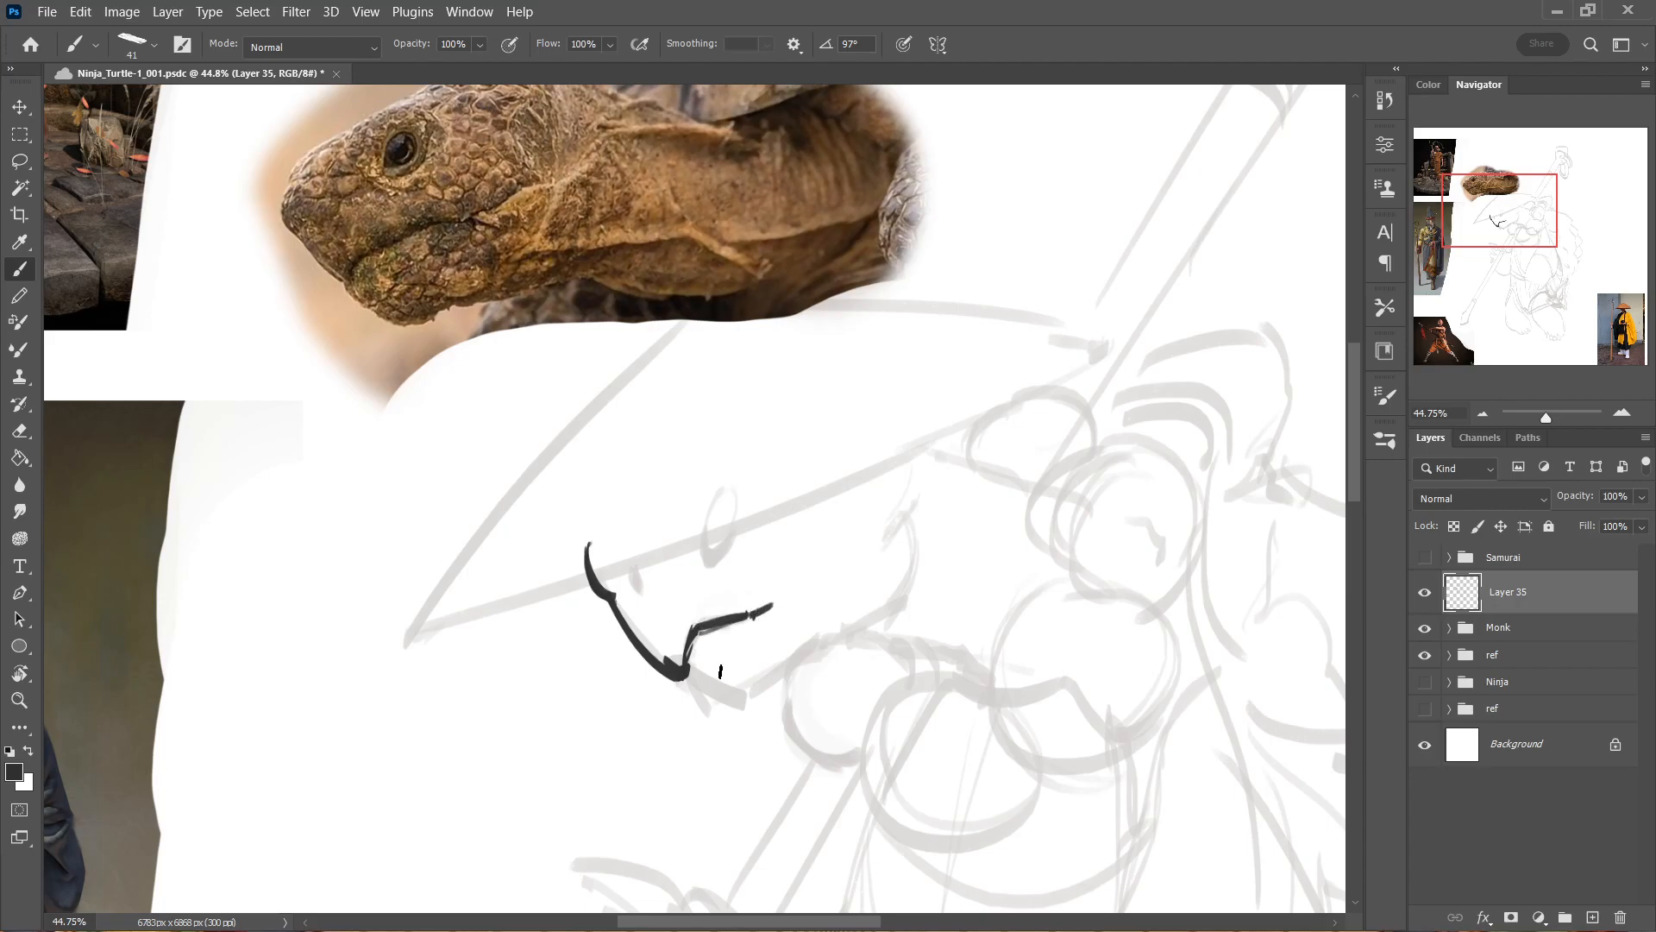
mouse_move(690, 673)
left_mouse_down()
mouse_move(731, 703)
mouse_move(760, 698)
mouse_move(834, 633)
mouse_move(876, 635)
mouse_move(904, 597)
left_mouse_up()
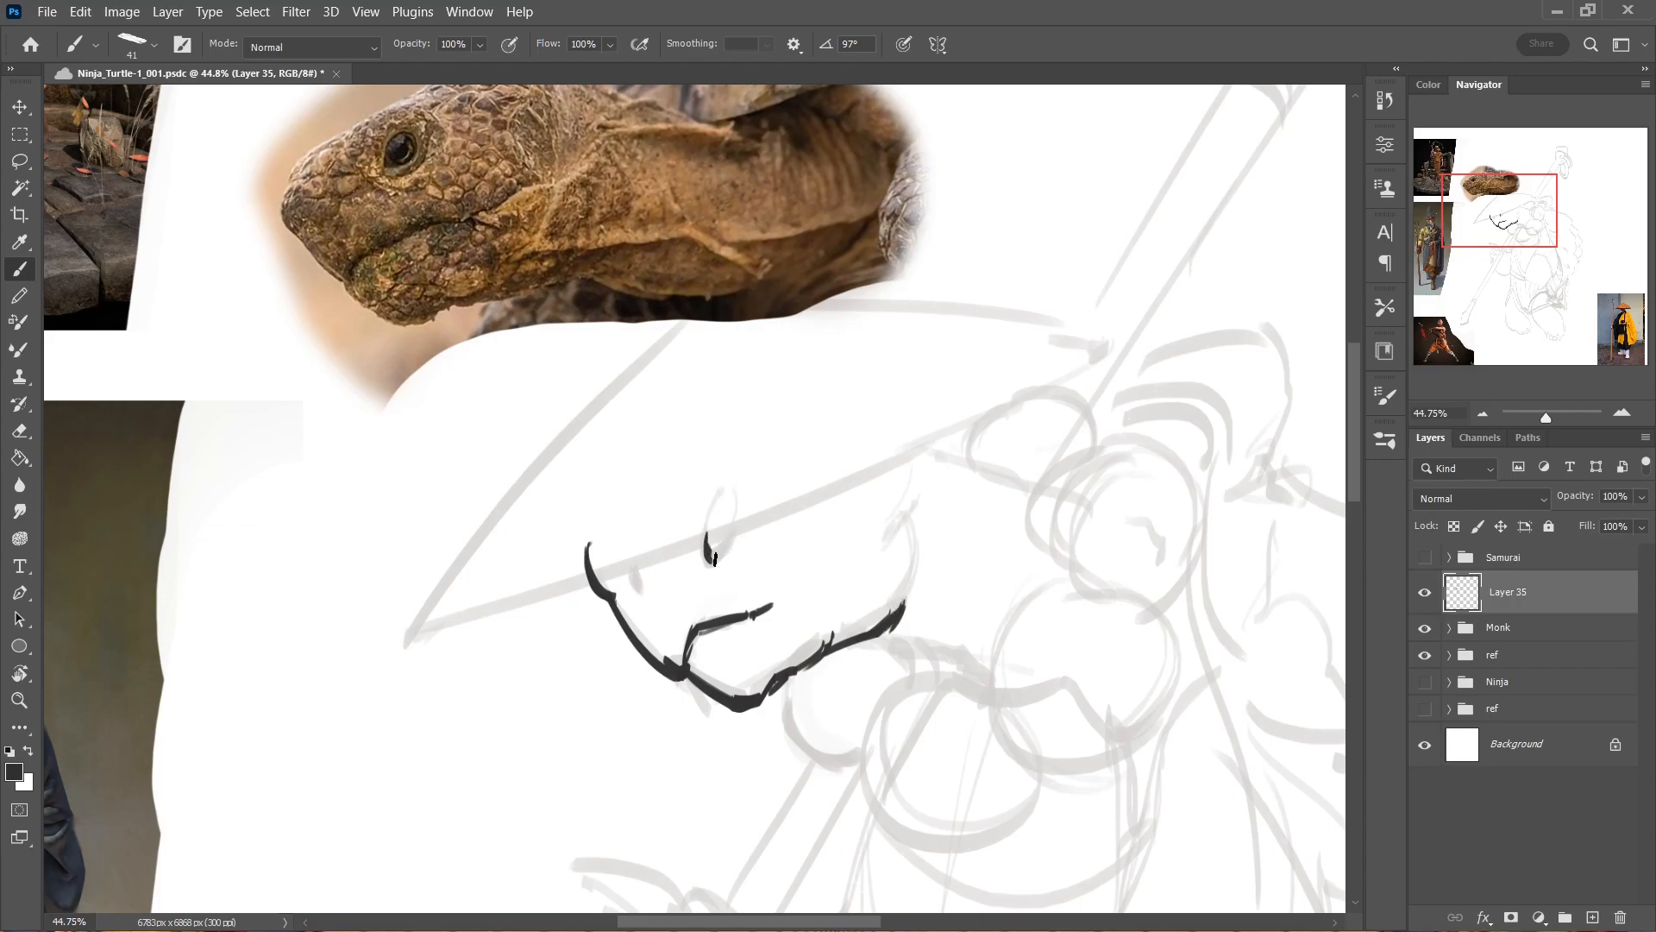
Ink the lower curve of the turtle's eye and its nostril, using the brush at 23 px for finer lines.
left_click_drag(708, 532, 737, 520)
key("ctrl+z")
key("ctrl+z")
key("ctrl+z")
mouse_move(453, 140)
left_mouse_down()
mouse_move(445, 194)
mouse_move(470, 214)
left_mouse_up()
key("ctrl+z")
left_click_drag(636, 567, 635, 580)
left_click_drag(1118, 584, 1114, 608)
Add a new layer above Layer 35 and ink cheek folds, mouth-corner wrinkles and a cluster of scales behind the eye.
left_click(1592, 918)
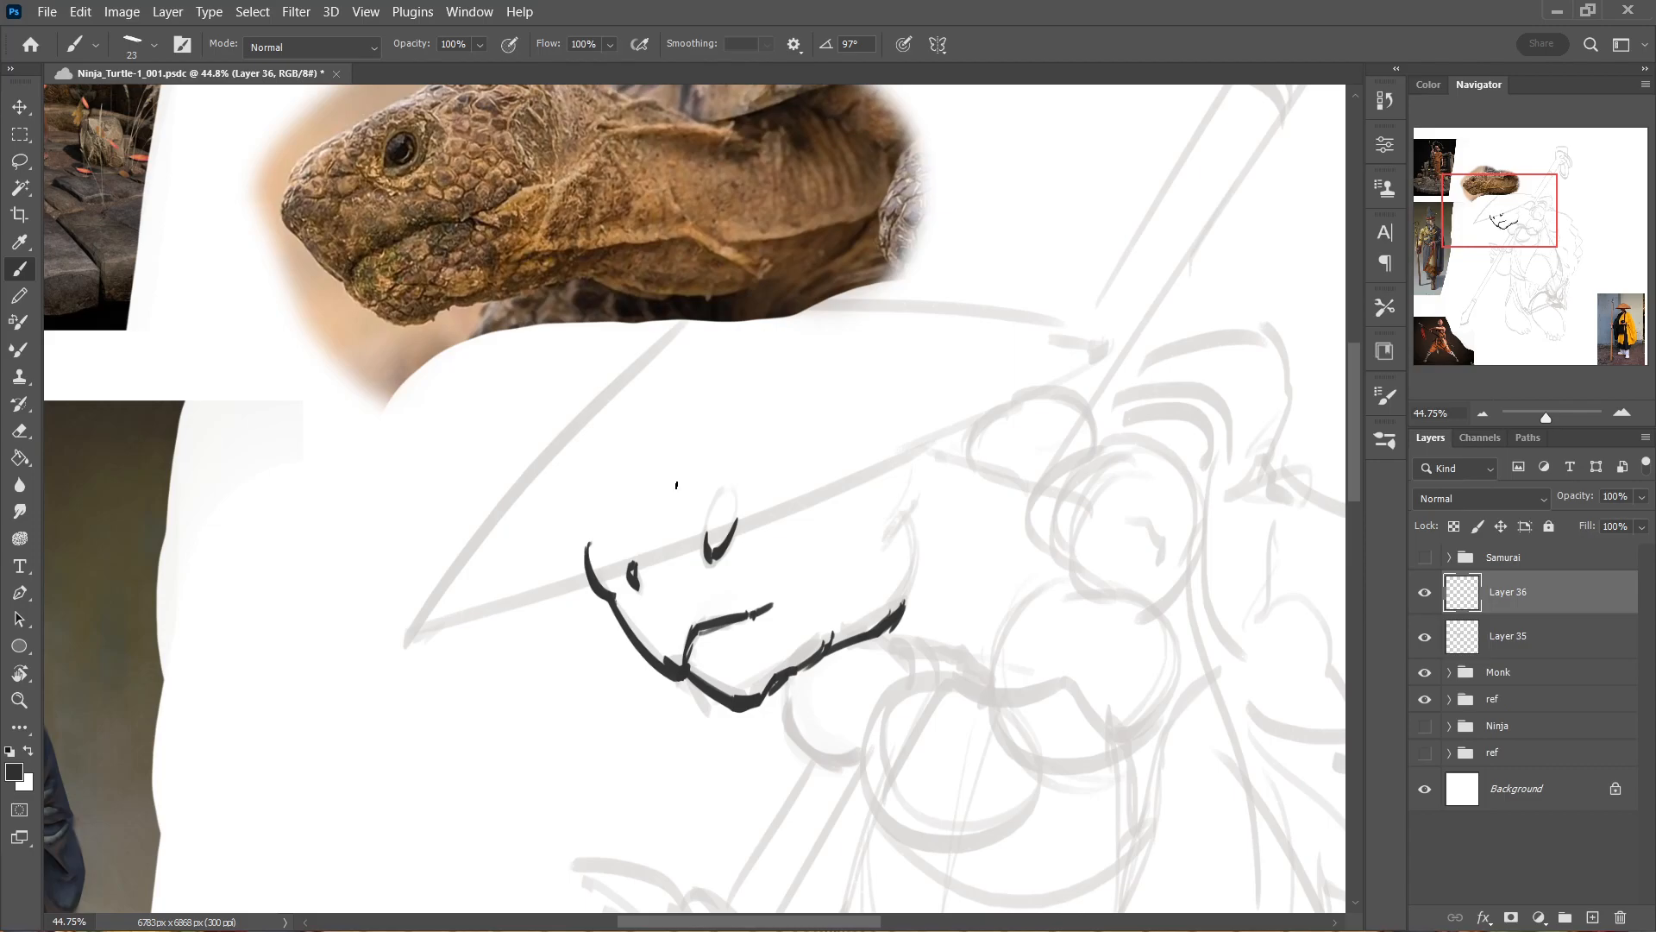
left_click_drag(672, 571, 697, 580)
mouse_move(703, 579)
left_mouse_down()
mouse_move(765, 564)
mouse_move(800, 612)
mouse_move(790, 593)
mouse_move(839, 572)
left_mouse_up()
left_click(776, 561)
left_click_drag(836, 576, 901, 541)
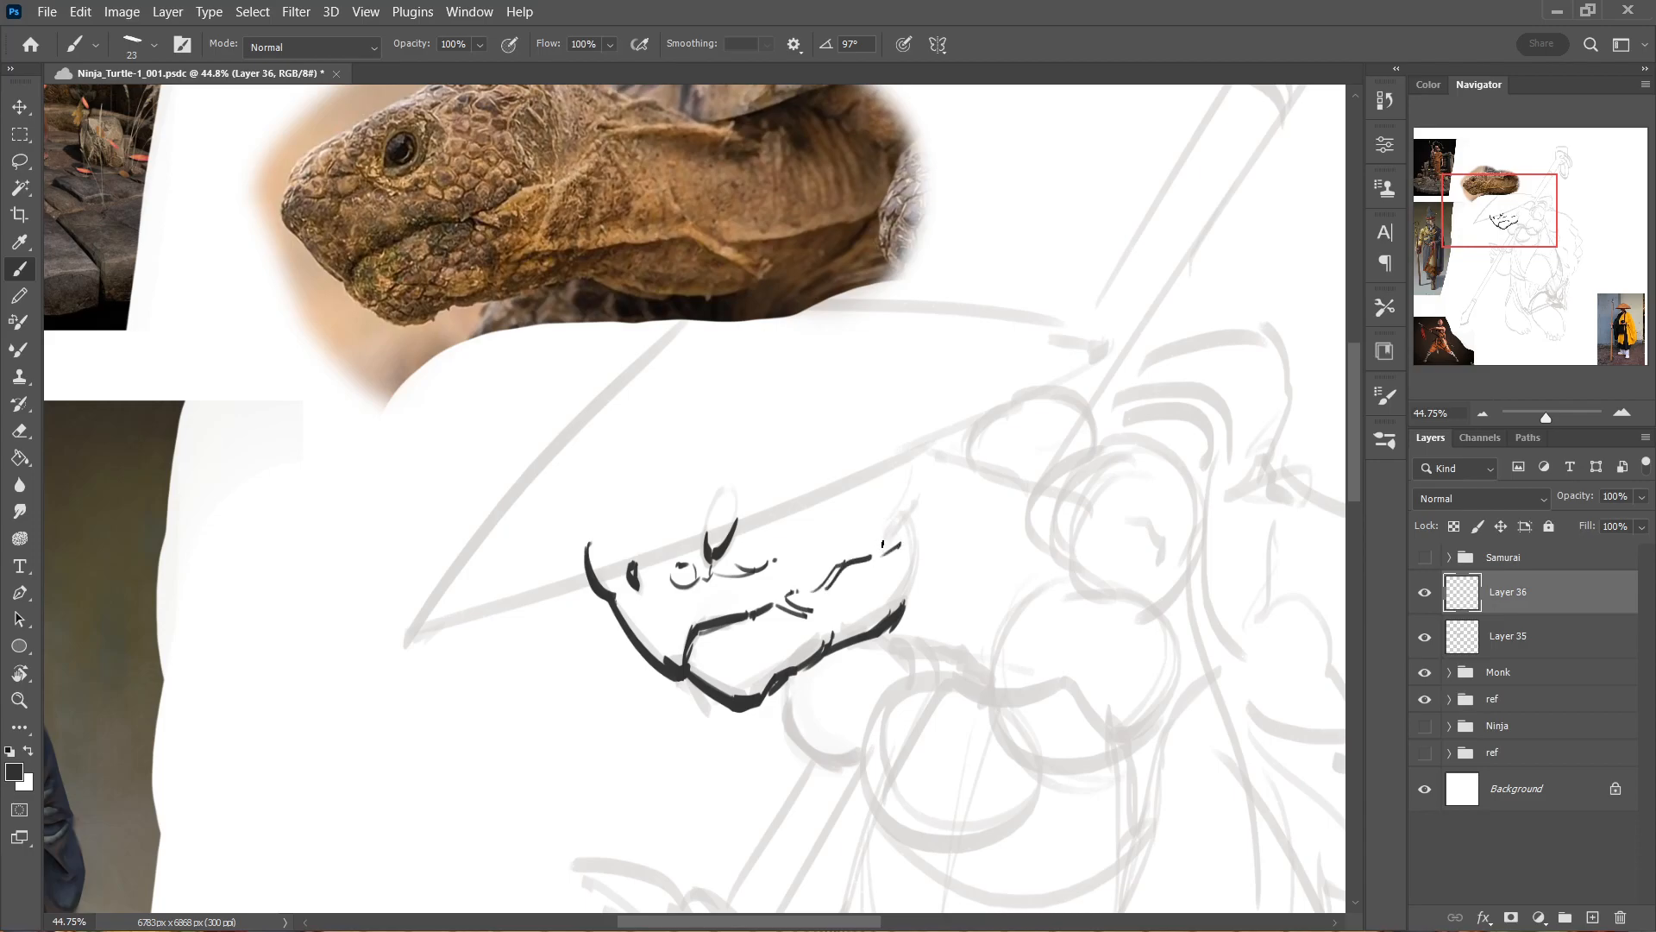
mouse_move(763, 531)
left_mouse_down()
mouse_move(759, 552)
mouse_move(777, 542)
mouse_move(760, 557)
mouse_move(804, 544)
mouse_move(783, 525)
mouse_move(807, 560)
mouse_move(830, 545)
mouse_move(806, 536)
mouse_move(816, 501)
left_mouse_up()
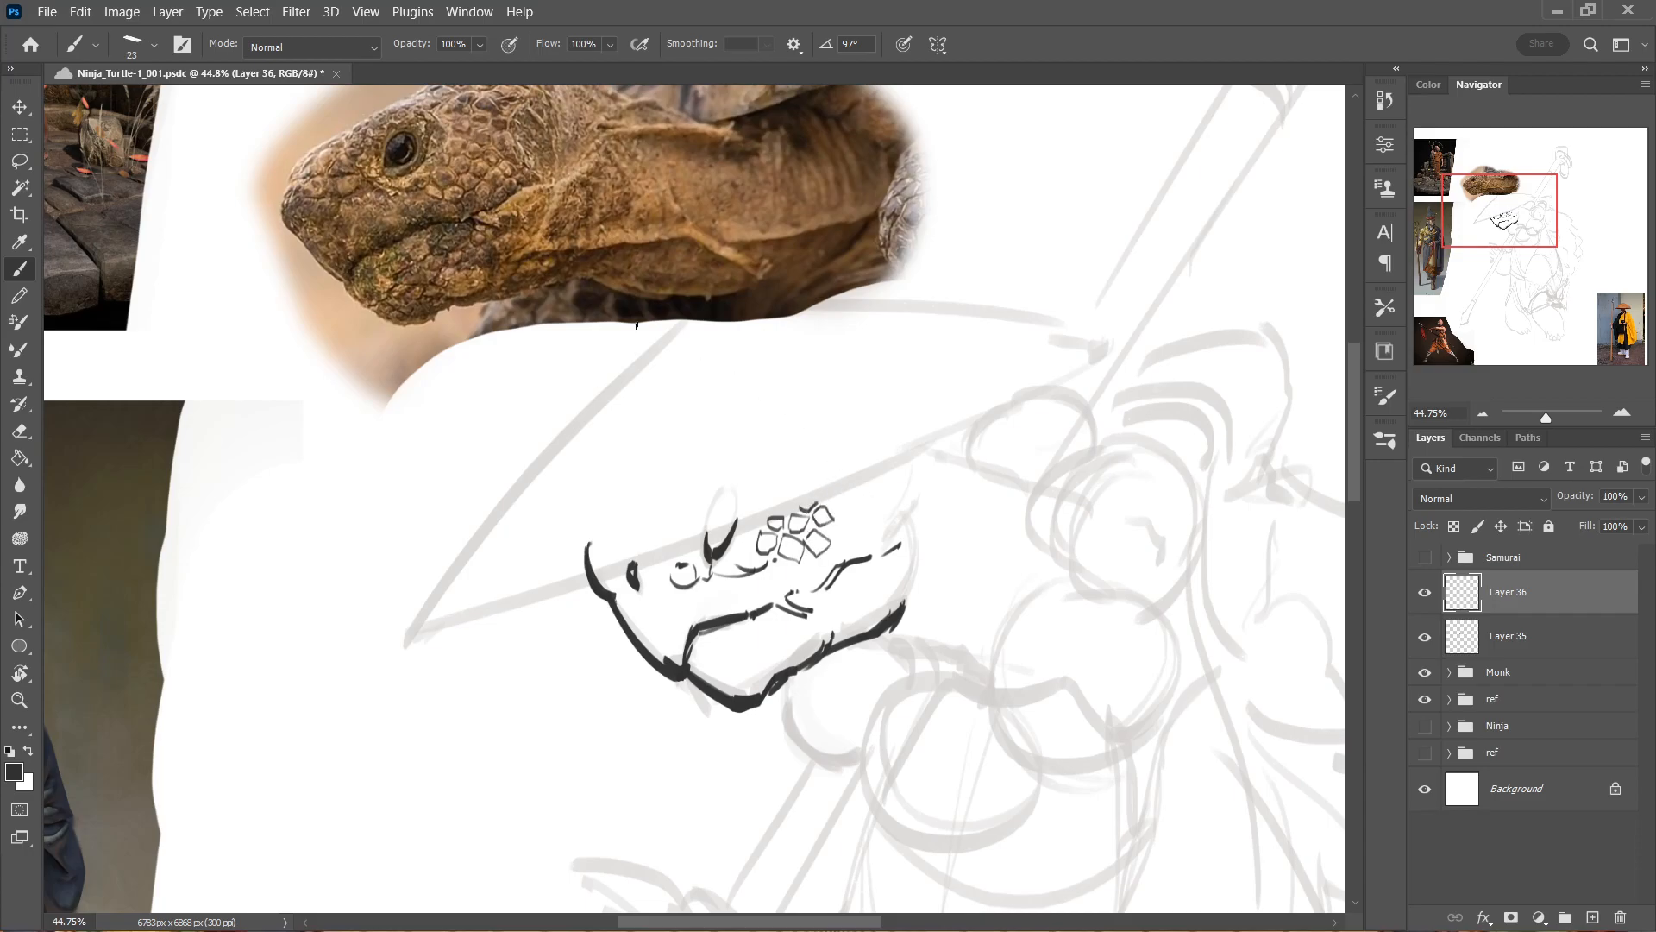
Move the turtle-head photo on Layer 20 to just right of the inked head, and make Layer 35 active again.
left_click_drag(567, 224, 1149, 380)
left_click_drag(987, 366, 688, 186)
left_click_drag(761, 211, 921, 346)
key("ctrl+z")
left_click_drag(795, 132, 972, 319)
left_click_drag(833, 347, 906, 349)
left_click_drag(776, 358, 1005, 351)
left_click_drag(1005, 347, 900, 390)
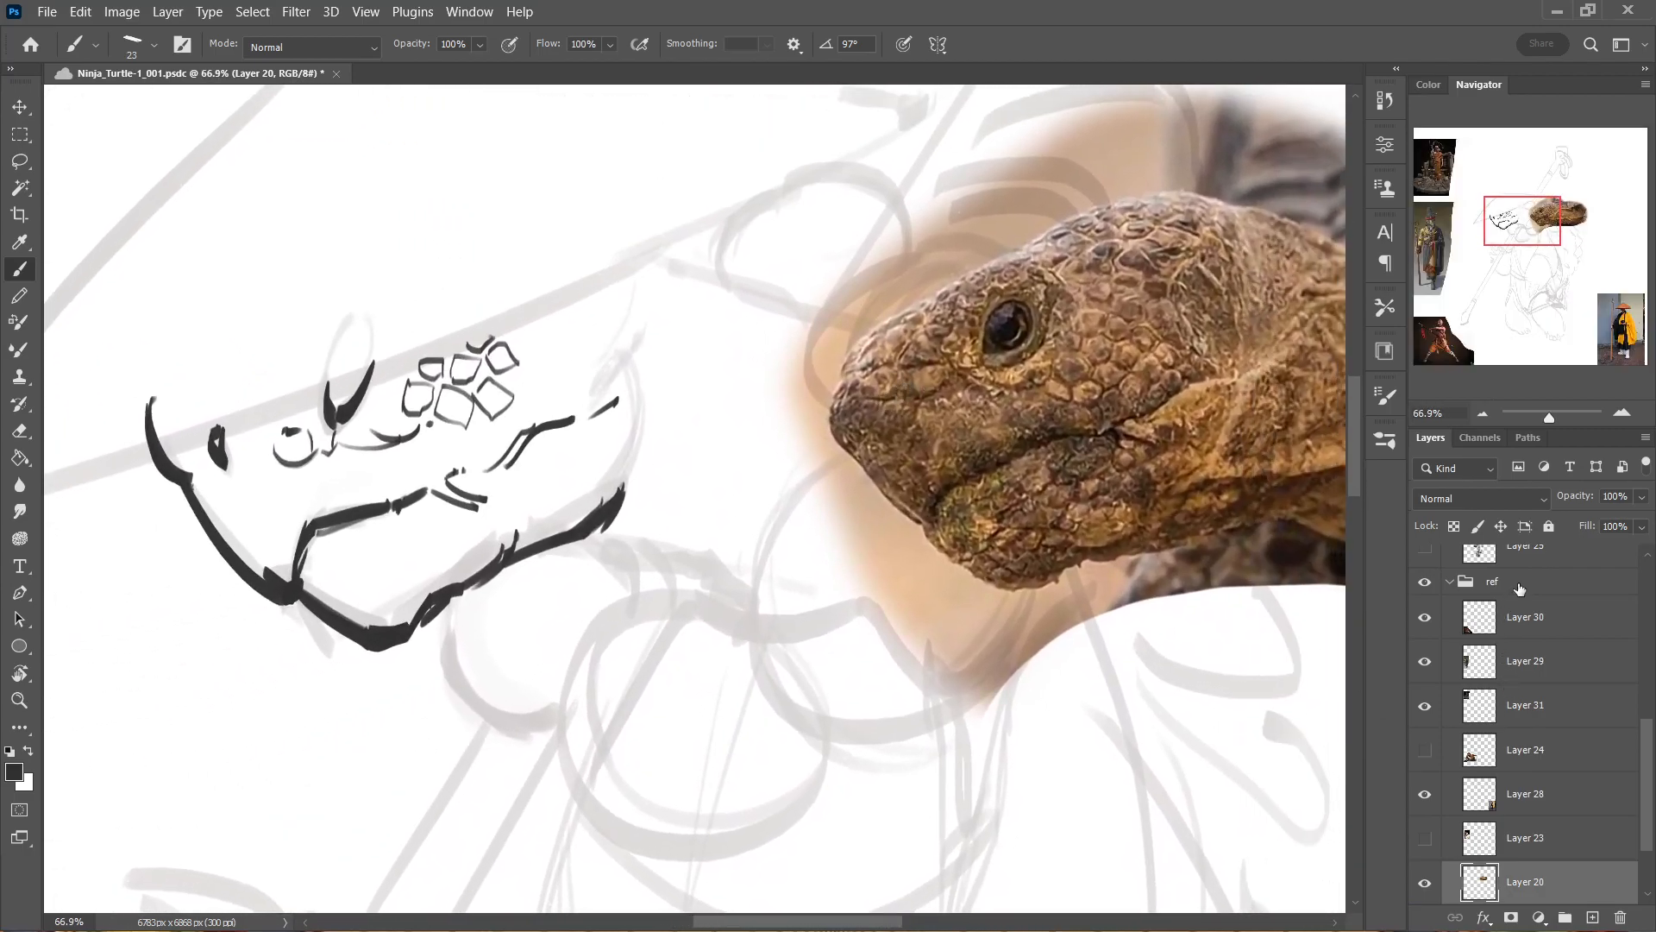
key("ctrl+shift+alt+n")
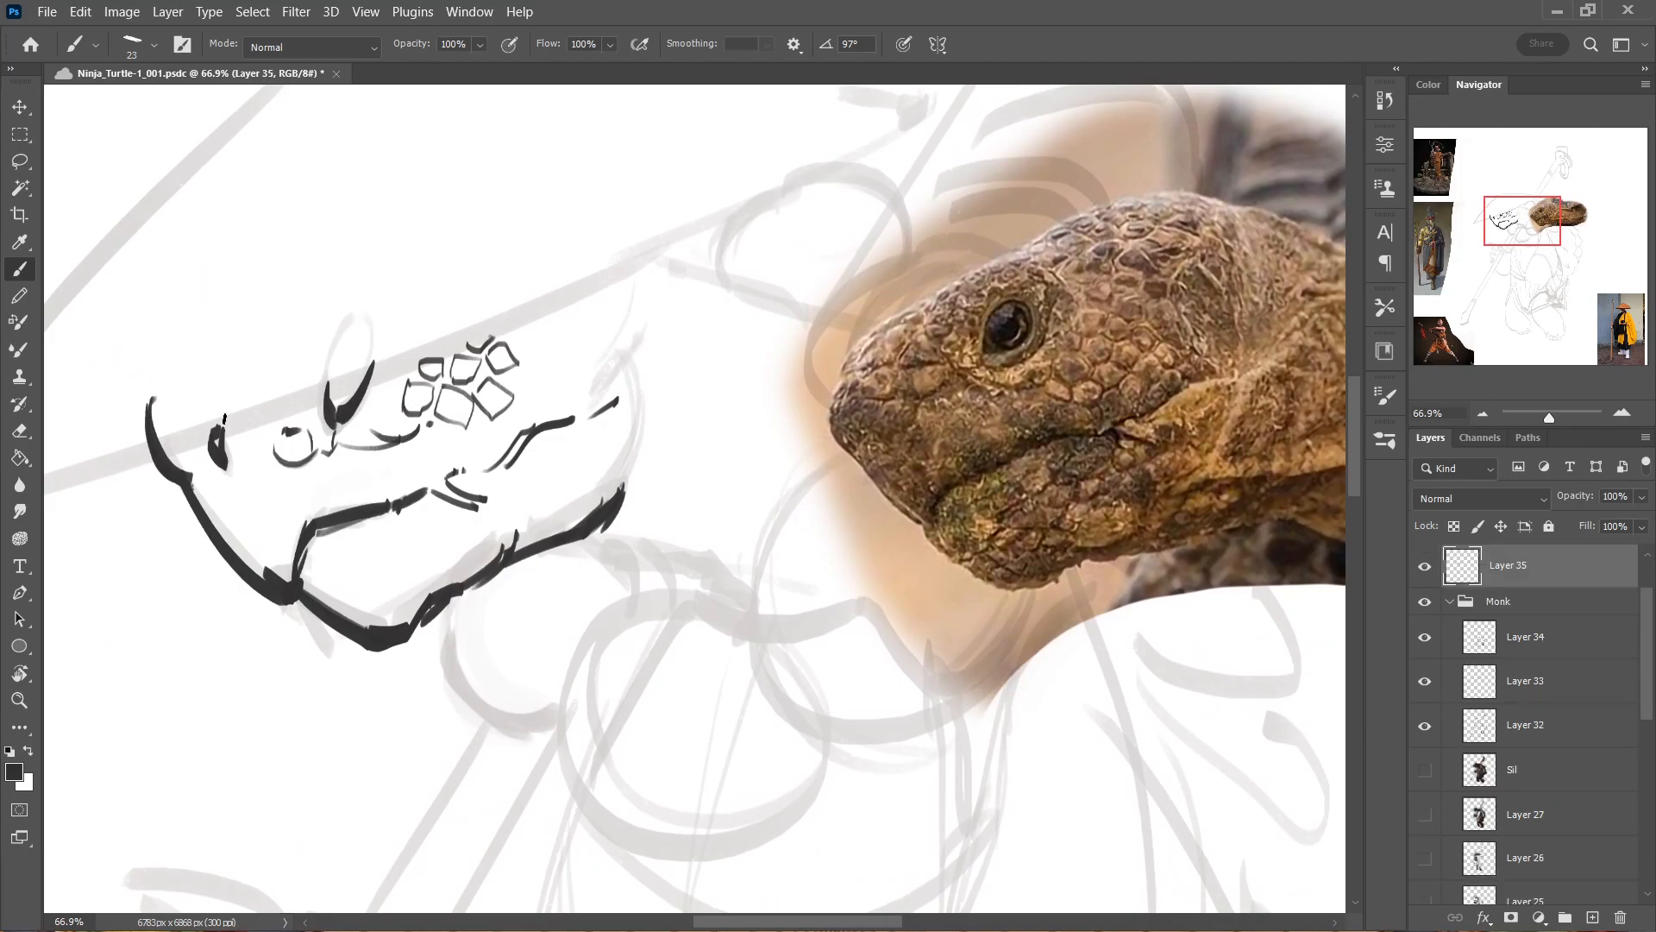
Ink small scale marks between the nostril and the eye.
key("XF86AudioLowerVolume")
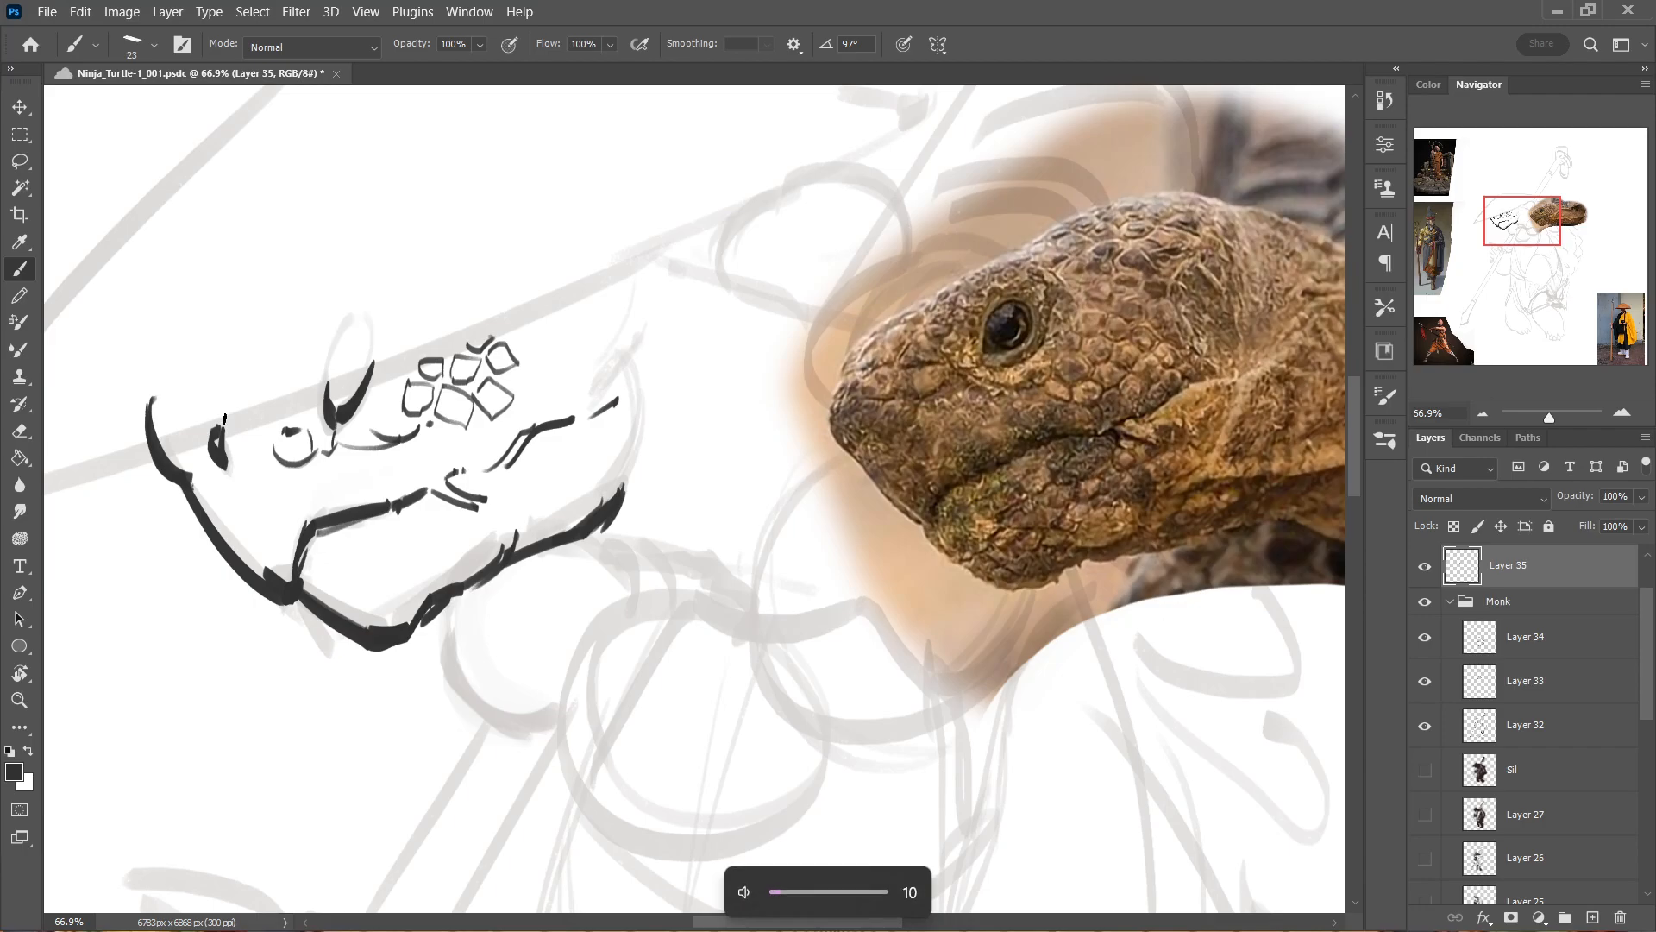
left_click_drag(265, 464, 264, 484)
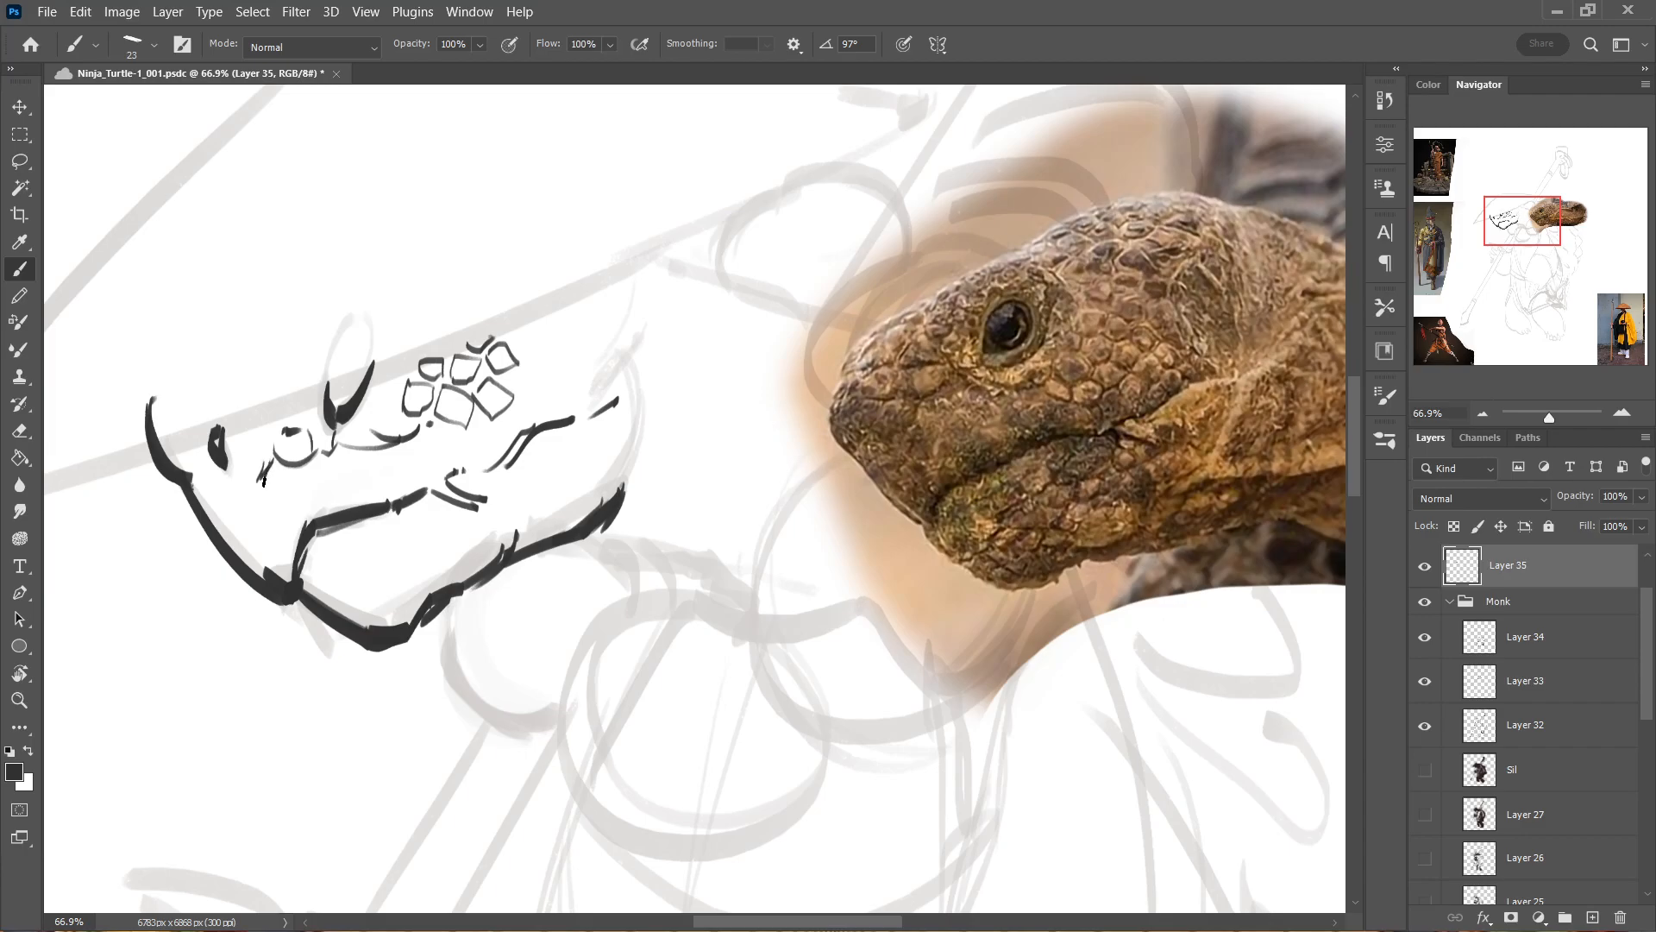
key("alt")
mouse_move(238, 455)
left_mouse_down()
mouse_move(267, 447)
mouse_move(249, 430)
mouse_move(291, 399)
mouse_move(308, 427)
left_mouse_up()
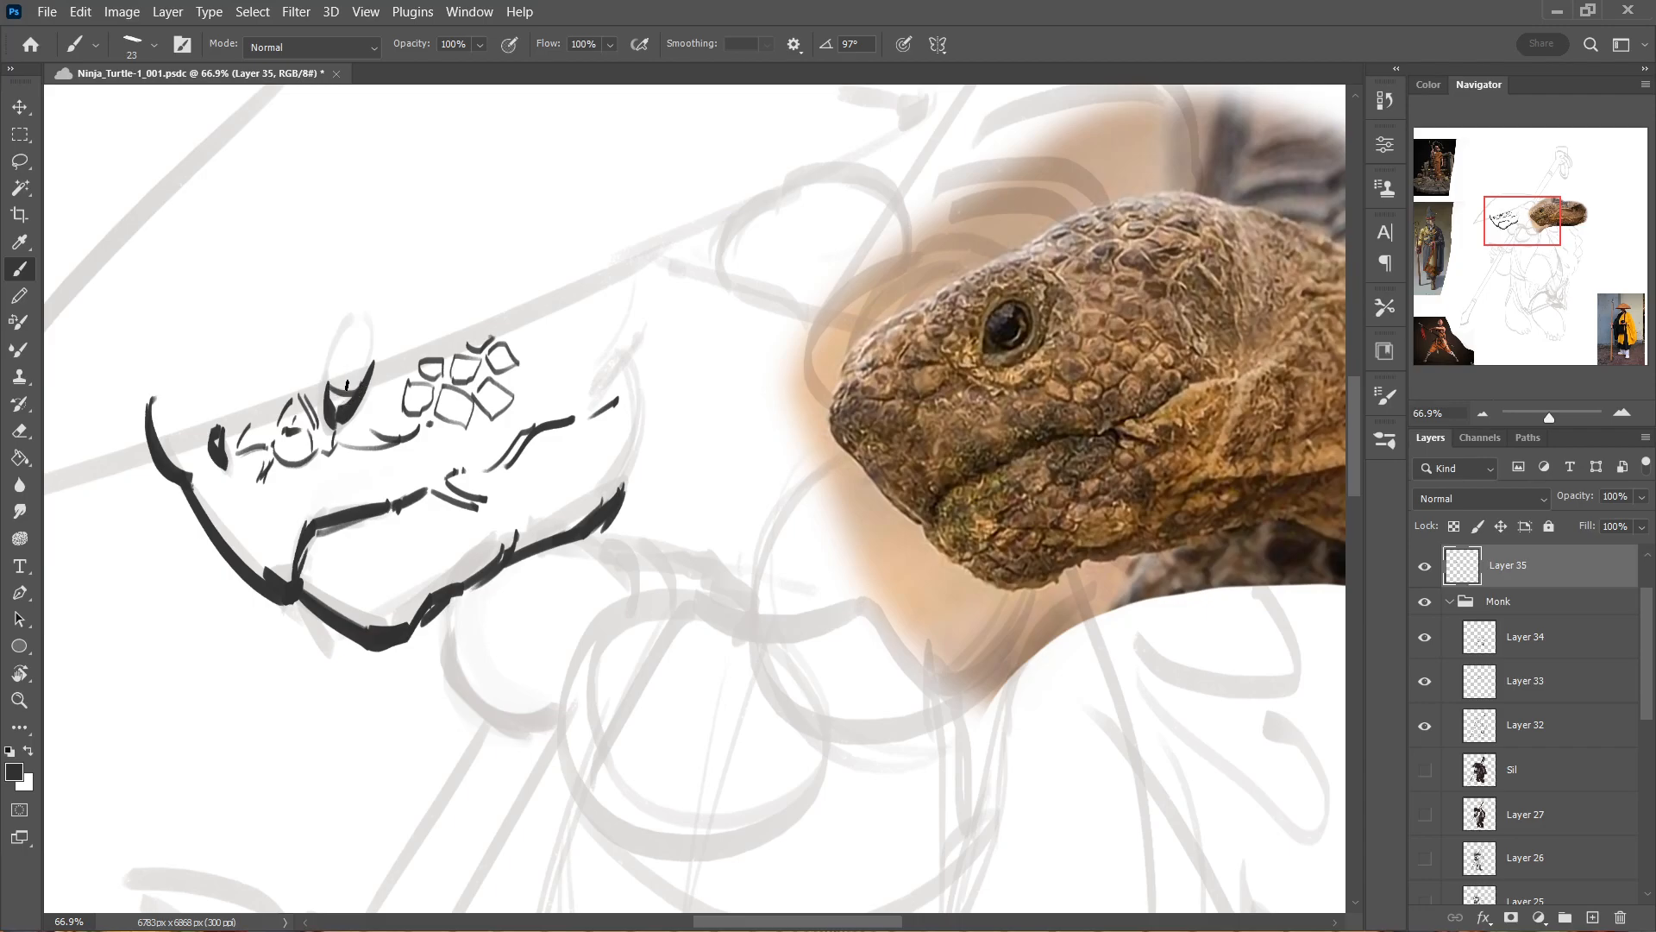
left_click_drag(330, 385, 359, 388)
Erase the rough eye strokes on Layer 35 with the Eraser tool.
key("e")
right_click(347, 361, "alt")
left_click_drag(337, 357, 251, 365)
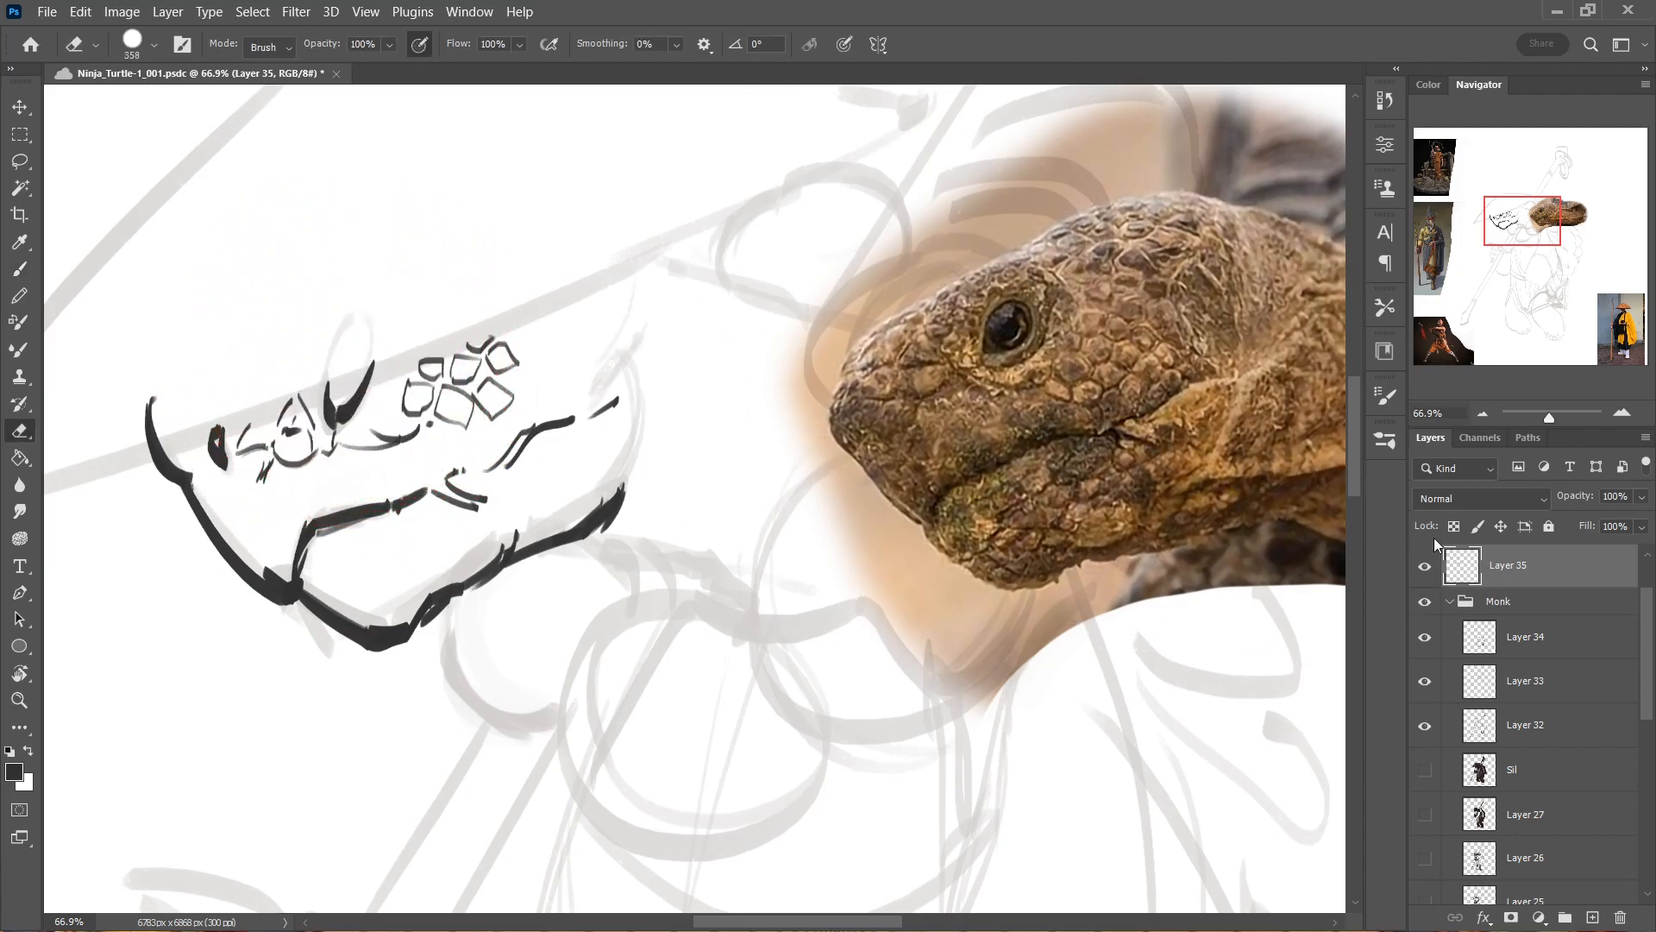
left_click_drag(1647, 609, 1647, 585)
mouse_move(327, 346)
left_mouse_down()
mouse_move(303, 369)
mouse_move(345, 369)
mouse_move(346, 414)
left_mouse_up()
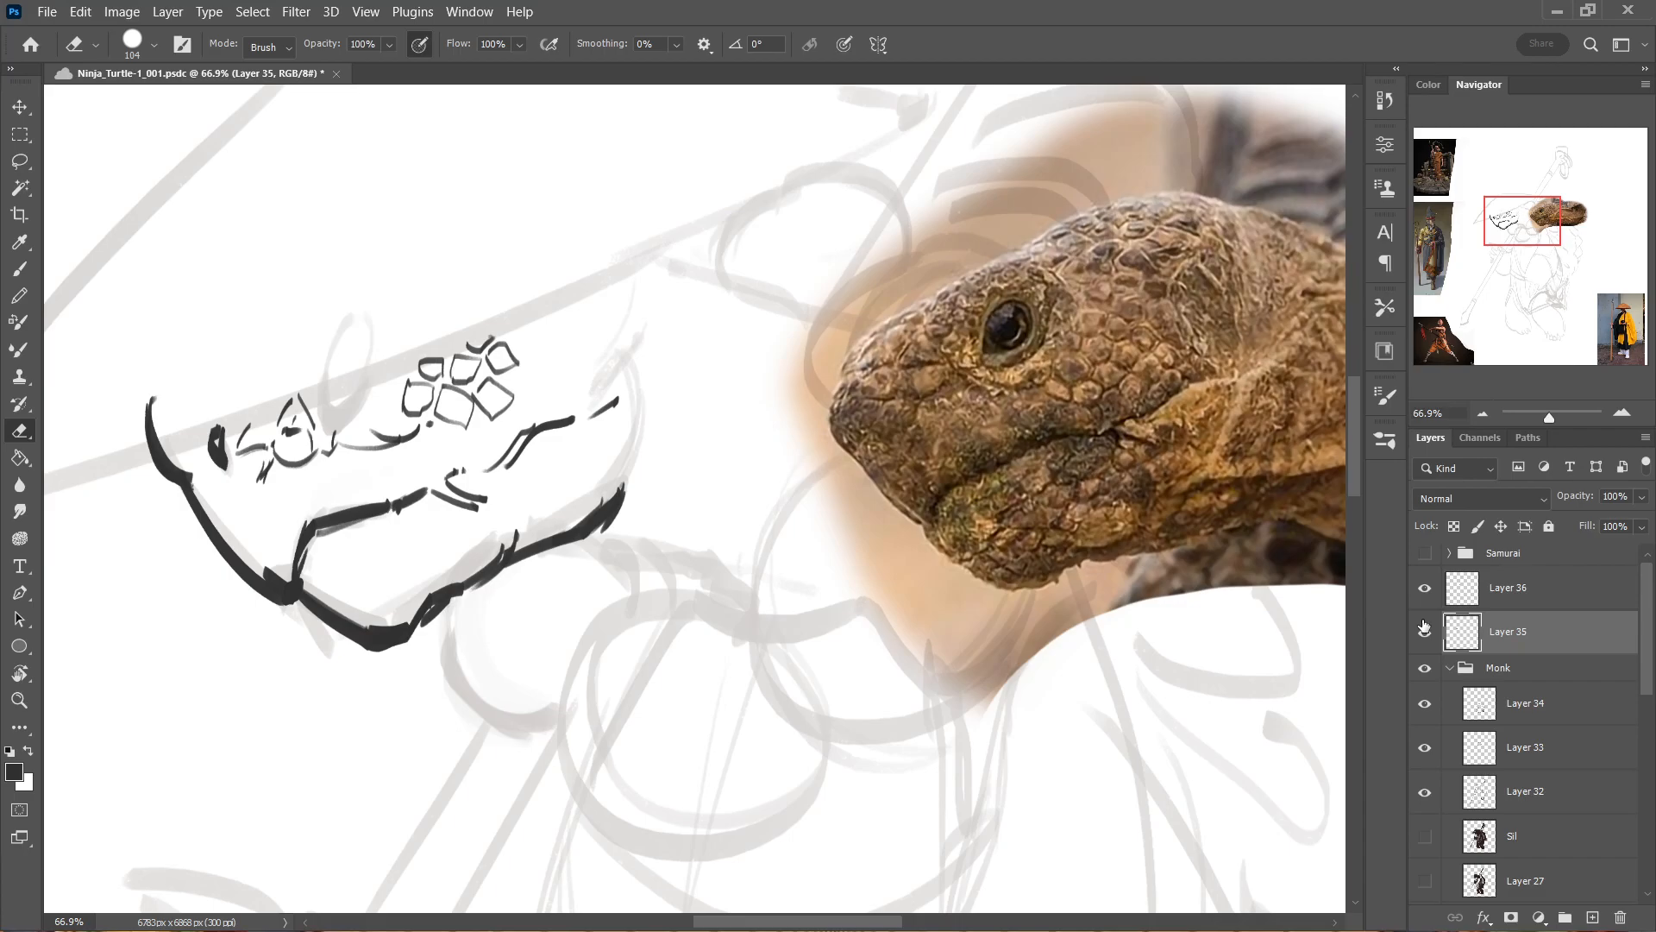
Return to the Brush tool and ink a closed, bold oval outline for the eye, redoing unsuccessful strokes.
key("b")
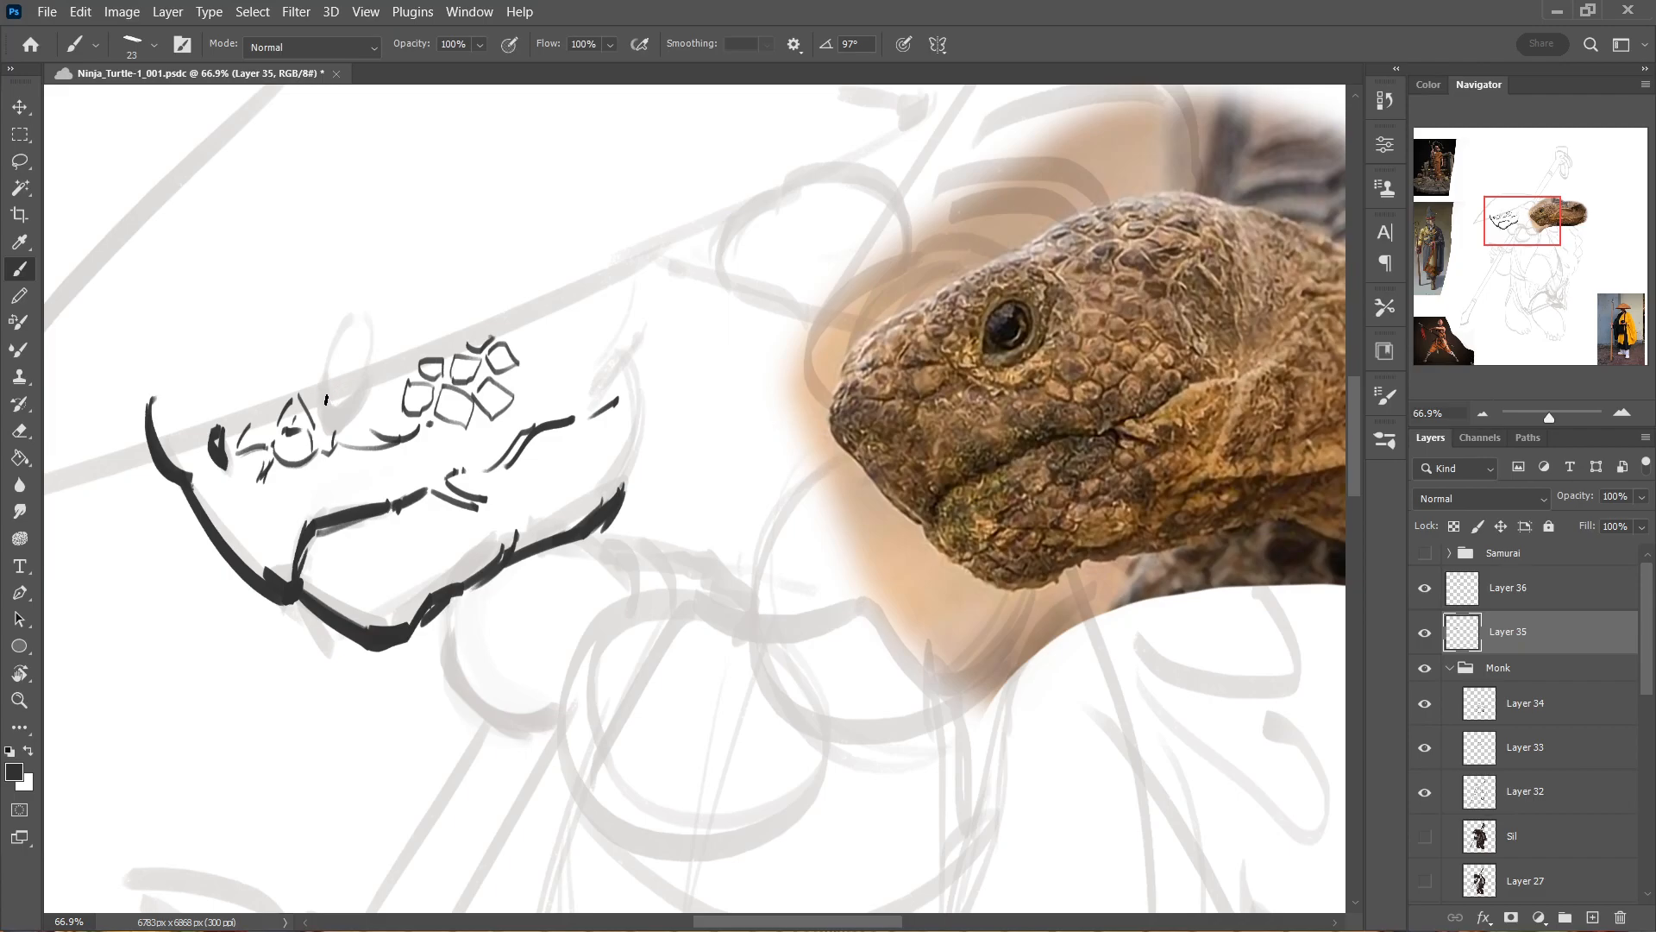
mouse_move(328, 407)
left_mouse_down()
mouse_move(343, 336)
mouse_move(331, 344)
mouse_move(368, 317)
mouse_move(331, 346)
mouse_move(330, 413)
left_mouse_up()
key("ctrl+z")
key("ctrl+z")
mouse_move(328, 406)
left_mouse_down()
mouse_move(375, 382)
mouse_move(378, 357)
mouse_move(376, 375)
left_mouse_up()
key("ctrl+z")
key("ctrl+z")
key("ctrl+z")
key("ctrl+z")
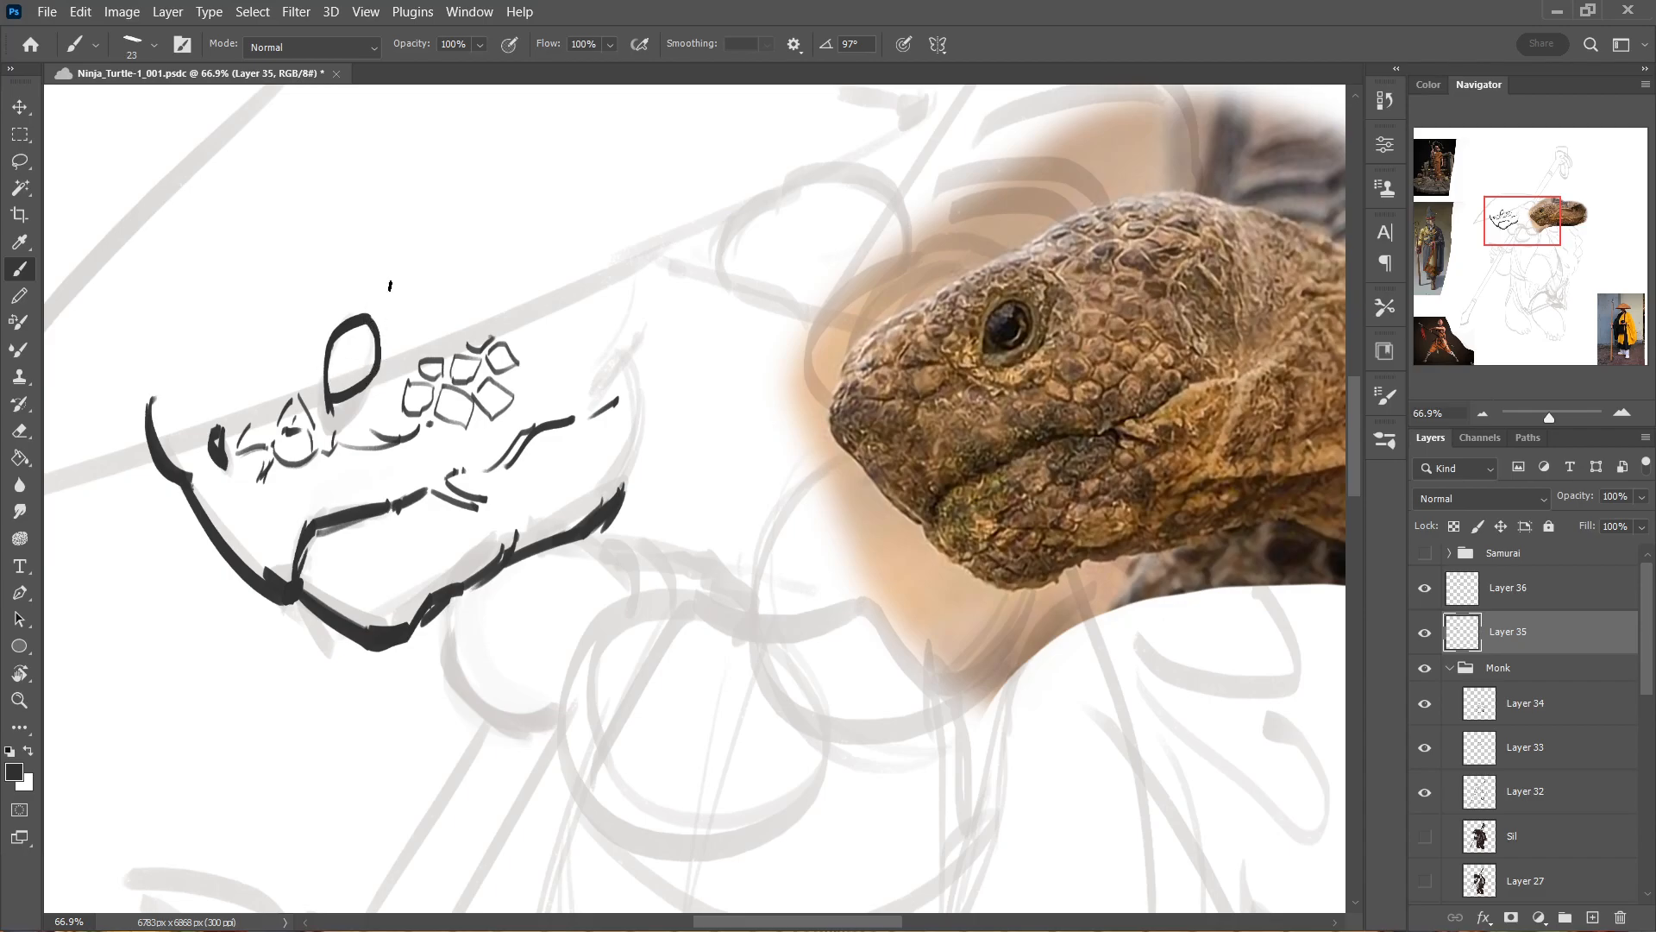
Ink the pupil and iris lines inside the eye and thin eyelid creases around its outline.
left_click_drag(338, 371, 367, 371)
key("ctrl+z")
key("ctrl+z")
key("ctrl+z")
left_click_drag(369, 350, 370, 357)
mouse_move(356, 345)
left_mouse_down()
mouse_move(337, 368)
mouse_move(370, 321)
mouse_move(334, 376)
mouse_move(321, 337)
mouse_move(361, 309)
left_mouse_up()
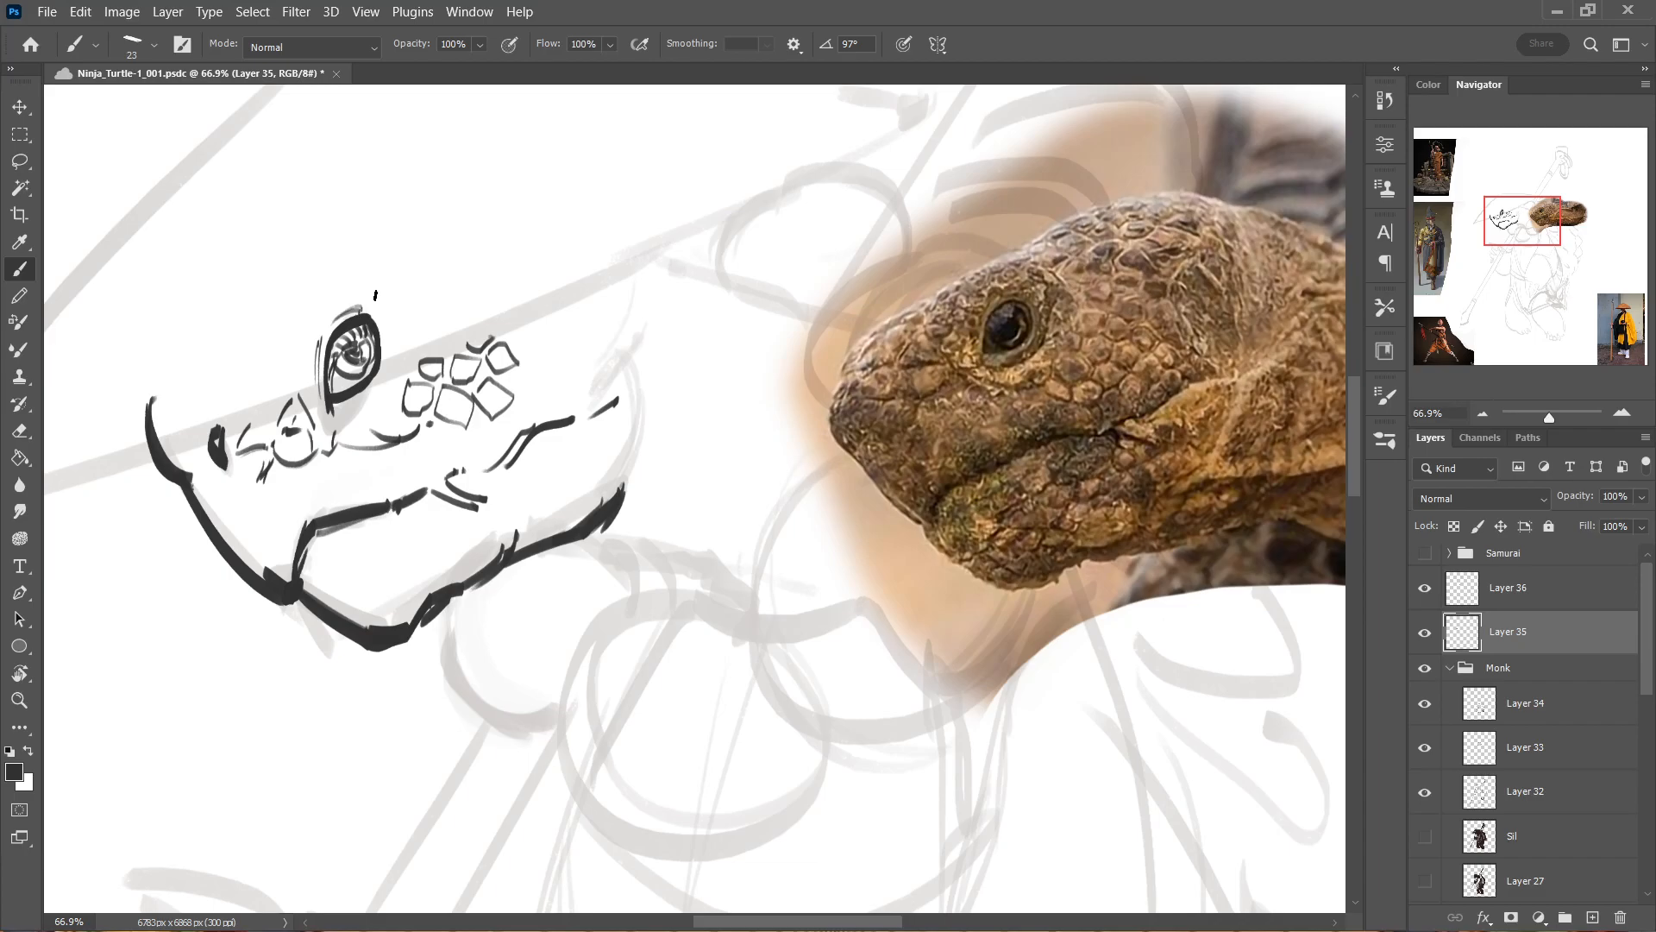
Switch to Chrome, reload the Diablo 2 music video page on YouTube, and return to Photoshop.
key("alt+Tab")
key("alt+Tab")
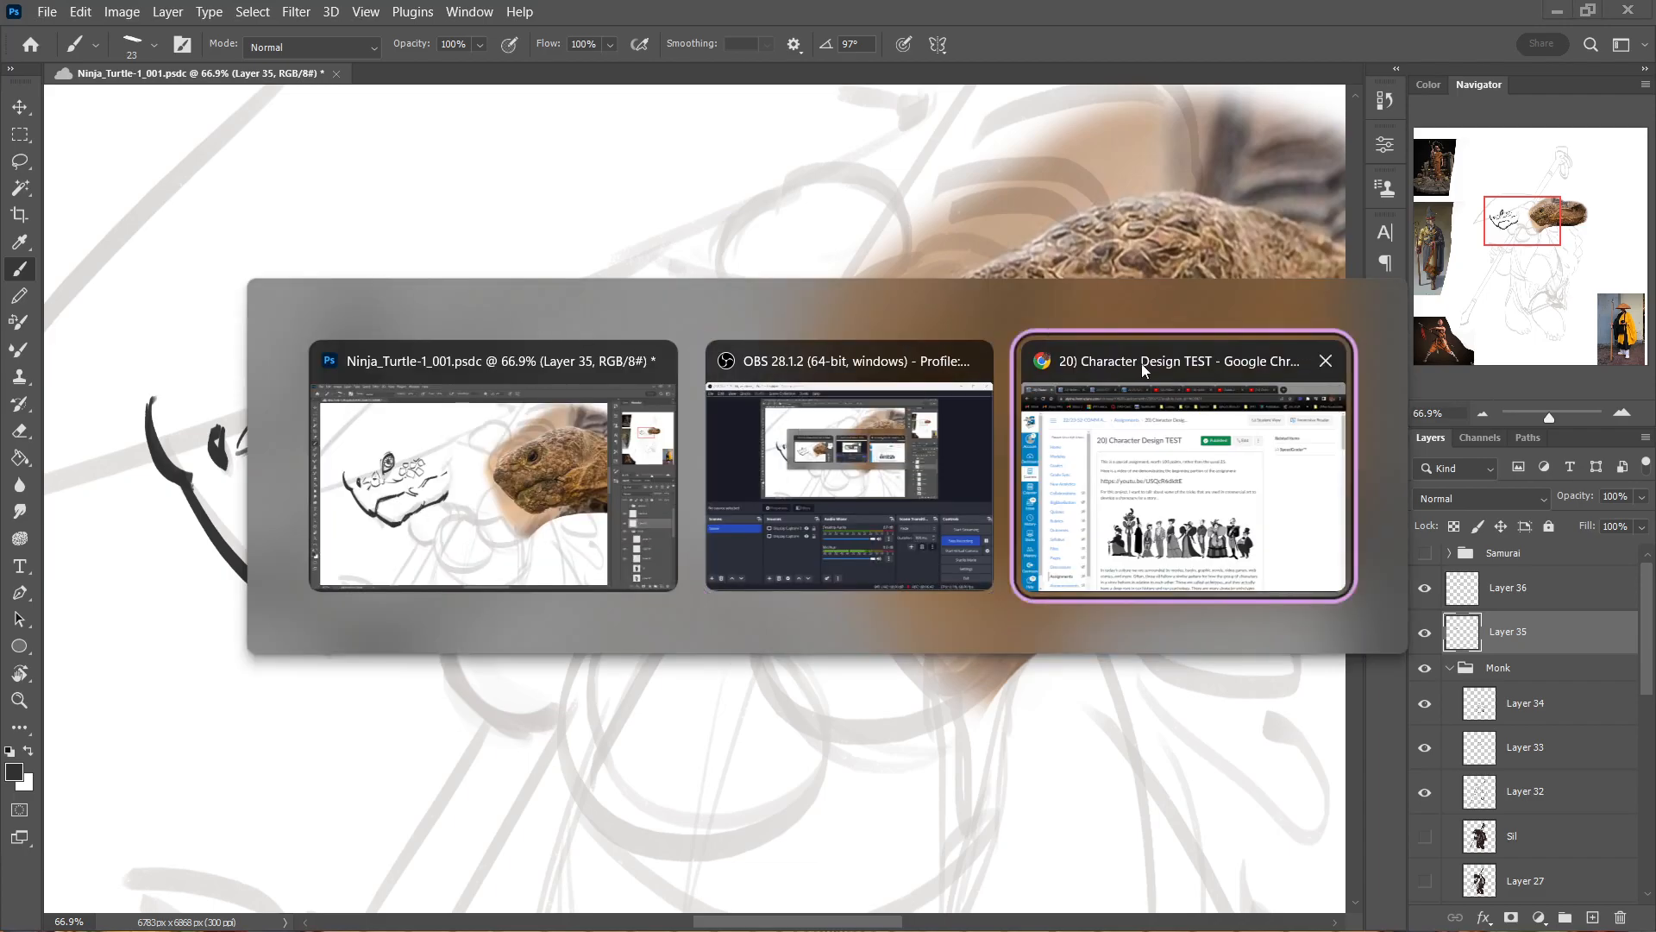
left_click(1226, 48)
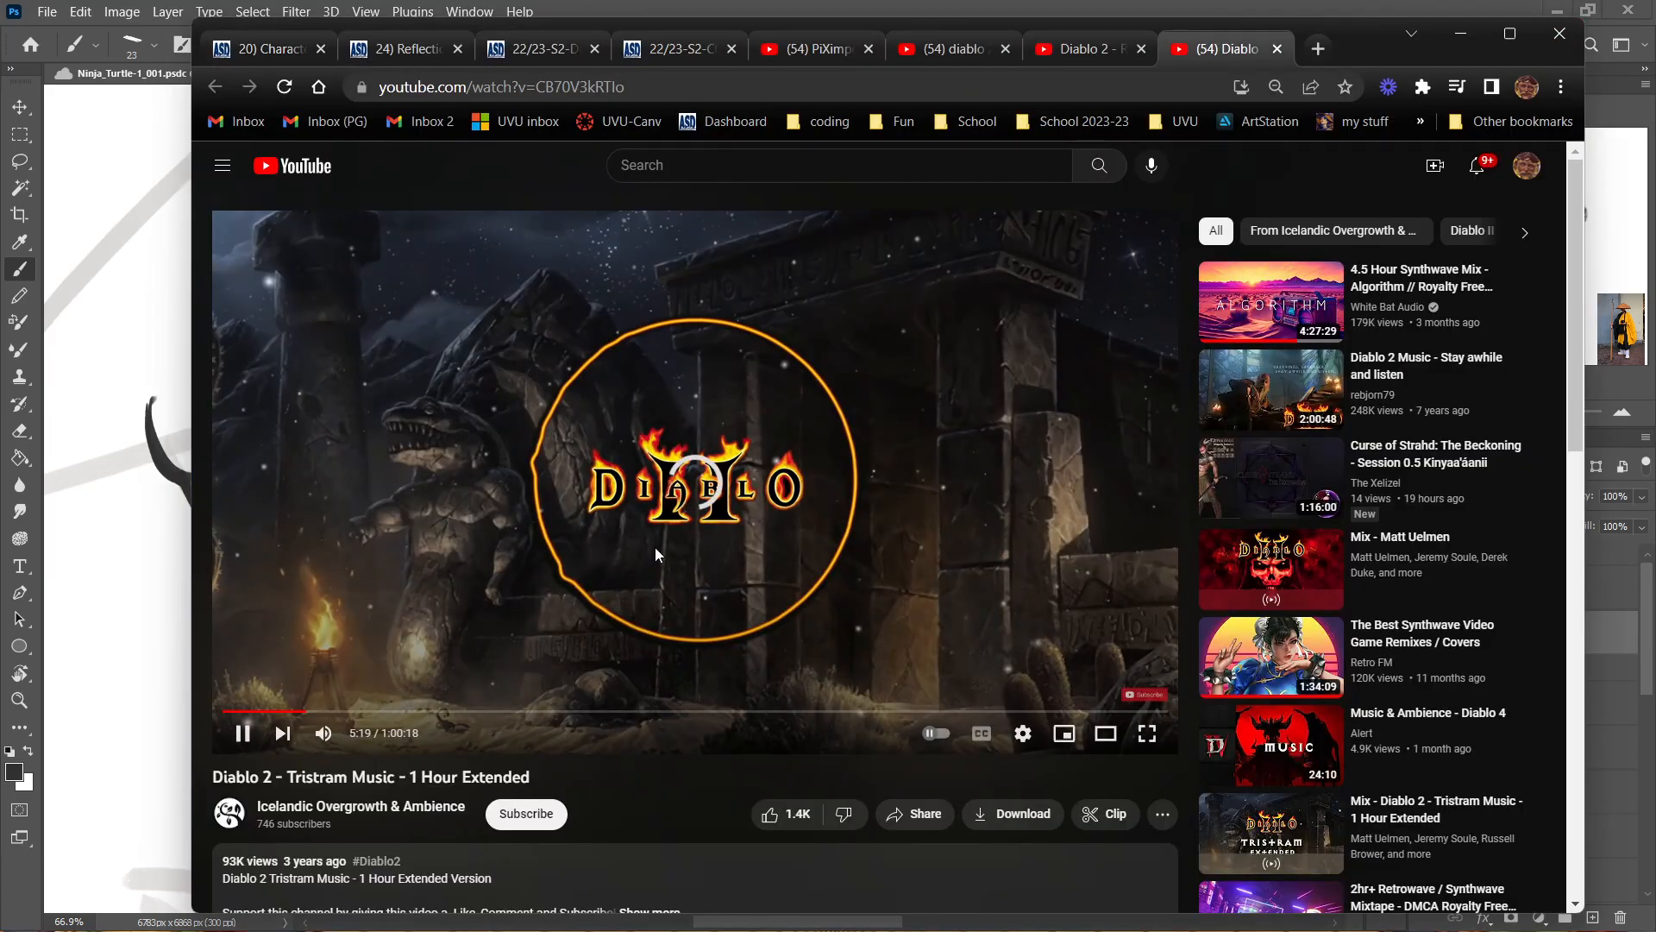
left_click(283, 86)
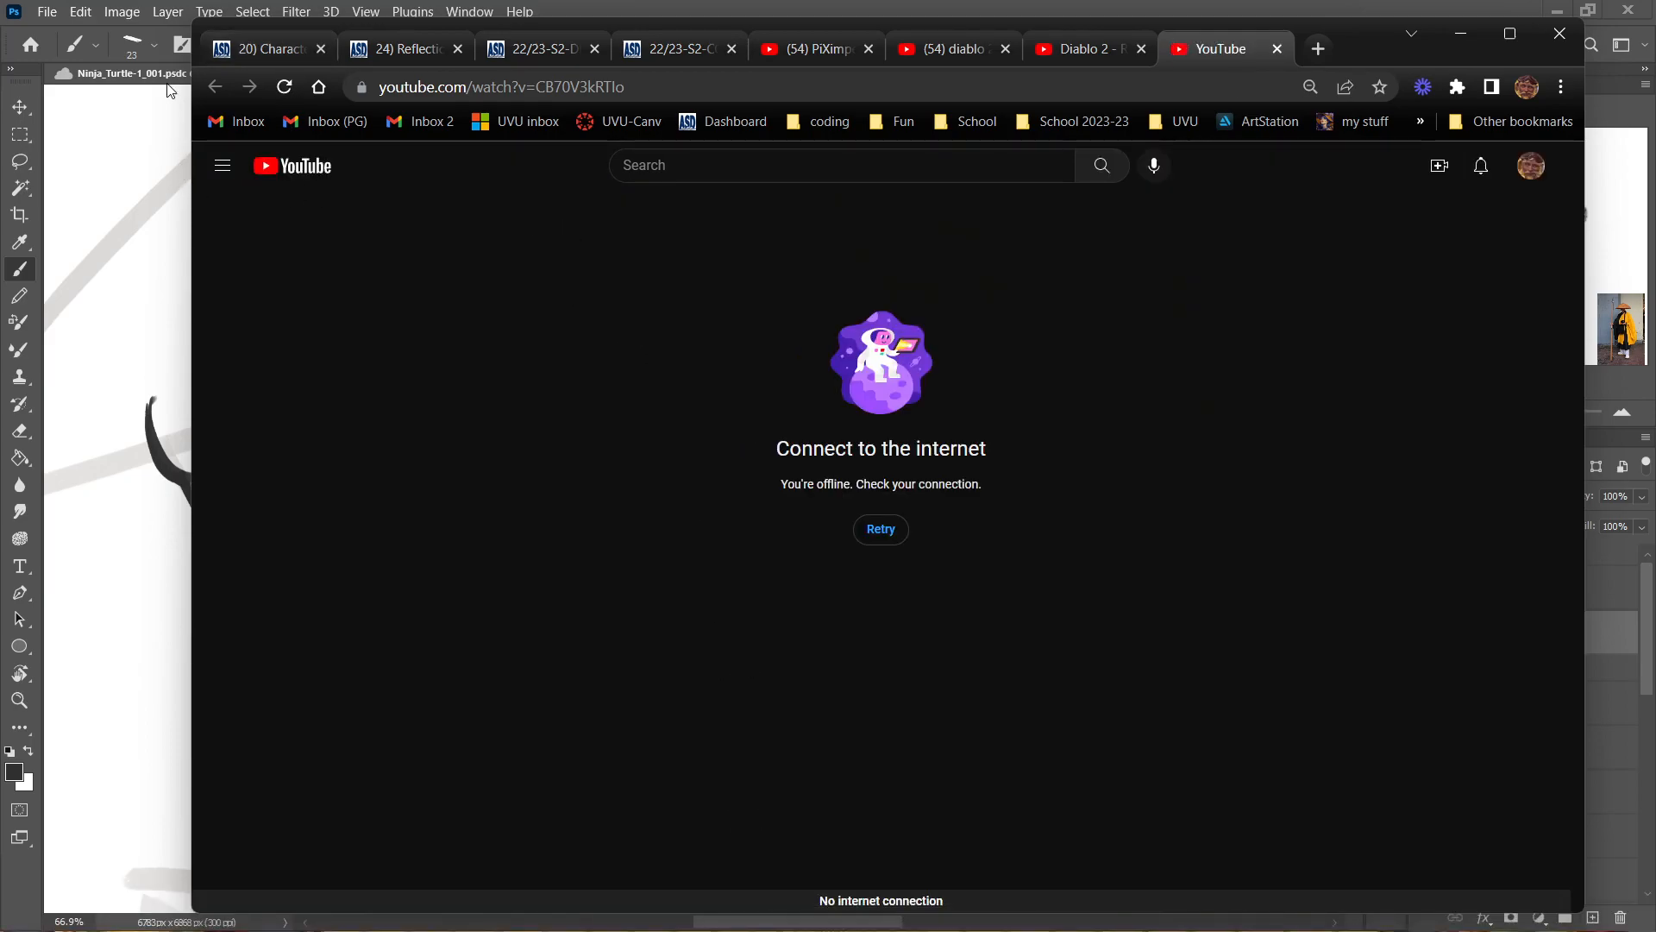
left_click(859, 8)
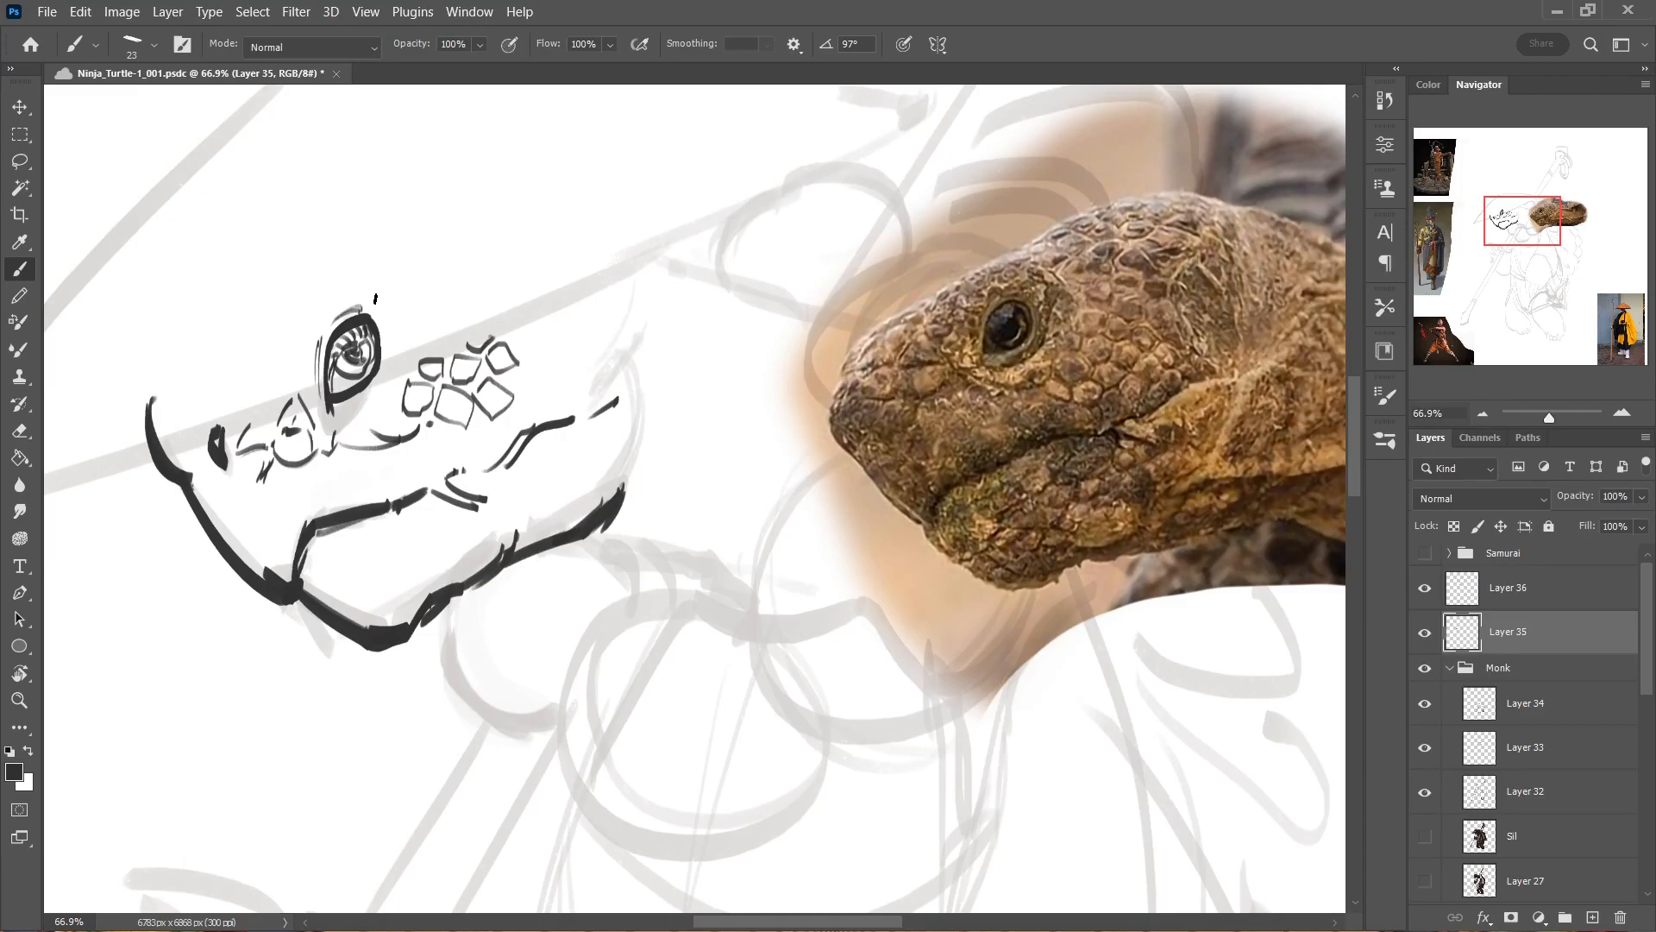
Ink short creases around the eye and additional scales behind it.
left_click_drag(374, 308, 385, 329)
left_click_drag(374, 390, 346, 418)
mouse_move(406, 358)
left_mouse_down()
mouse_move(393, 386)
mouse_move(390, 373)
left_mouse_up()
mouse_move(405, 314)
left_mouse_down()
mouse_move(394, 353)
mouse_move(394, 292)
mouse_move(439, 315)
mouse_move(425, 349)
mouse_move(430, 324)
mouse_move(456, 320)
mouse_move(451, 344)
mouse_move(423, 347)
mouse_move(508, 333)
left_mouse_up()
Activate Layer 36 and ink wrinkles on the snout and upper lip, plus bumpy scales along the lower jaw.
left_click(1493, 590)
mouse_move(417, 453)
left_mouse_down()
mouse_move(402, 499)
mouse_move(410, 463)
mouse_move(405, 490)
mouse_move(362, 483)
mouse_move(362, 510)
mouse_move(354, 492)
mouse_move(342, 516)
mouse_move(312, 489)
mouse_move(298, 536)
mouse_move(311, 513)
mouse_move(312, 552)
mouse_move(222, 474)
mouse_move(262, 511)
mouse_move(265, 493)
mouse_move(251, 482)
mouse_move(247, 526)
mouse_move(264, 489)
mouse_move(306, 469)
mouse_move(296, 501)
mouse_move(278, 496)
mouse_move(299, 528)
mouse_move(292, 566)
left_mouse_up()
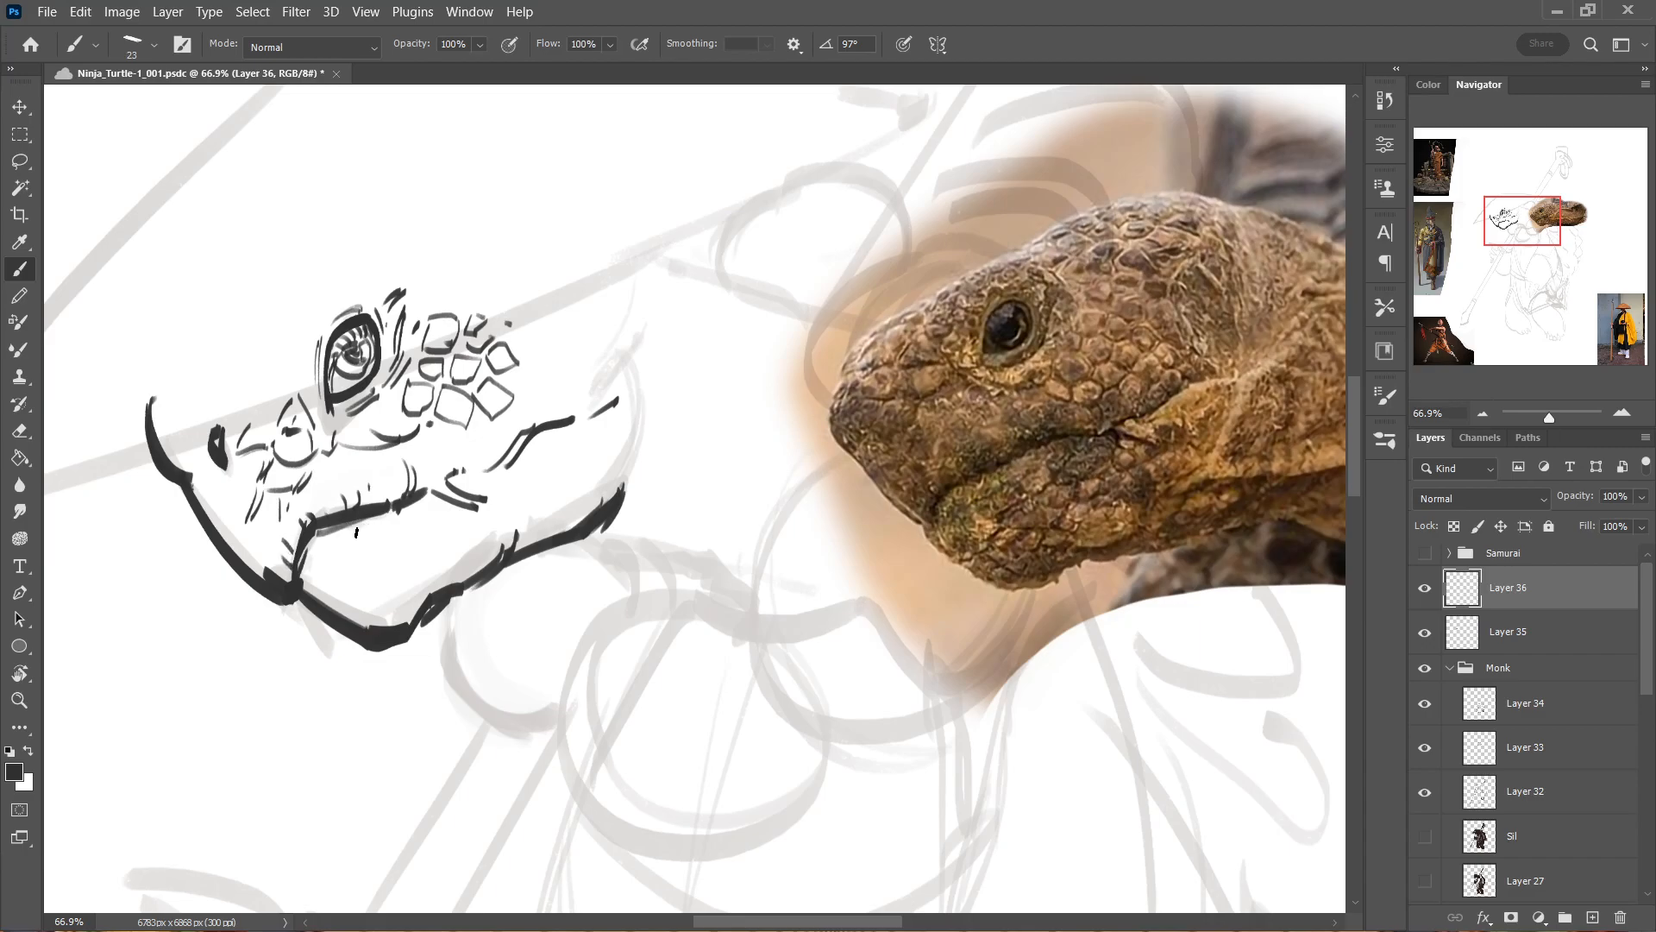
left_click_drag(401, 511, 404, 527)
mouse_move(421, 551)
left_mouse_down()
mouse_move(482, 565)
mouse_move(495, 528)
mouse_move(553, 508)
mouse_move(544, 527)
left_mouse_up()
mouse_move(567, 501)
left_mouse_down()
mouse_move(593, 480)
mouse_move(552, 482)
mouse_move(612, 465)
mouse_move(599, 451)
mouse_move(598, 492)
left_mouse_up()
left_click(586, 491)
left_click_drag(630, 410, 645, 457)
mouse_move(642, 445)
left_mouse_down()
mouse_move(622, 463)
mouse_move(639, 447)
left_mouse_up()
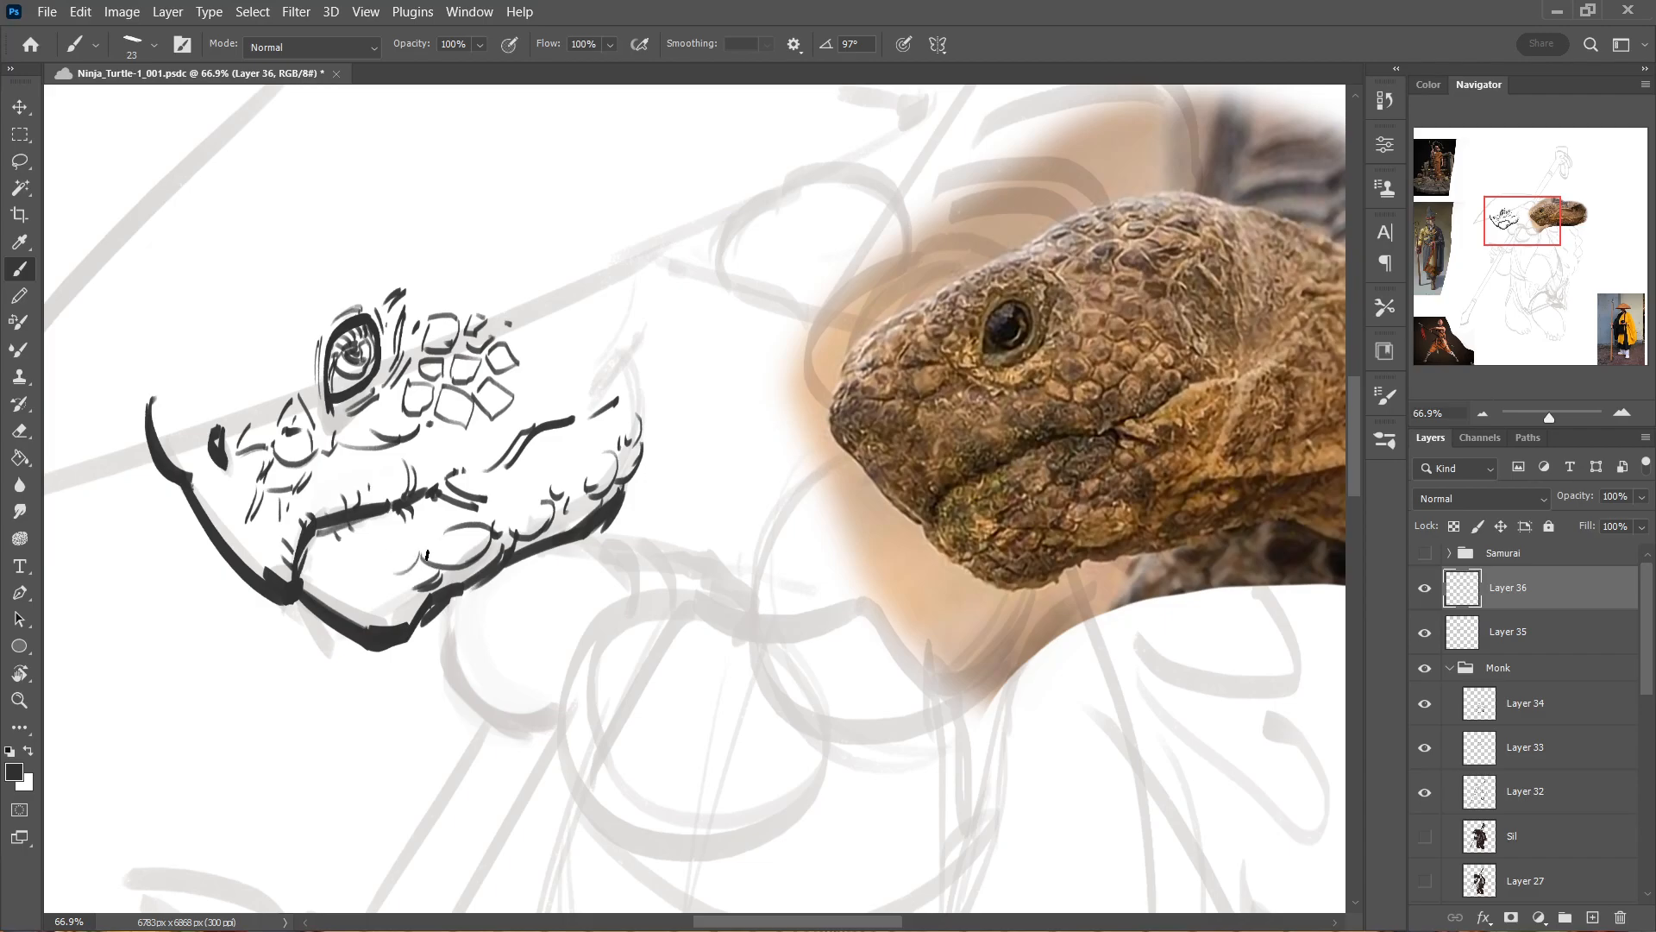
Ink curved scale texture and short shading strokes across the turtle's chin on Layer 36.
left_click_drag(395, 549, 447, 523)
left_click_drag(398, 587, 363, 591)
left_click(433, 594, "ctrl")
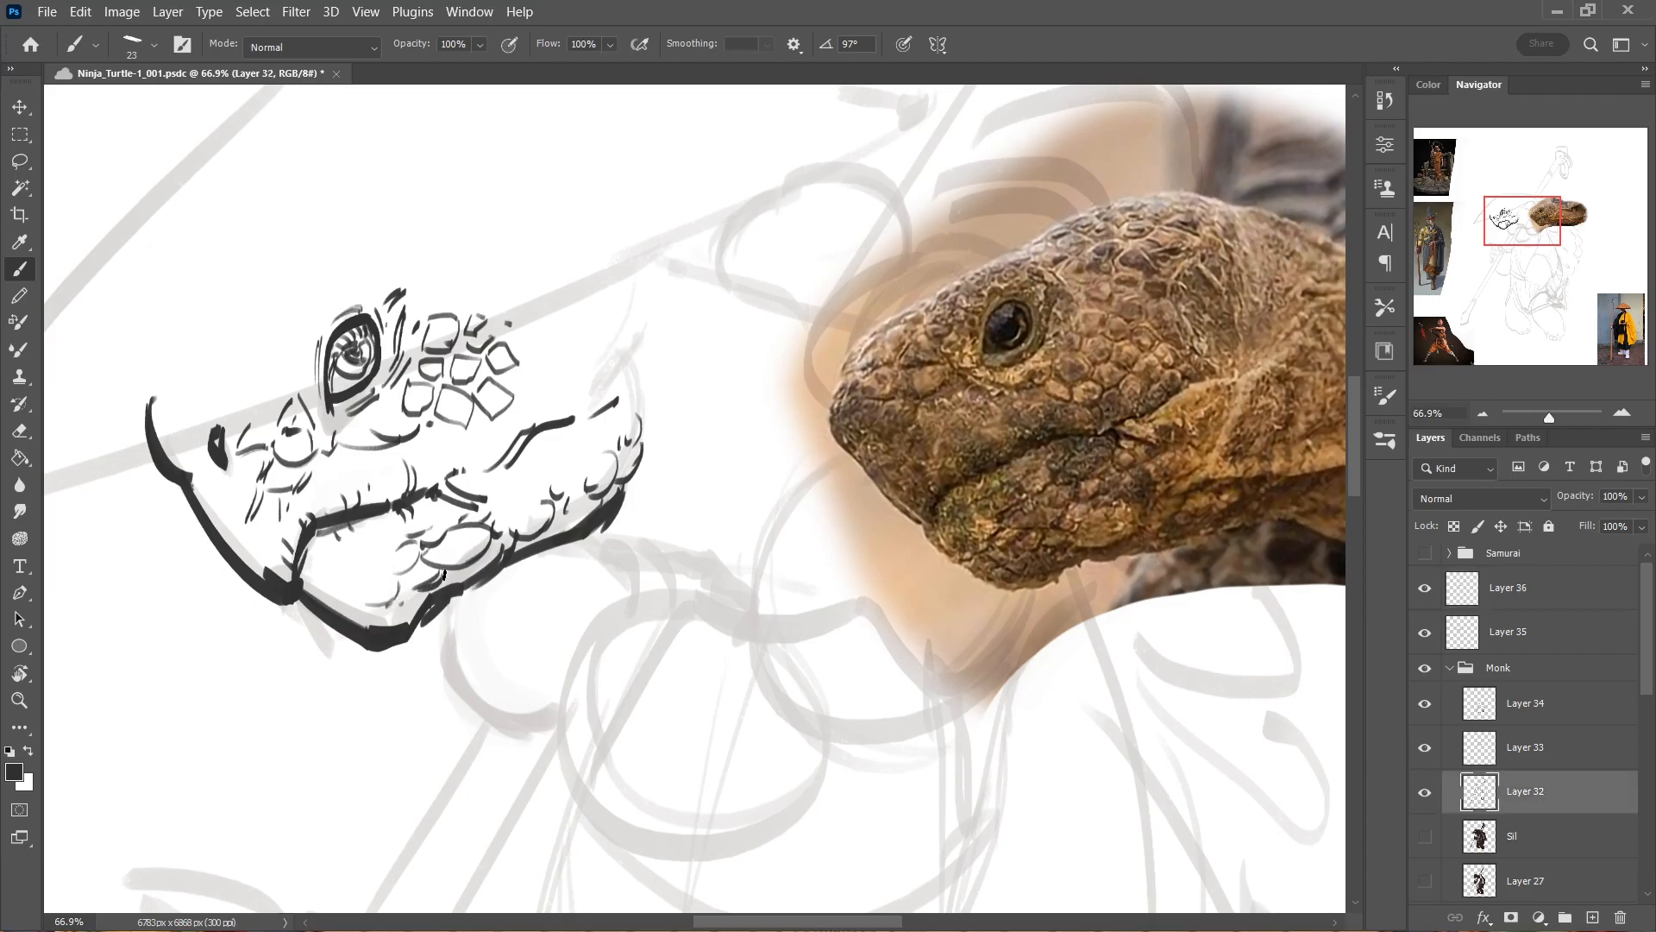
left_click(443, 557, "ctrl")
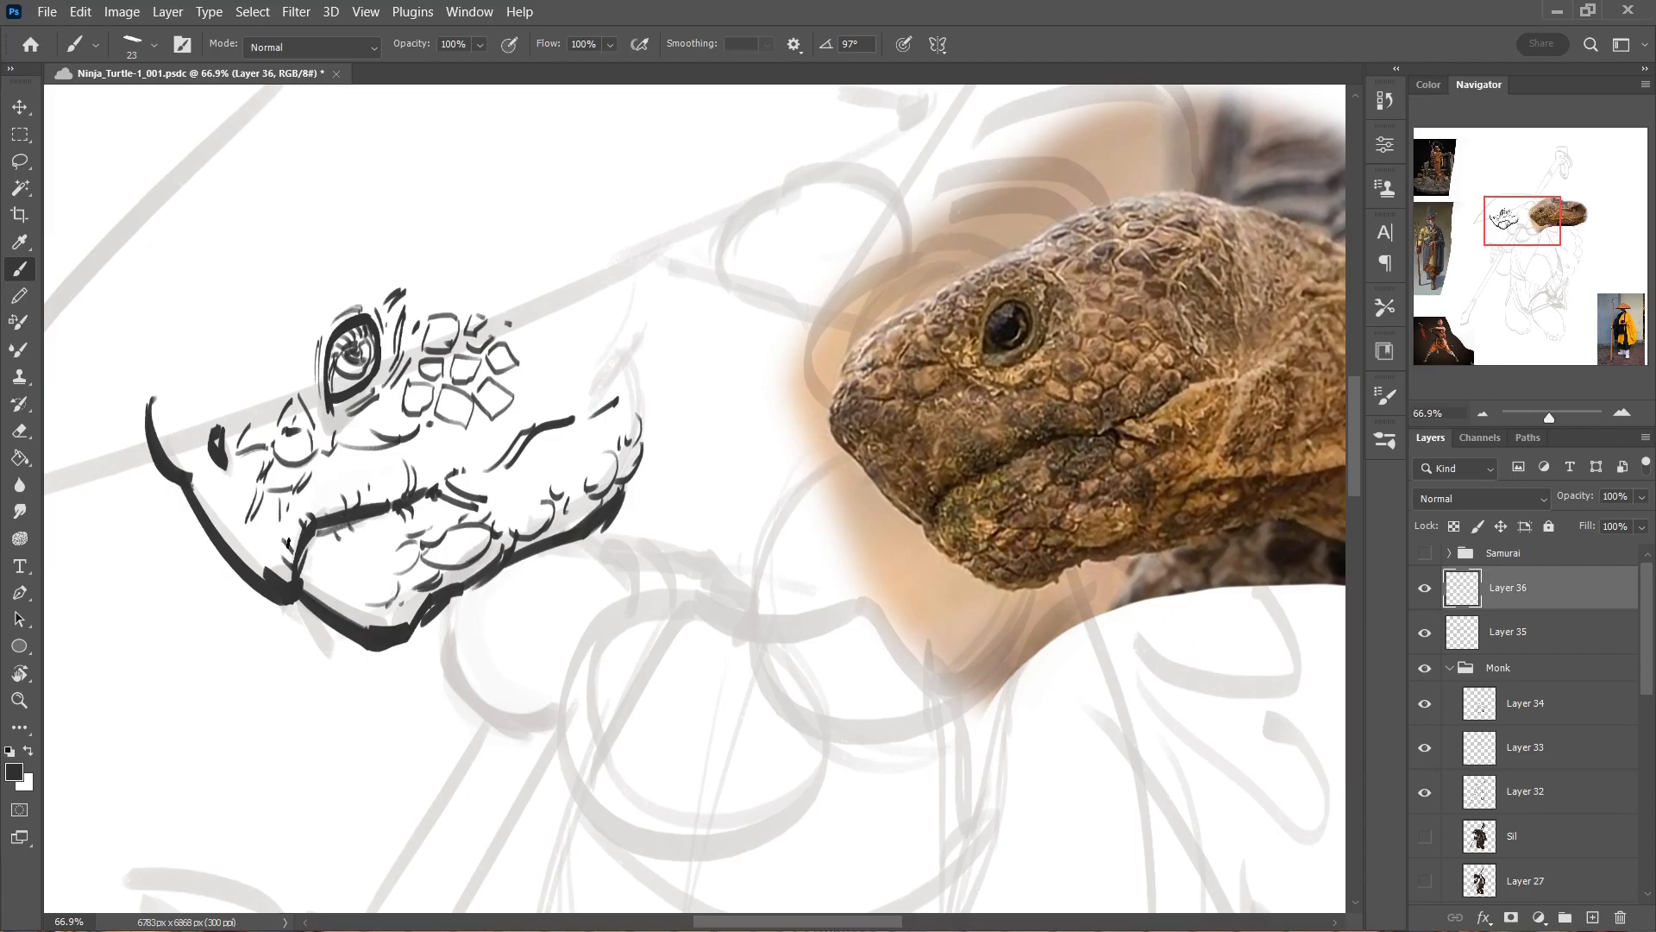
mouse_move(348, 548)
left_mouse_down()
mouse_move(331, 552)
mouse_move(359, 563)
mouse_move(386, 537)
left_mouse_up()
mouse_move(340, 596)
left_mouse_down()
mouse_move(360, 587)
mouse_move(345, 568)
mouse_move(326, 604)
mouse_move(345, 614)
mouse_move(380, 621)
mouse_move(423, 595)
left_mouse_up()
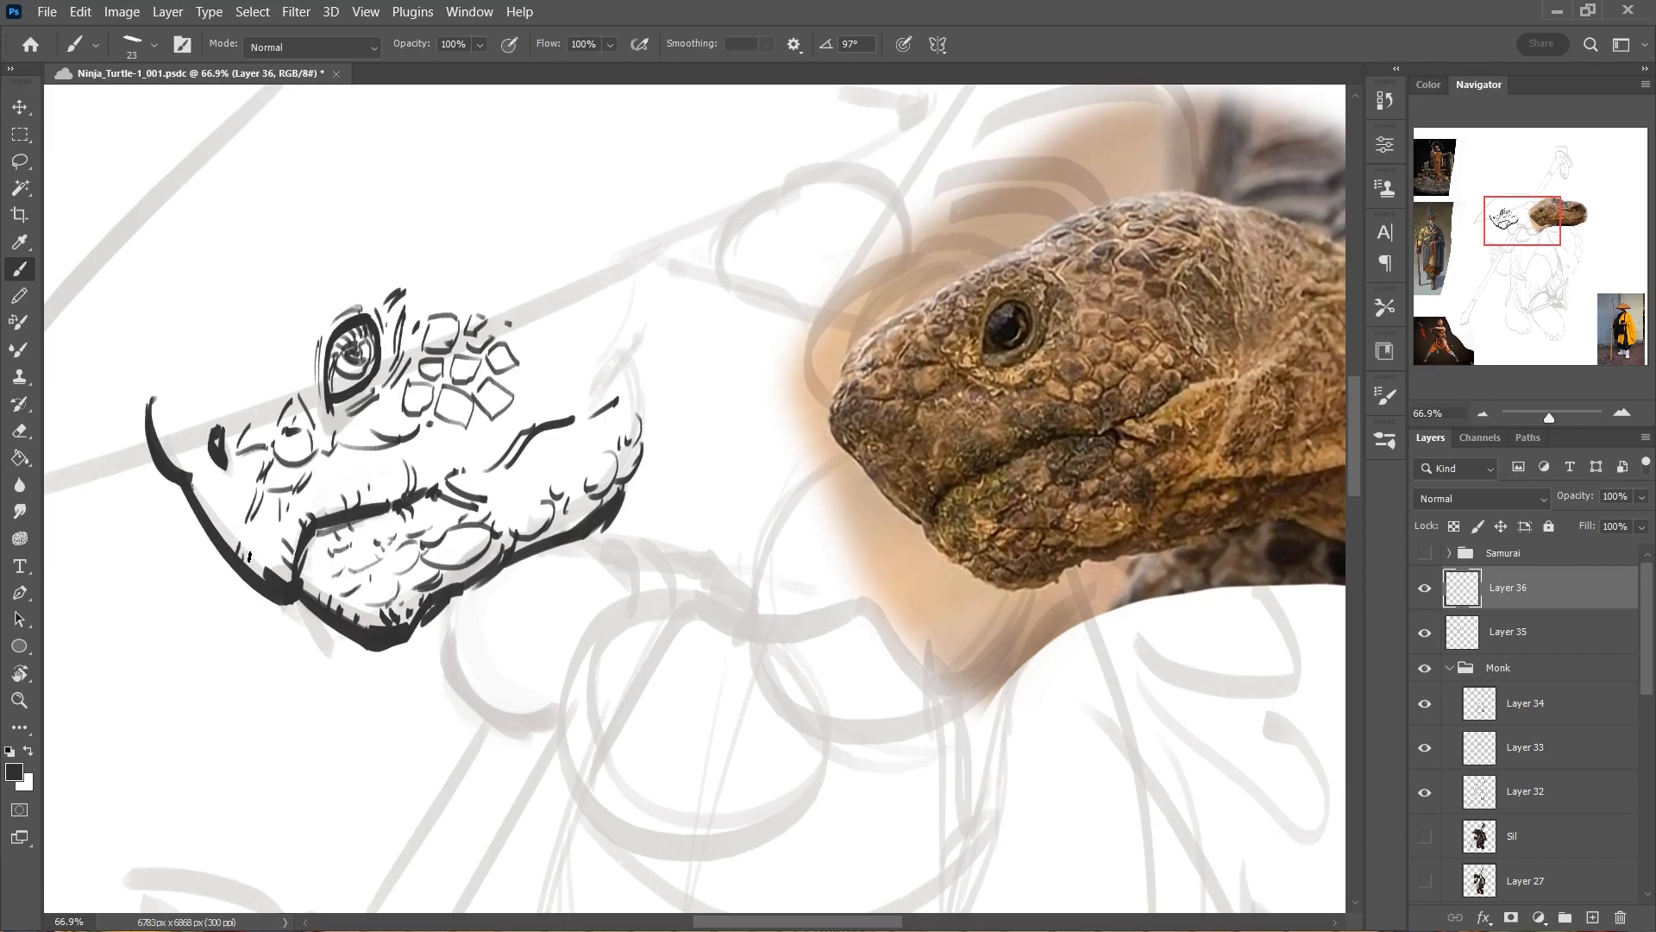
Ink short texture marks along the front edge of the beak and around the nostril.
left_click_drag(248, 553, 263, 567)
left_click_drag(236, 533, 250, 546)
left_click_drag(173, 449, 195, 469)
left_click_drag(216, 479, 230, 497)
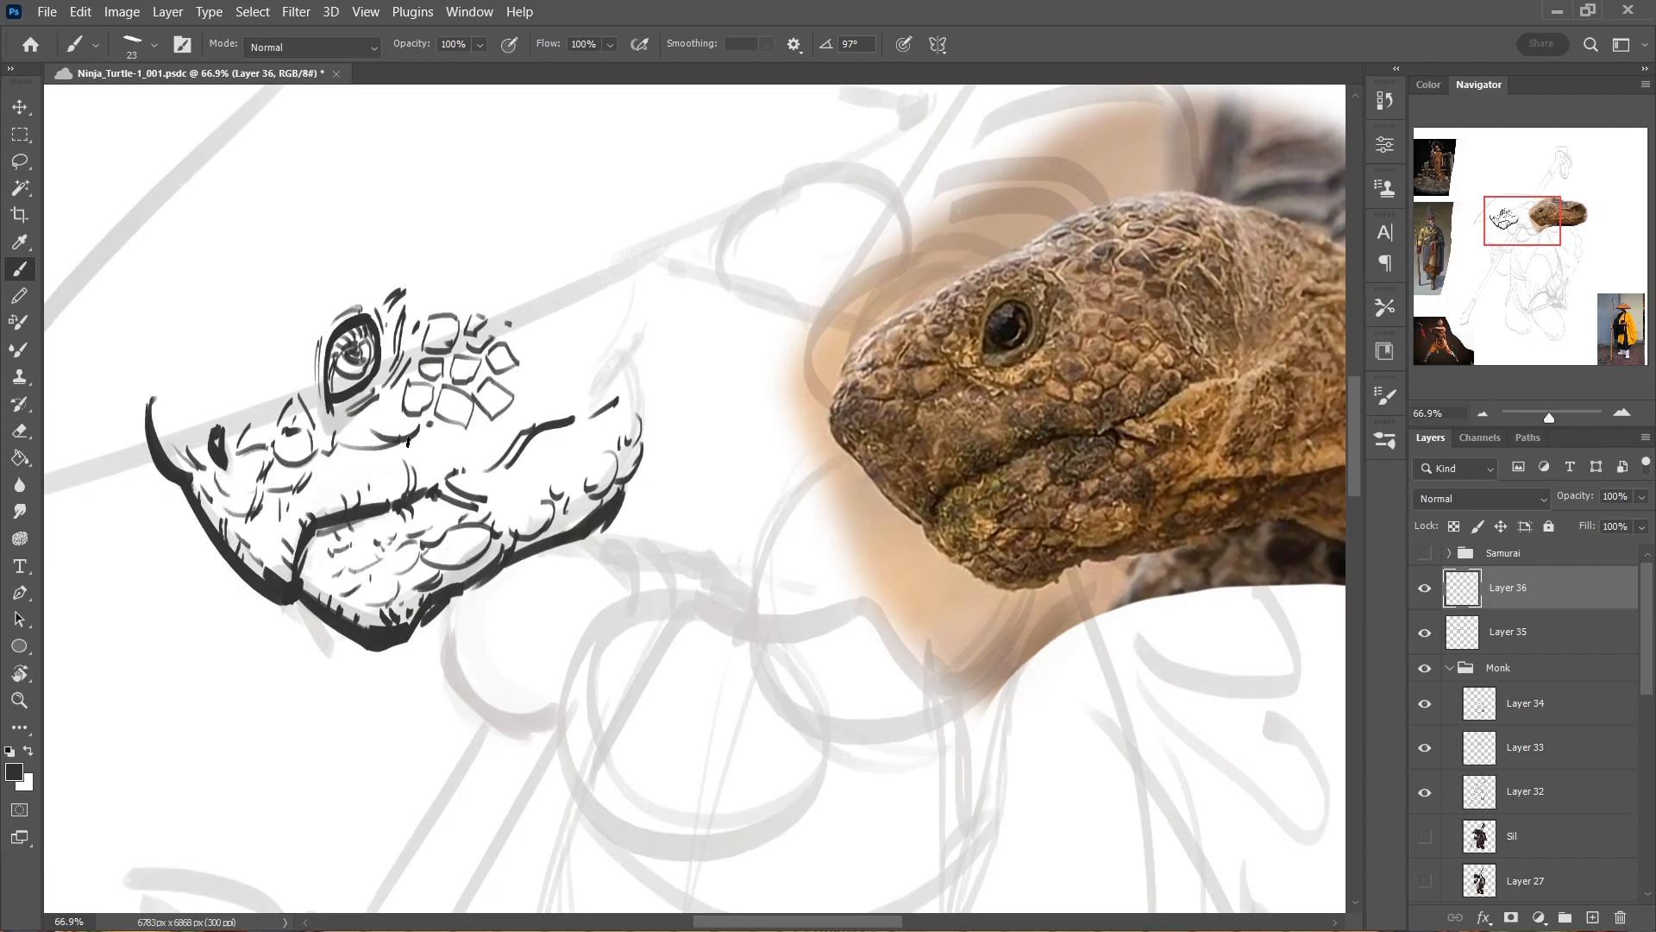
Ink folds at the back of the mouth line and more scales on the cheek up to the hat brim.
left_click_drag(503, 445, 570, 390)
mouse_move(595, 368)
left_mouse_down()
mouse_move(428, 374)
mouse_move(446, 378)
mouse_move(460, 341)
mouse_move(427, 323)
mouse_move(496, 313)
mouse_move(513, 349)
mouse_move(493, 348)
left_mouse_up()
key("ctrl+z")
key("ctrl+z")
left_click_drag(537, 285, 541, 310)
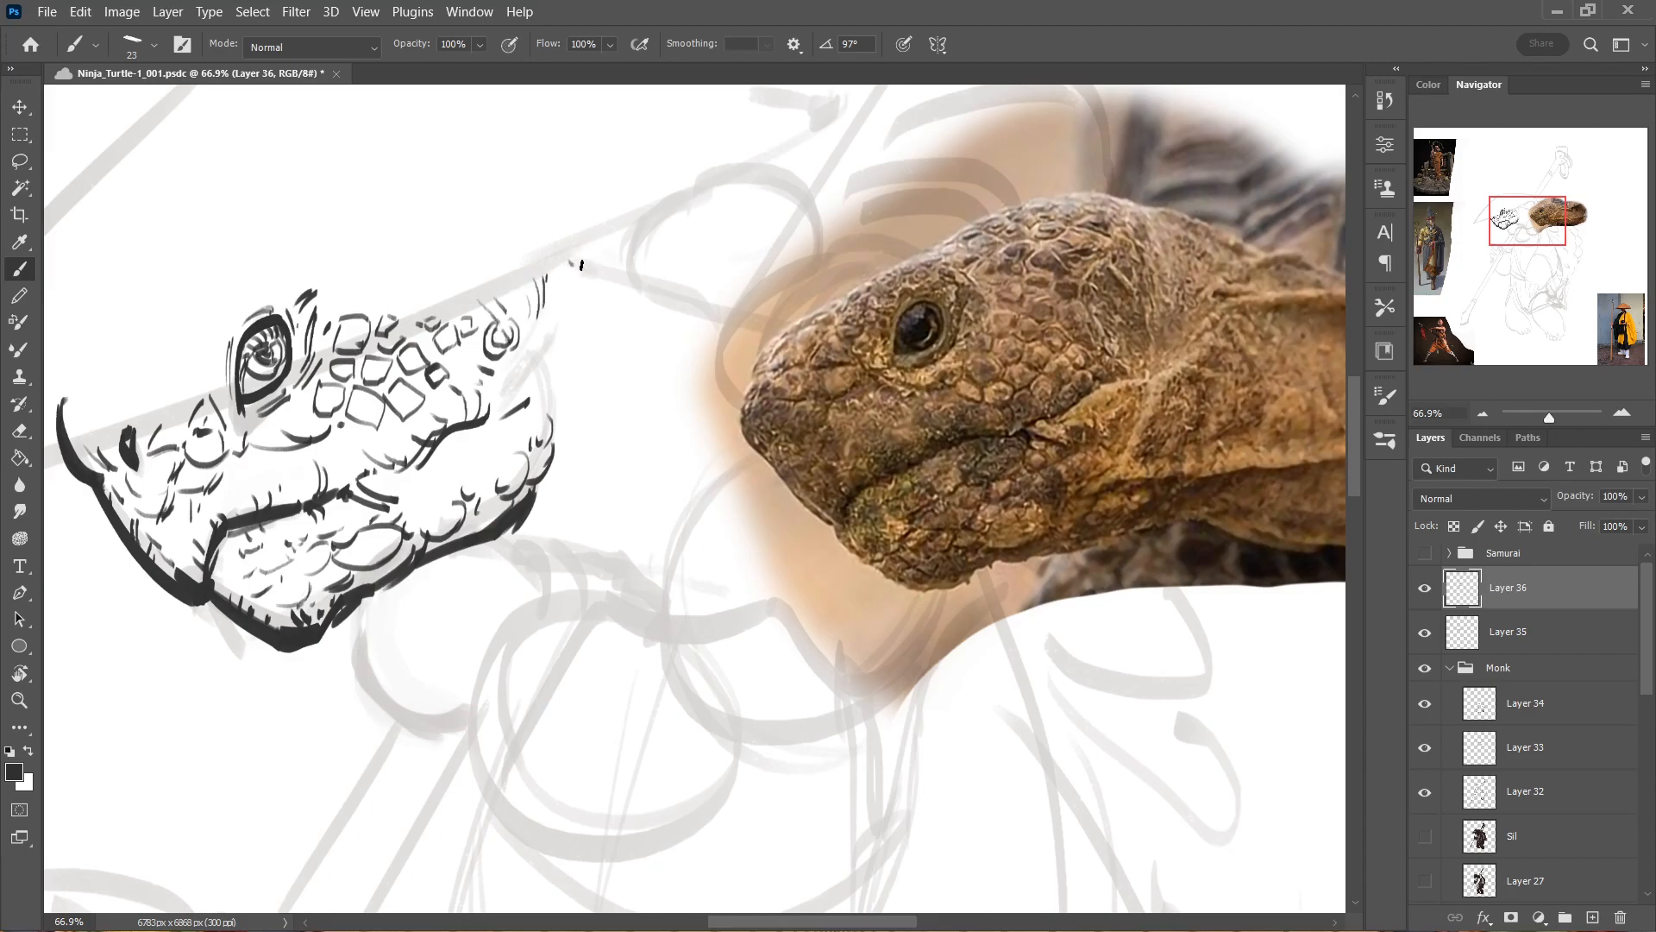
Mark the back corner of the head and ink the neck fold curving back from the jaw.
mouse_move(572, 255)
left_mouse_down()
mouse_move(593, 272)
mouse_move(552, 257)
left_mouse_up()
mouse_move(493, 306)
left_mouse_down()
mouse_move(513, 348)
mouse_move(511, 323)
mouse_move(463, 328)
mouse_move(520, 299)
left_mouse_up()
key("ctrl+z")
mouse_move(501, 383)
left_mouse_down()
mouse_move(495, 405)
mouse_move(531, 393)
mouse_move(559, 420)
mouse_move(623, 403)
left_mouse_up()
key("ctrl+z")
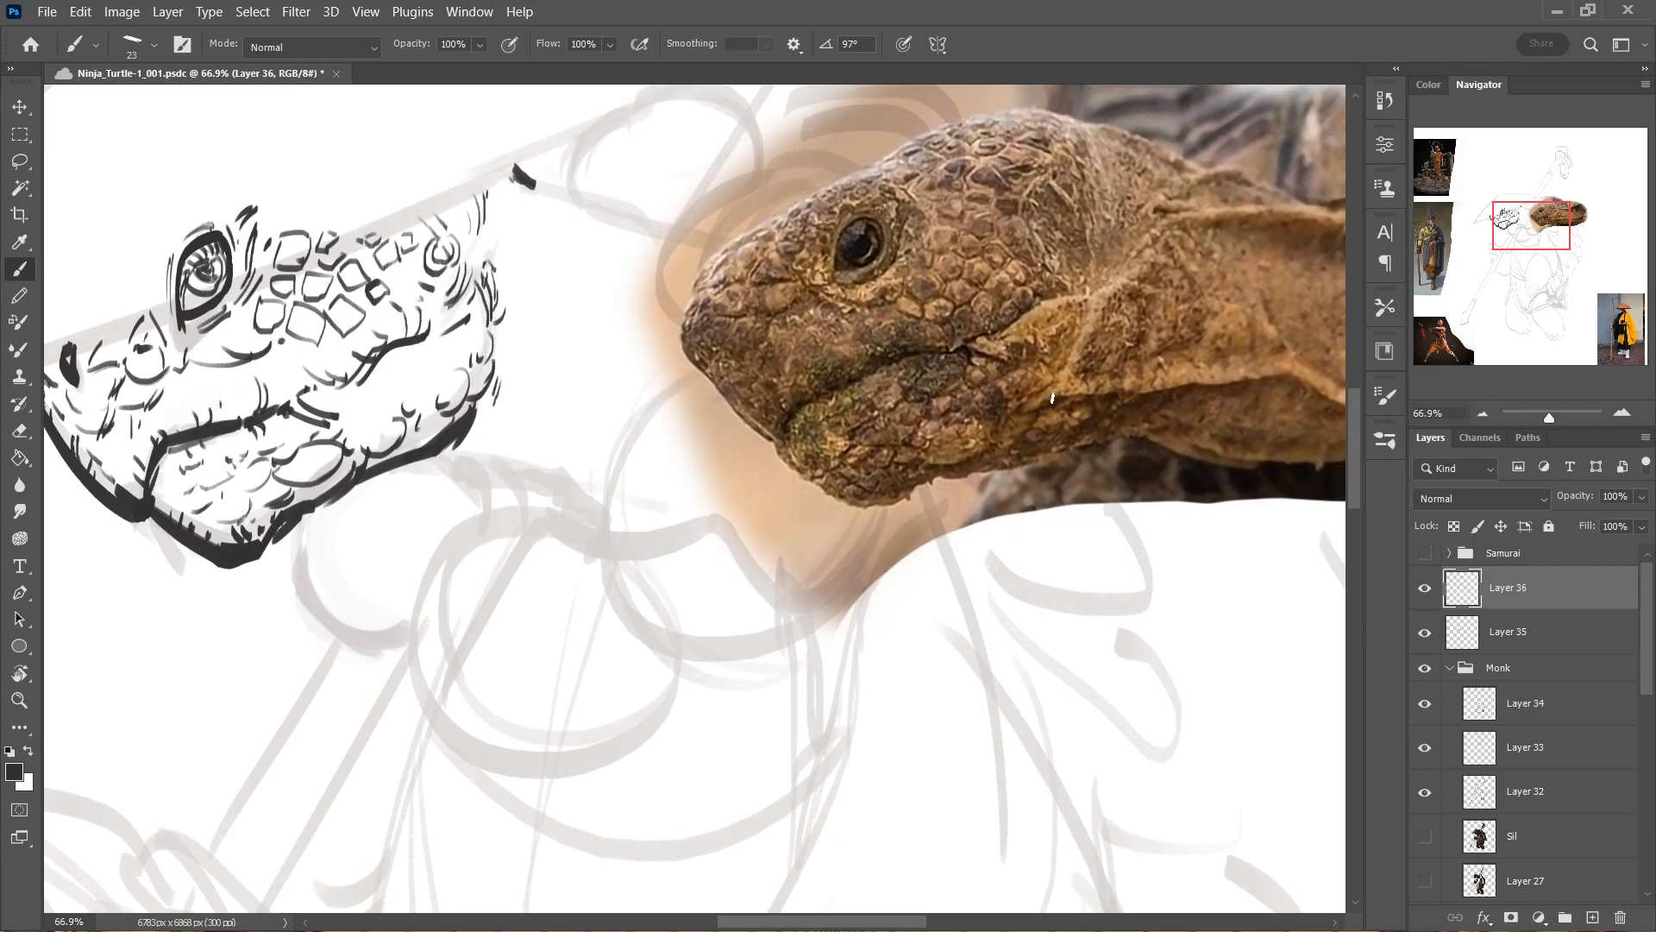
mouse_move(402, 401)
left_mouse_down()
mouse_move(498, 379)
mouse_move(636, 438)
left_mouse_up()
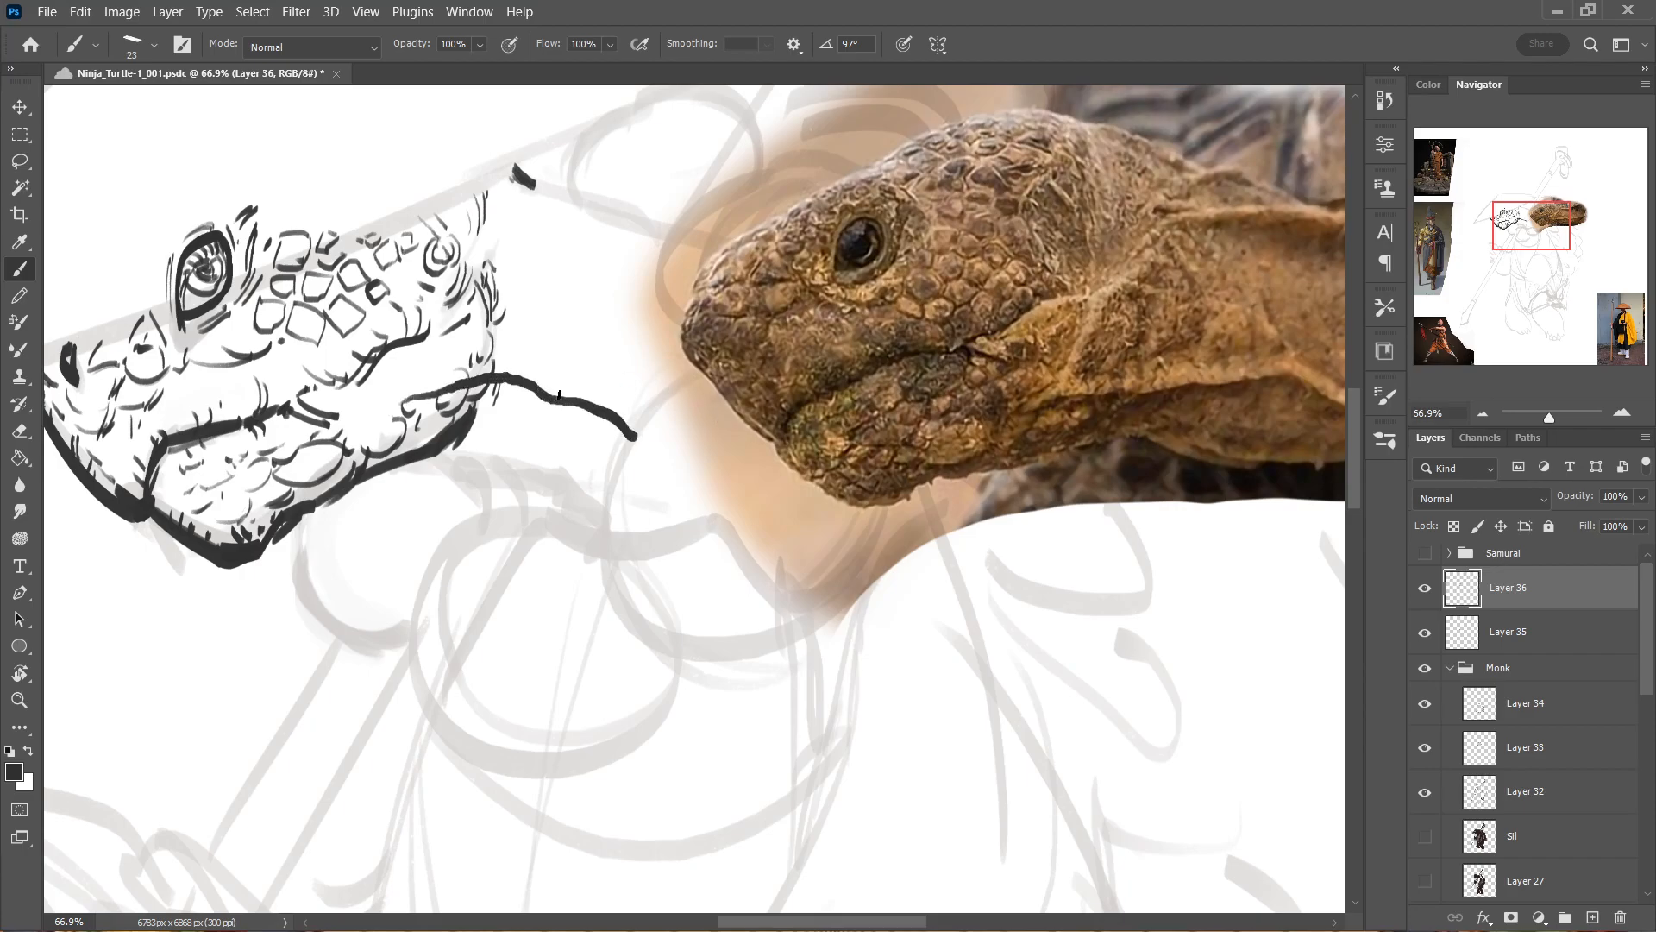
left_click_drag(470, 398, 519, 383)
Ink the lower contour of the throat behind the jaw and clean up its strokes with the eraser.
mouse_move(422, 453)
left_mouse_down()
mouse_move(566, 488)
mouse_move(547, 476)
mouse_move(608, 516)
mouse_move(591, 521)
mouse_move(640, 511)
mouse_move(633, 551)
left_mouse_up()
key("e")
mouse_move(649, 378)
left_mouse_down()
mouse_move(616, 550)
mouse_move(566, 556)
left_mouse_up()
left_click_drag(540, 466, 404, 461)
left_click_drag(404, 448, 425, 440)
left_click_drag(677, 470, 893, 385)
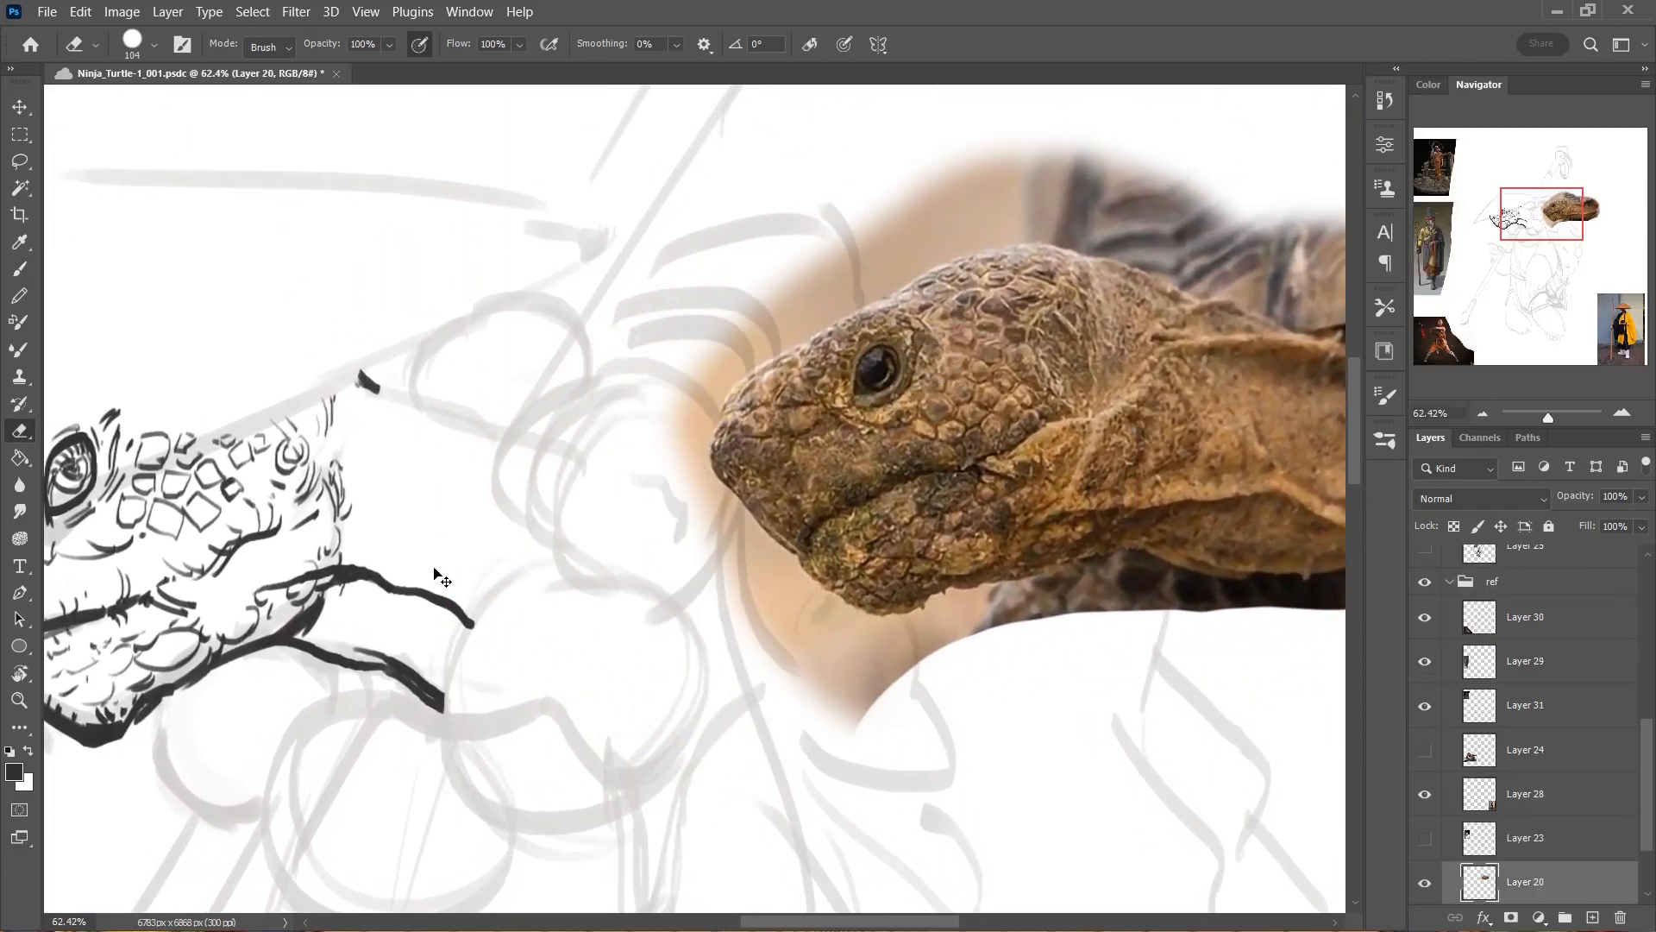
Reactivate Layer 36 and ink the ridge behind the cheek with short hatch strokes along it.
left_click(378, 578, "ctrl")
key("b")
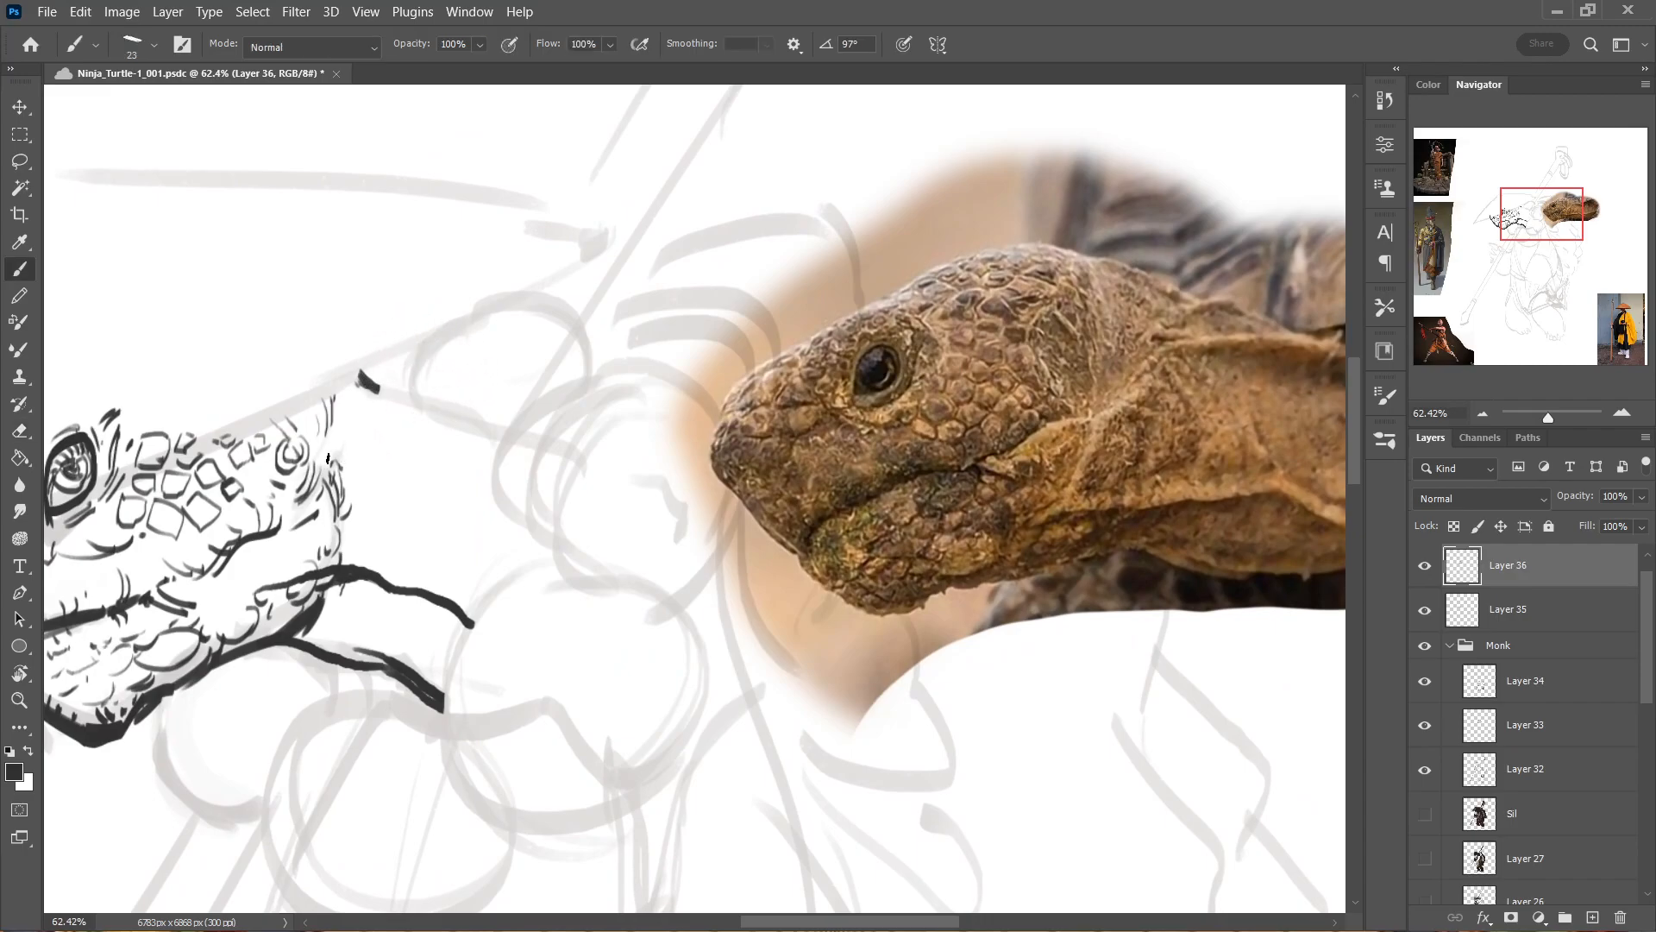
mouse_move(345, 476)
left_mouse_down()
mouse_move(430, 419)
mouse_move(551, 421)
left_mouse_up()
mouse_move(416, 453)
left_mouse_down()
mouse_move(500, 436)
mouse_move(450, 449)
mouse_move(476, 437)
mouse_move(485, 472)
mouse_move(498, 444)
mouse_move(500, 476)
mouse_move(512, 457)
left_mouse_up()
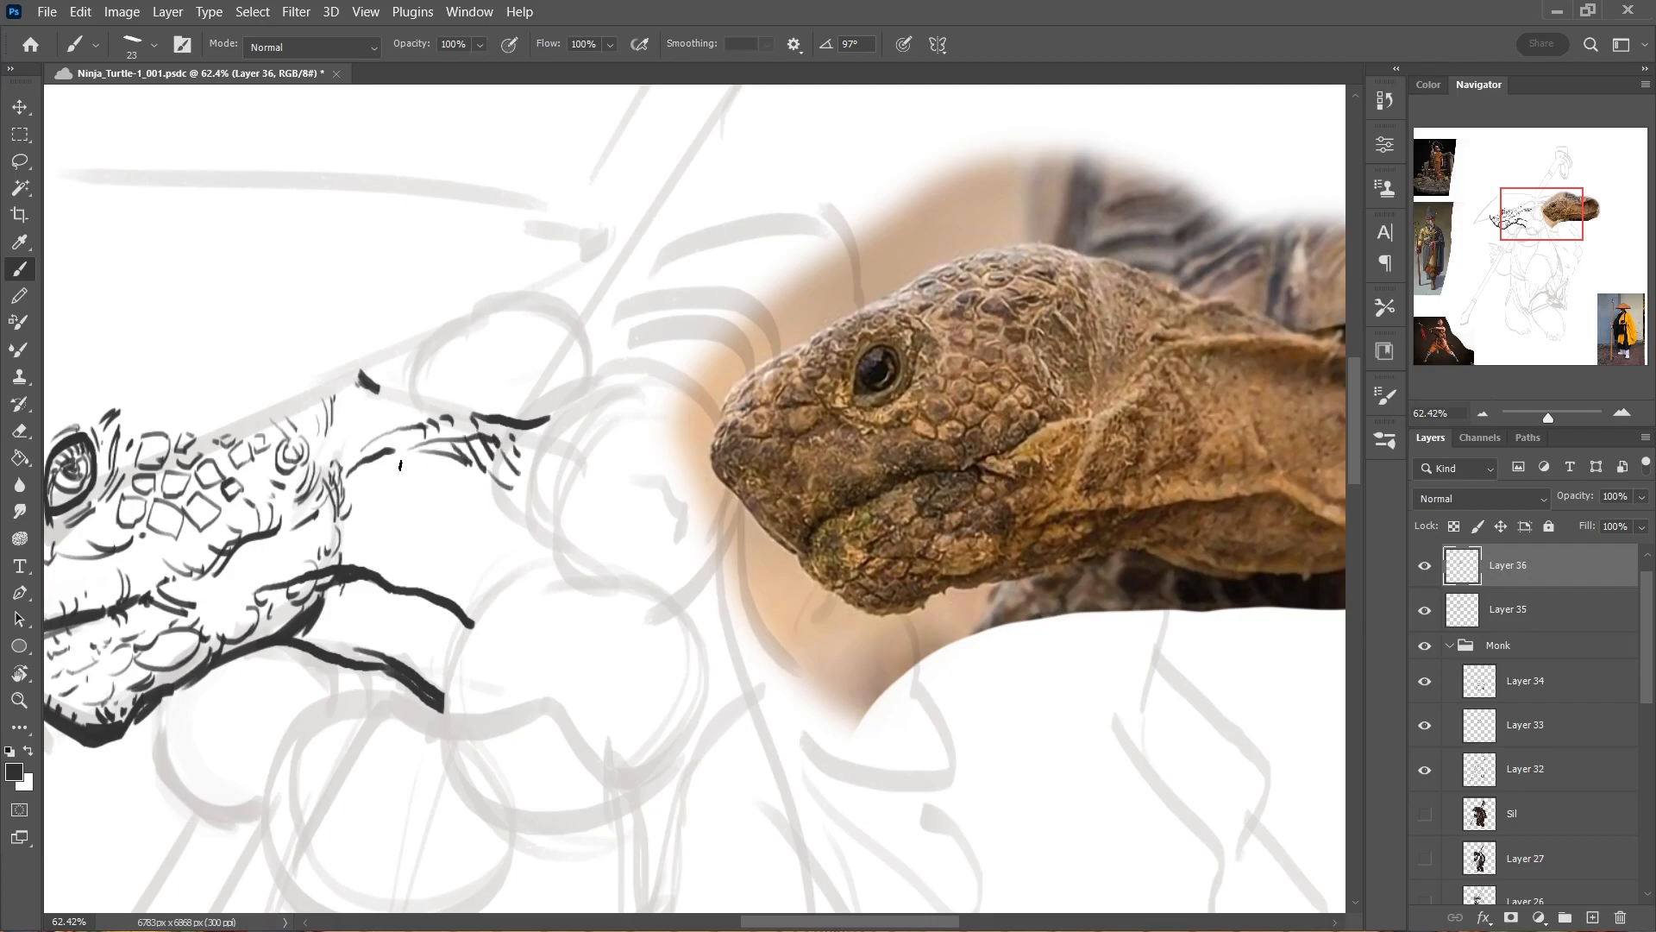
Ink long curved skin folds and short wrinkle strokes down the side of the neck.
left_click_drag(391, 465, 440, 595)
left_click_drag(437, 496, 484, 609)
left_click_drag(495, 539, 485, 592)
left_click_drag(432, 457, 491, 574)
mouse_move(476, 488)
left_mouse_down()
mouse_move(500, 576)
mouse_move(538, 544)
left_mouse_up()
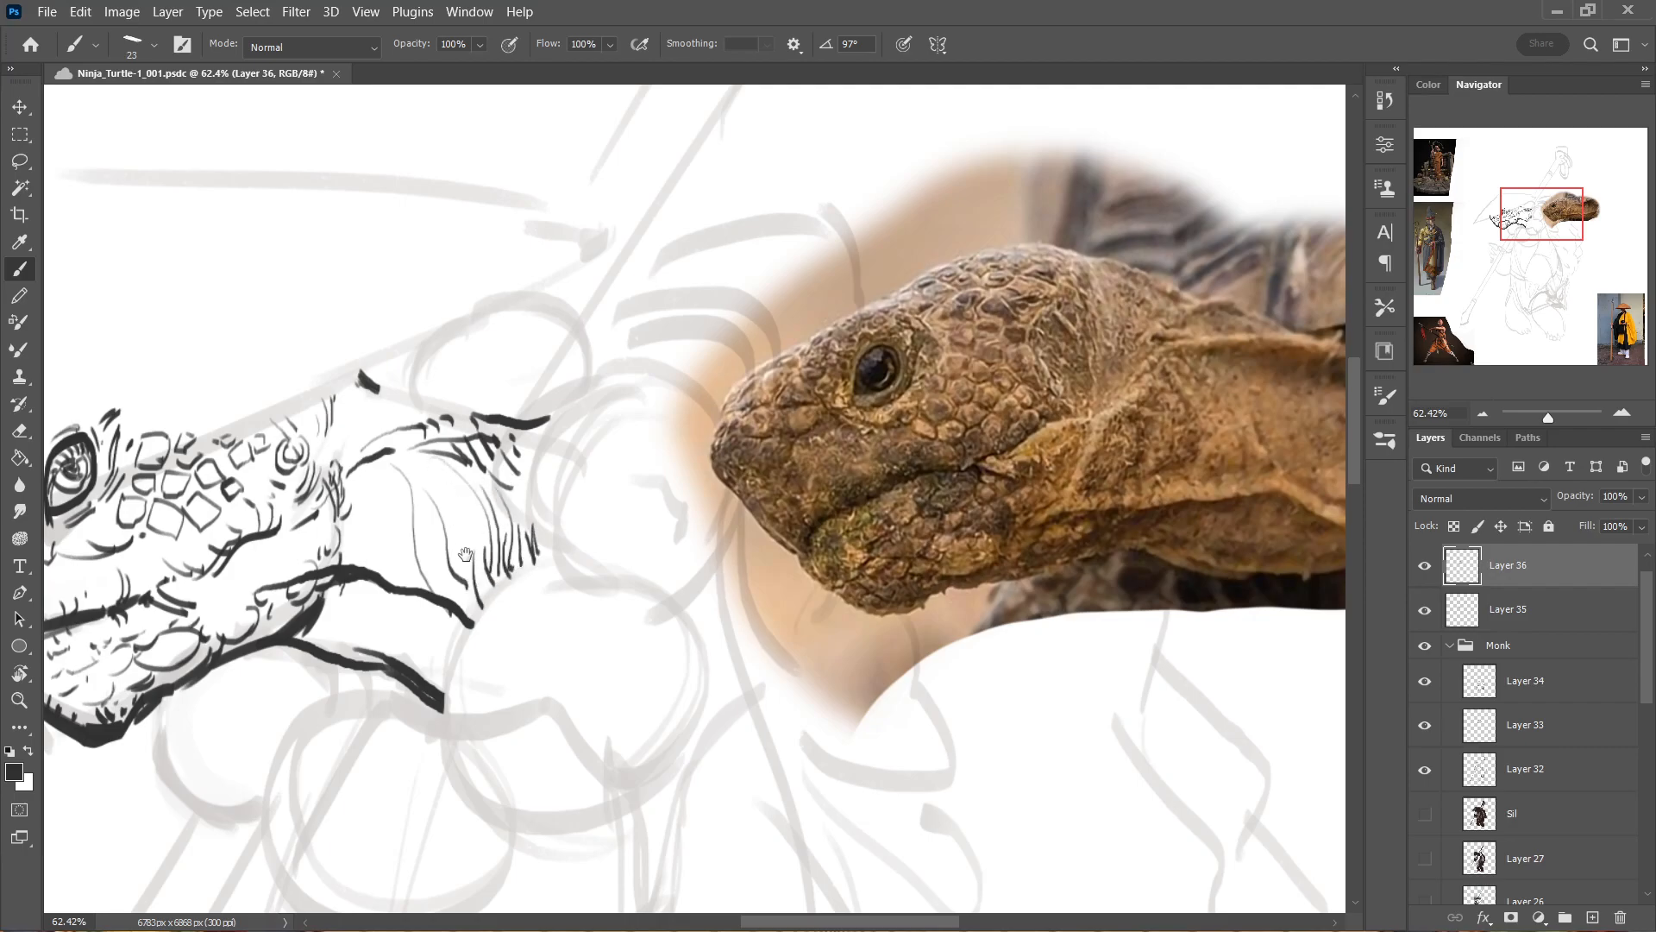
left_click_drag(387, 544, 420, 533)
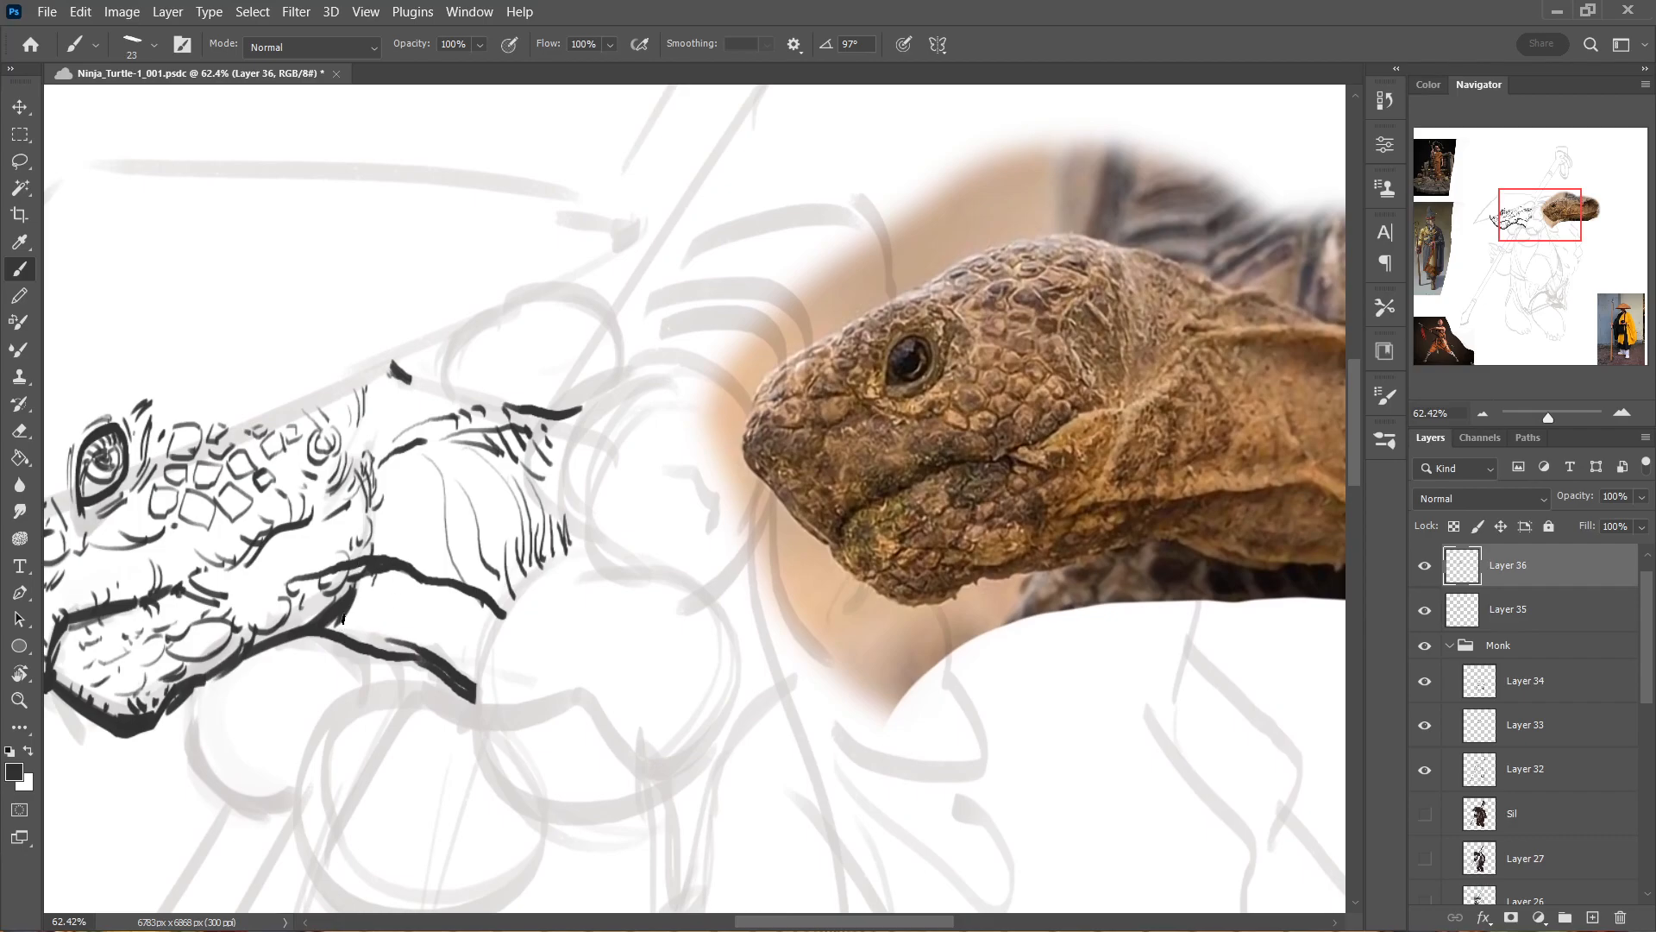
Hatch the shaded folds on the underside of the neck between the jaw fold and the throat line.
mouse_move(346, 578)
left_mouse_down()
mouse_move(432, 604)
mouse_move(354, 631)
left_mouse_up()
key("ctrl+z")
mouse_move(354, 630)
left_mouse_down()
mouse_move(381, 577)
mouse_move(362, 619)
mouse_move(414, 582)
mouse_move(341, 626)
mouse_move(368, 594)
mouse_move(355, 600)
mouse_move(353, 621)
mouse_move(419, 583)
left_mouse_up()
mouse_move(375, 637)
left_mouse_down()
mouse_move(412, 597)
mouse_move(425, 618)
left_mouse_up()
mouse_move(410, 649)
left_mouse_down()
mouse_move(444, 625)
mouse_move(438, 586)
left_mouse_up()
left_click_drag(380, 630, 437, 592)
left_click_drag(406, 613, 430, 595)
left_click_drag(431, 647, 441, 640)
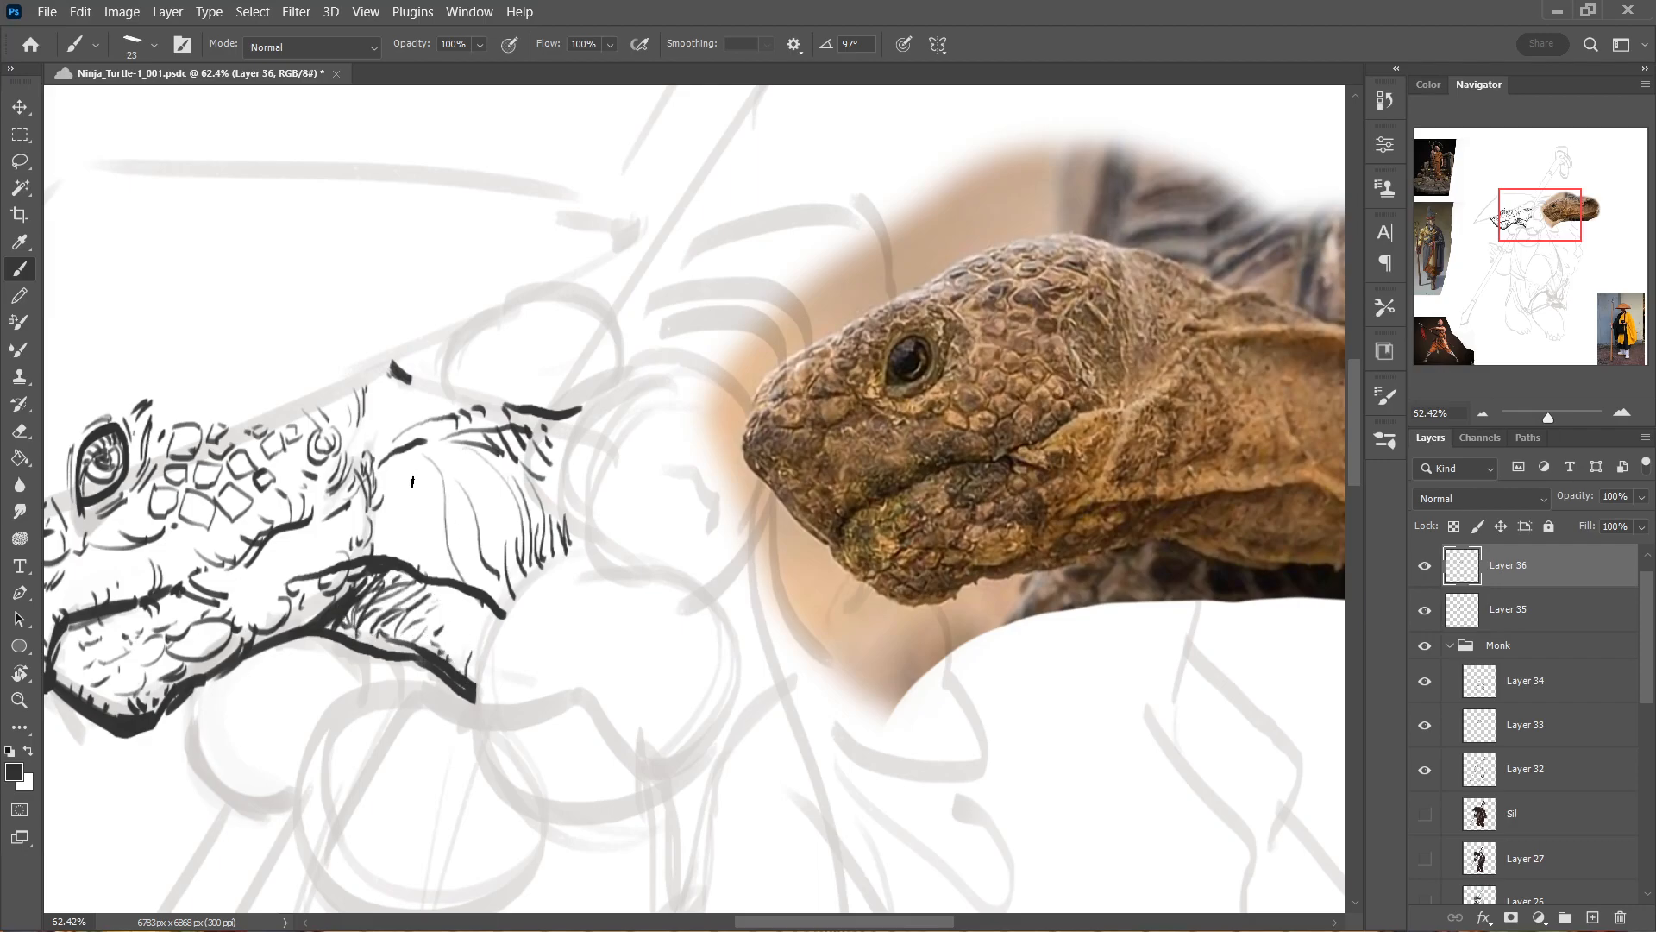
Add wrinkles behind the cheek and ink the upper neck contour from the head's back corner to the ridge tip.
mouse_move(389, 491)
left_mouse_down()
mouse_move(392, 535)
mouse_move(431, 544)
left_mouse_up()
left_click_drag(380, 418, 389, 435)
mouse_move(395, 415)
left_mouse_down()
mouse_move(386, 429)
mouse_move(387, 395)
mouse_move(433, 391)
mouse_move(521, 412)
left_mouse_up()
left_click_drag(381, 366, 394, 372)
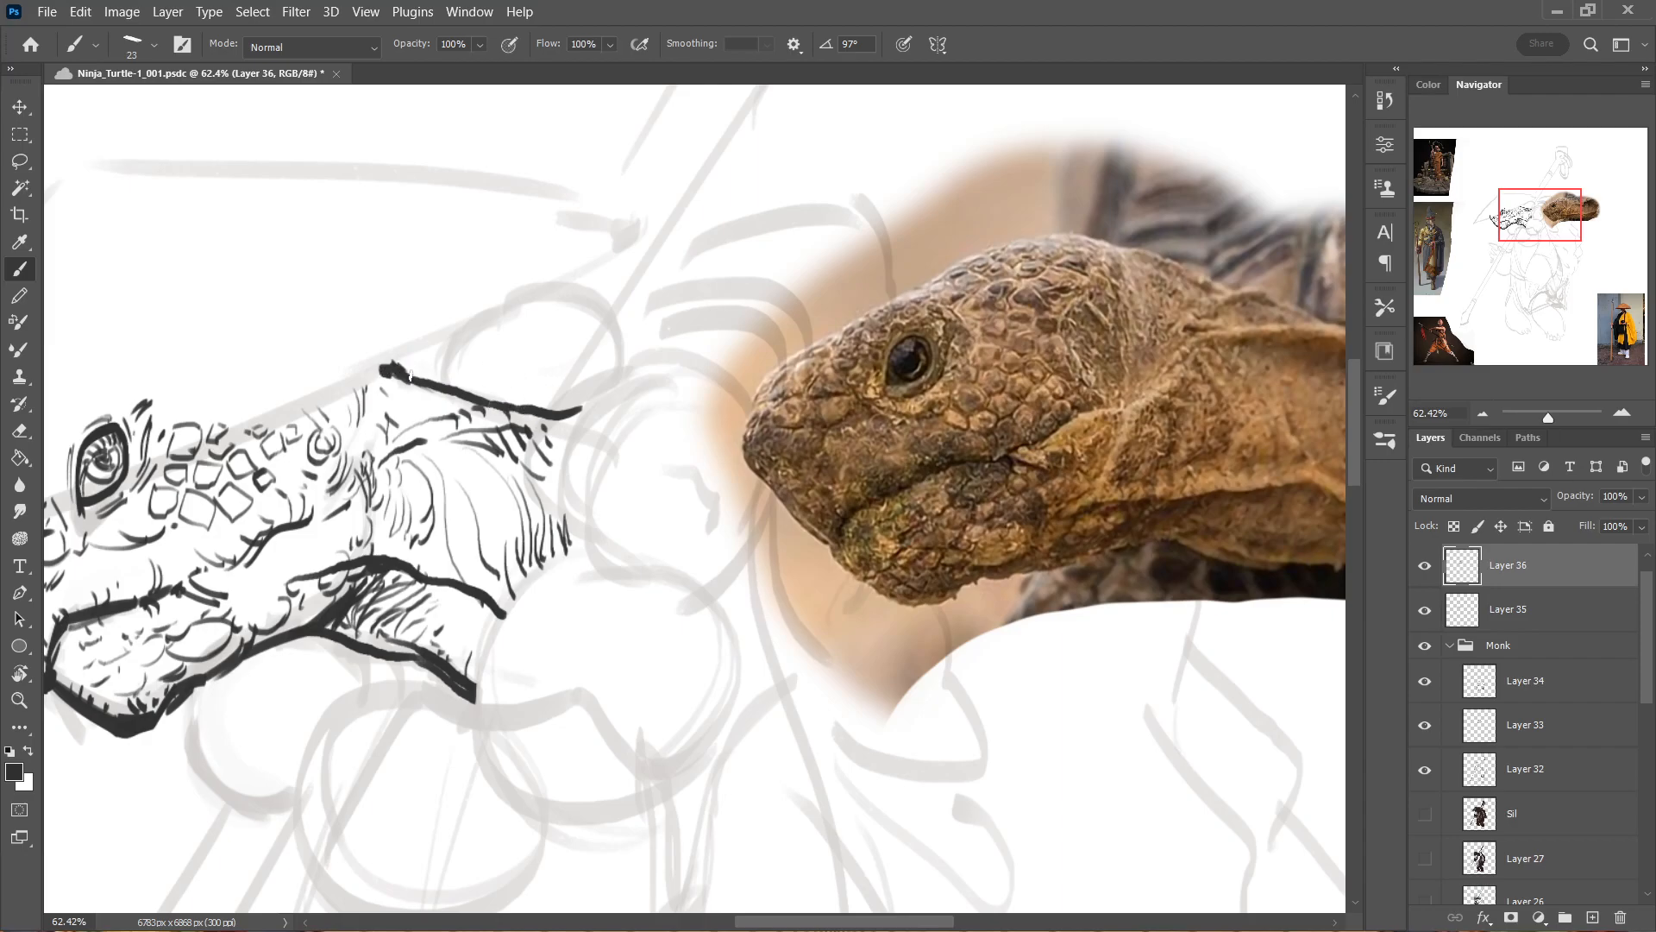
Create a new layer above Layer 36 and try a broad 288 px dark brush over the head.
scroll(468, 379, "down", 2)
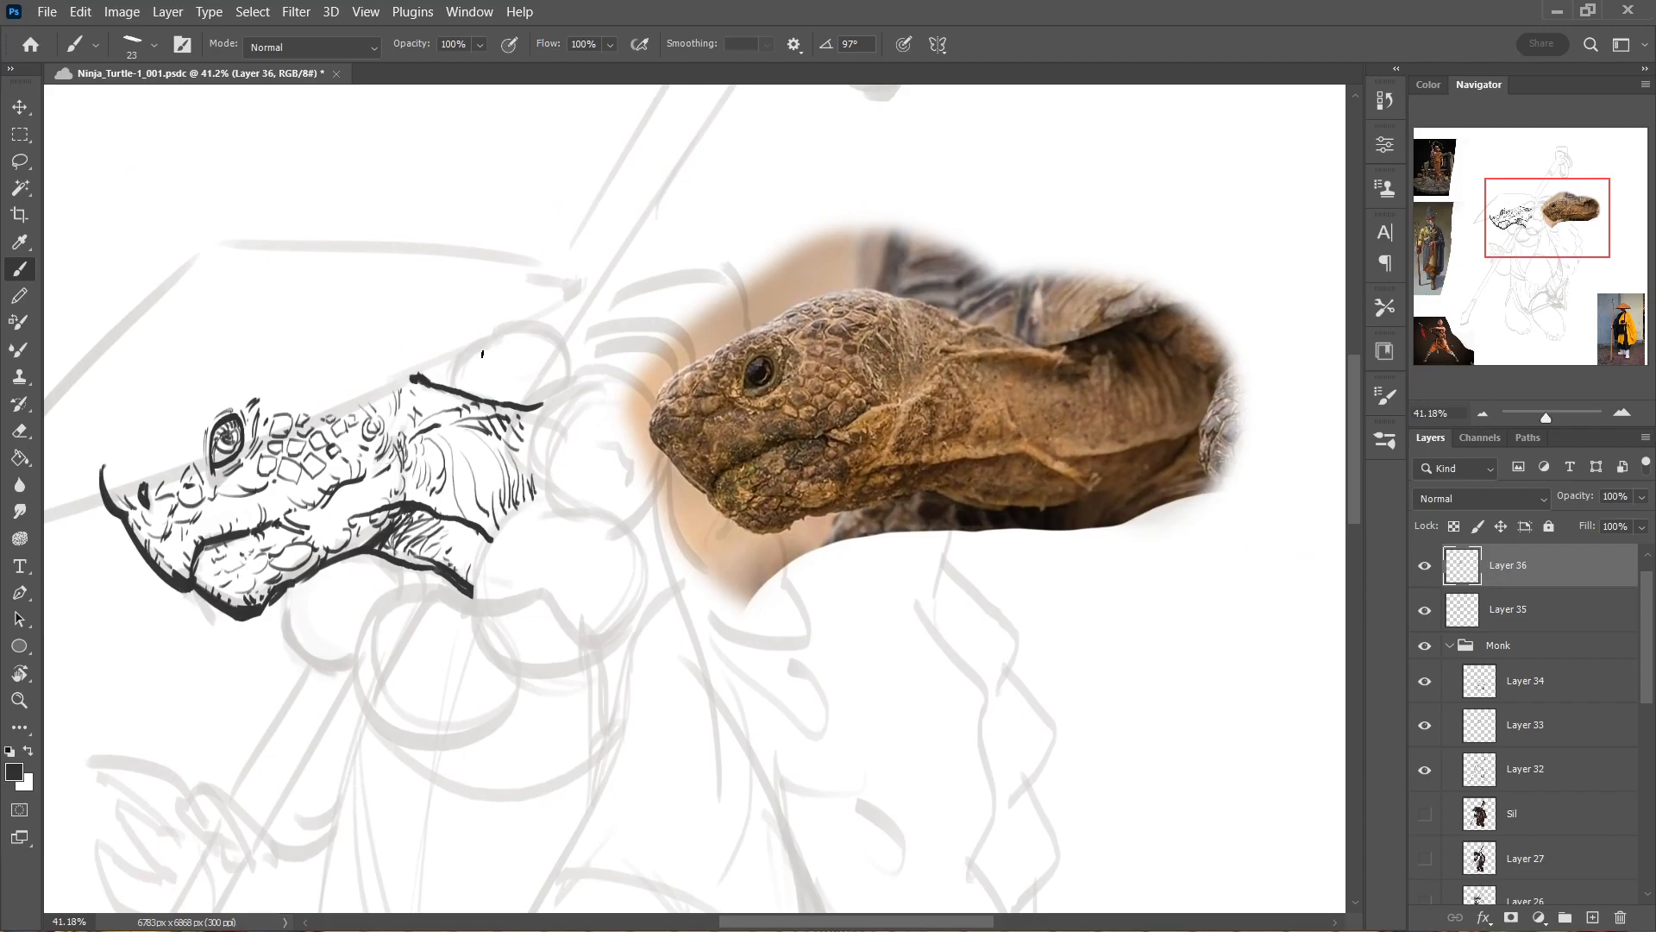
left_click_drag(471, 397, 457, 399)
mouse_move(450, 417)
left_mouse_down()
mouse_move(602, 355)
mouse_move(498, 415)
mouse_move(515, 409)
mouse_move(636, 342)
left_mouse_up()
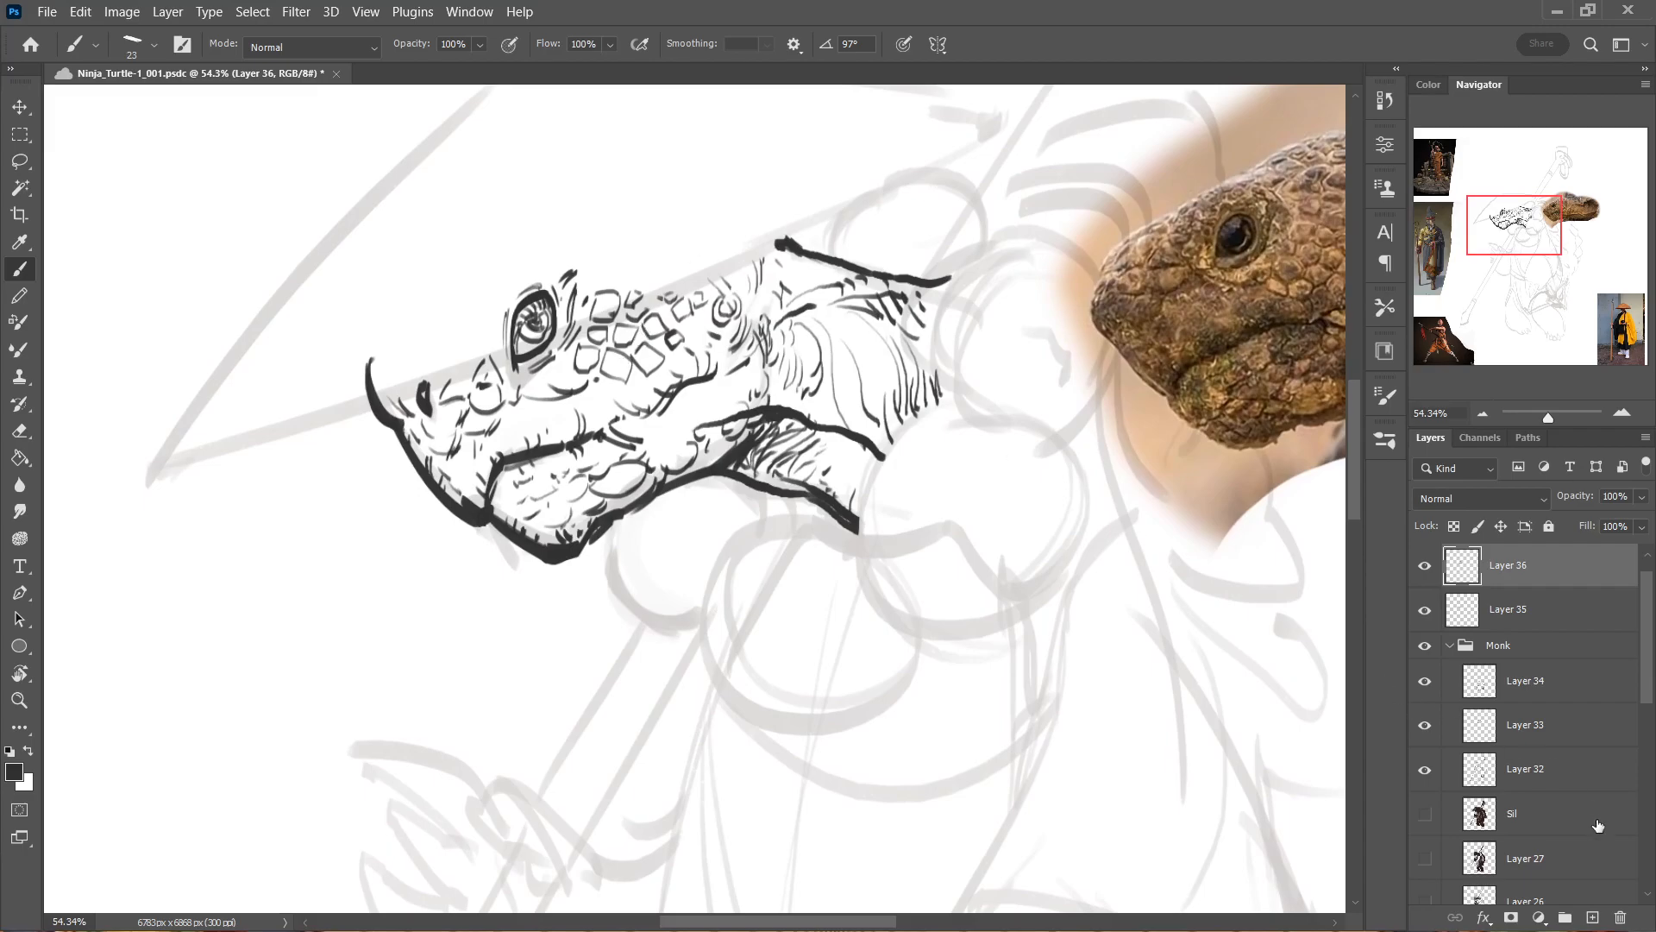
left_click(1593, 918)
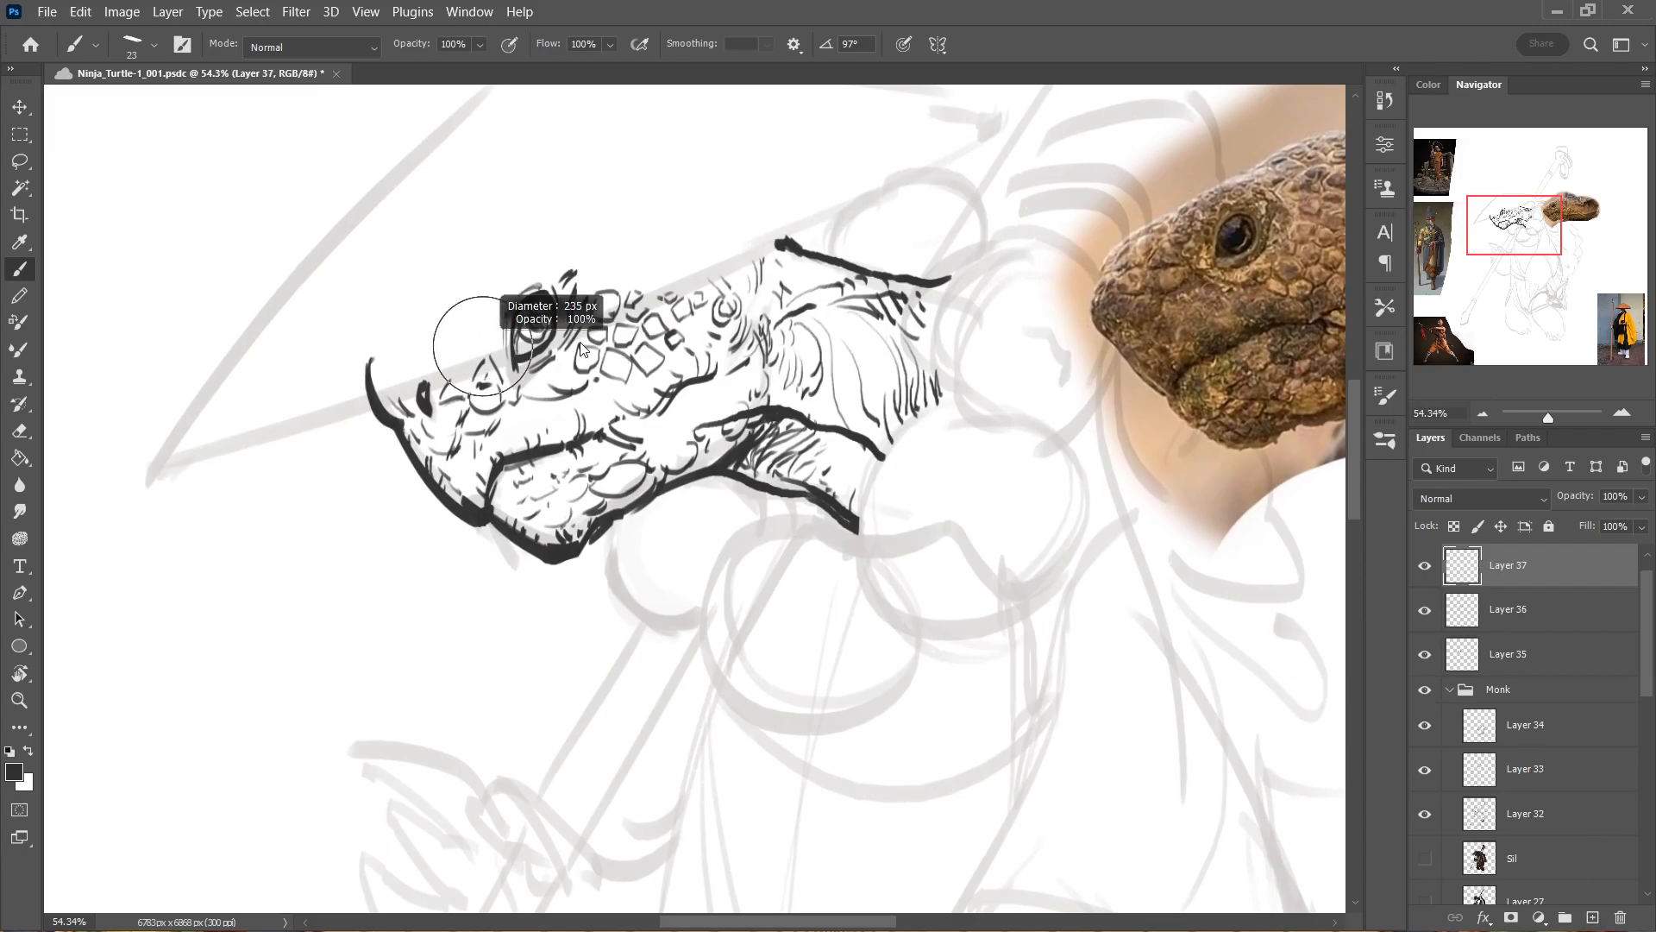
mouse_move(371, 380)
left_mouse_down()
mouse_move(735, 237)
mouse_move(456, 384)
mouse_move(800, 237)
mouse_move(570, 367)
mouse_move(481, 487)
mouse_move(813, 345)
left_mouse_up()
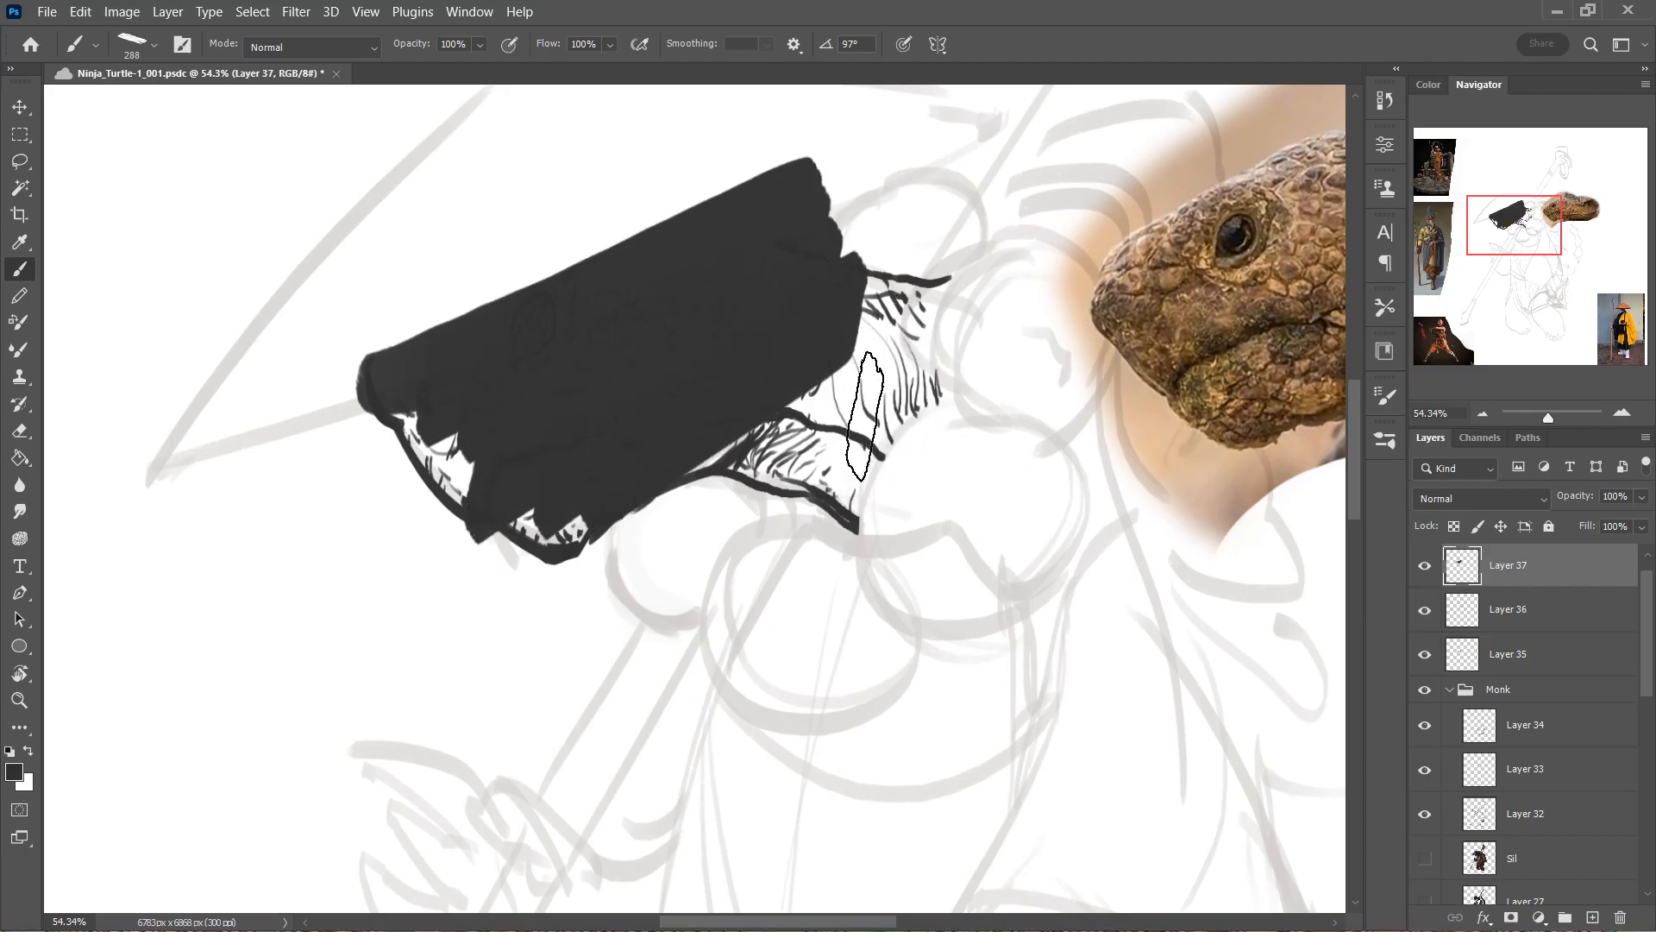
key("ctrl+z")
left_click_drag(634, 432, 739, 544)
mouse_move(680, 424)
left_mouse_down()
mouse_move(671, 441)
mouse_move(584, 444)
mouse_move(601, 460)
left_mouse_up()
left_click_drag(729, 403, 741, 498)
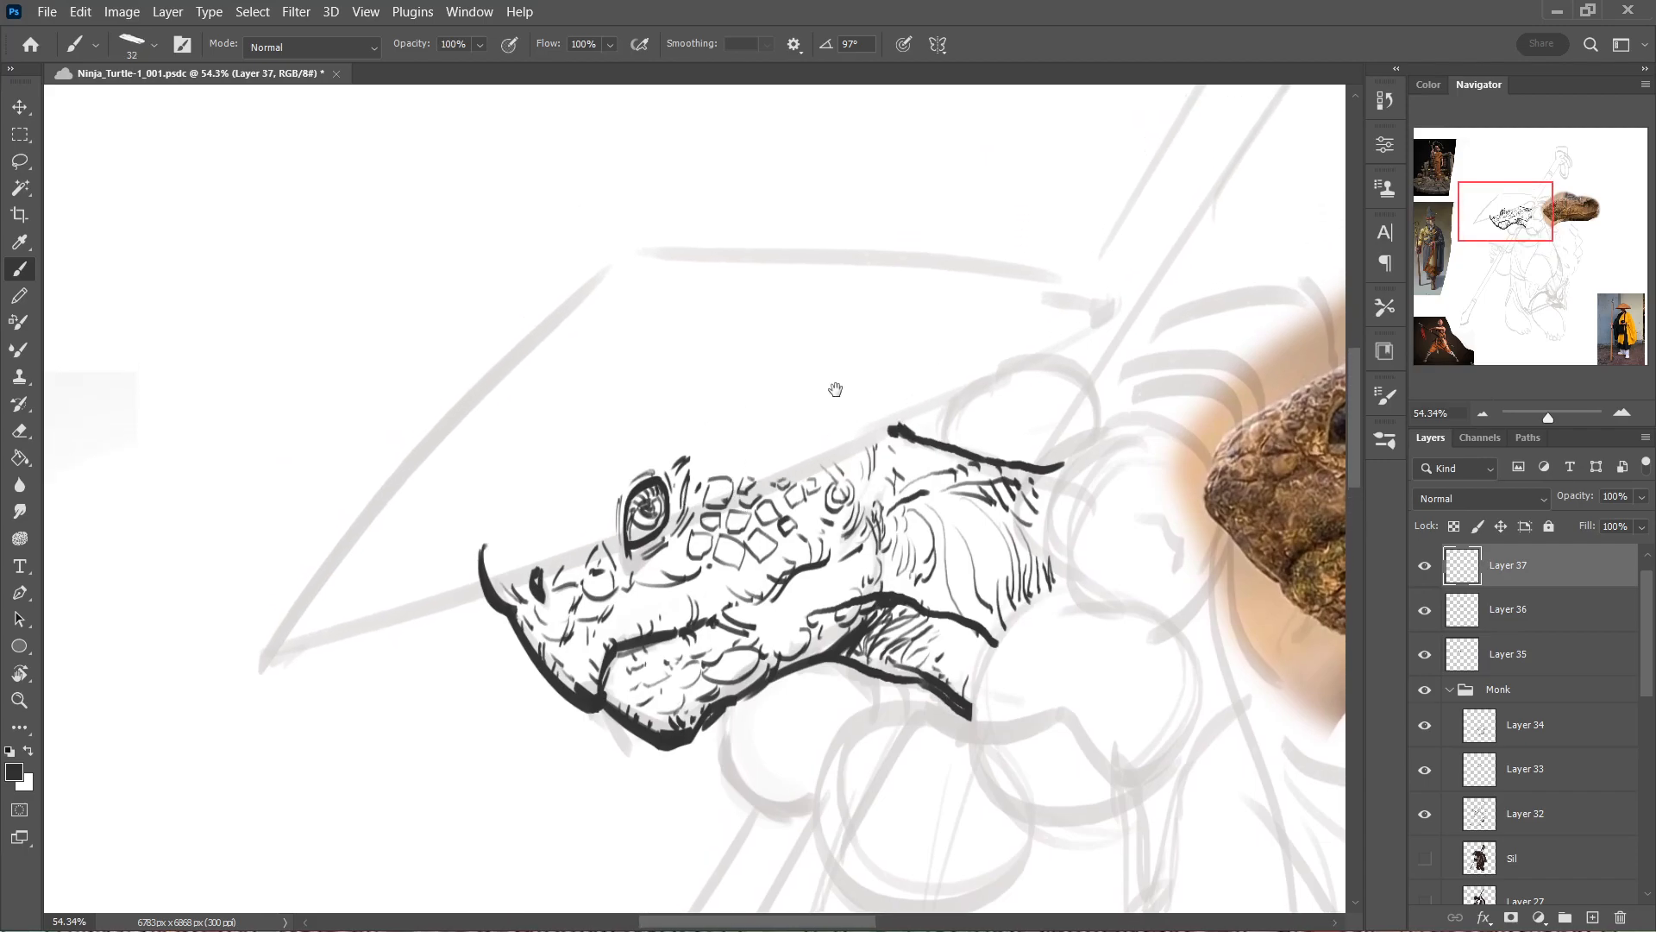
Rotate the canvas and try to ink the hat's lower brim edge in one long stroke with a 75 px brush.
left_click_drag(849, 376, 793, 334)
key("r")
mouse_move(1119, 442)
left_mouse_down()
mouse_move(904, 774)
mouse_move(555, 718)
mouse_move(506, 634)
mouse_move(362, 637)
left_mouse_up()
left_click_drag(623, 633, 383, 449)
mouse_move(383, 449)
left_mouse_down()
mouse_move(441, 484)
mouse_move(421, 477)
left_mouse_up()
key("b")
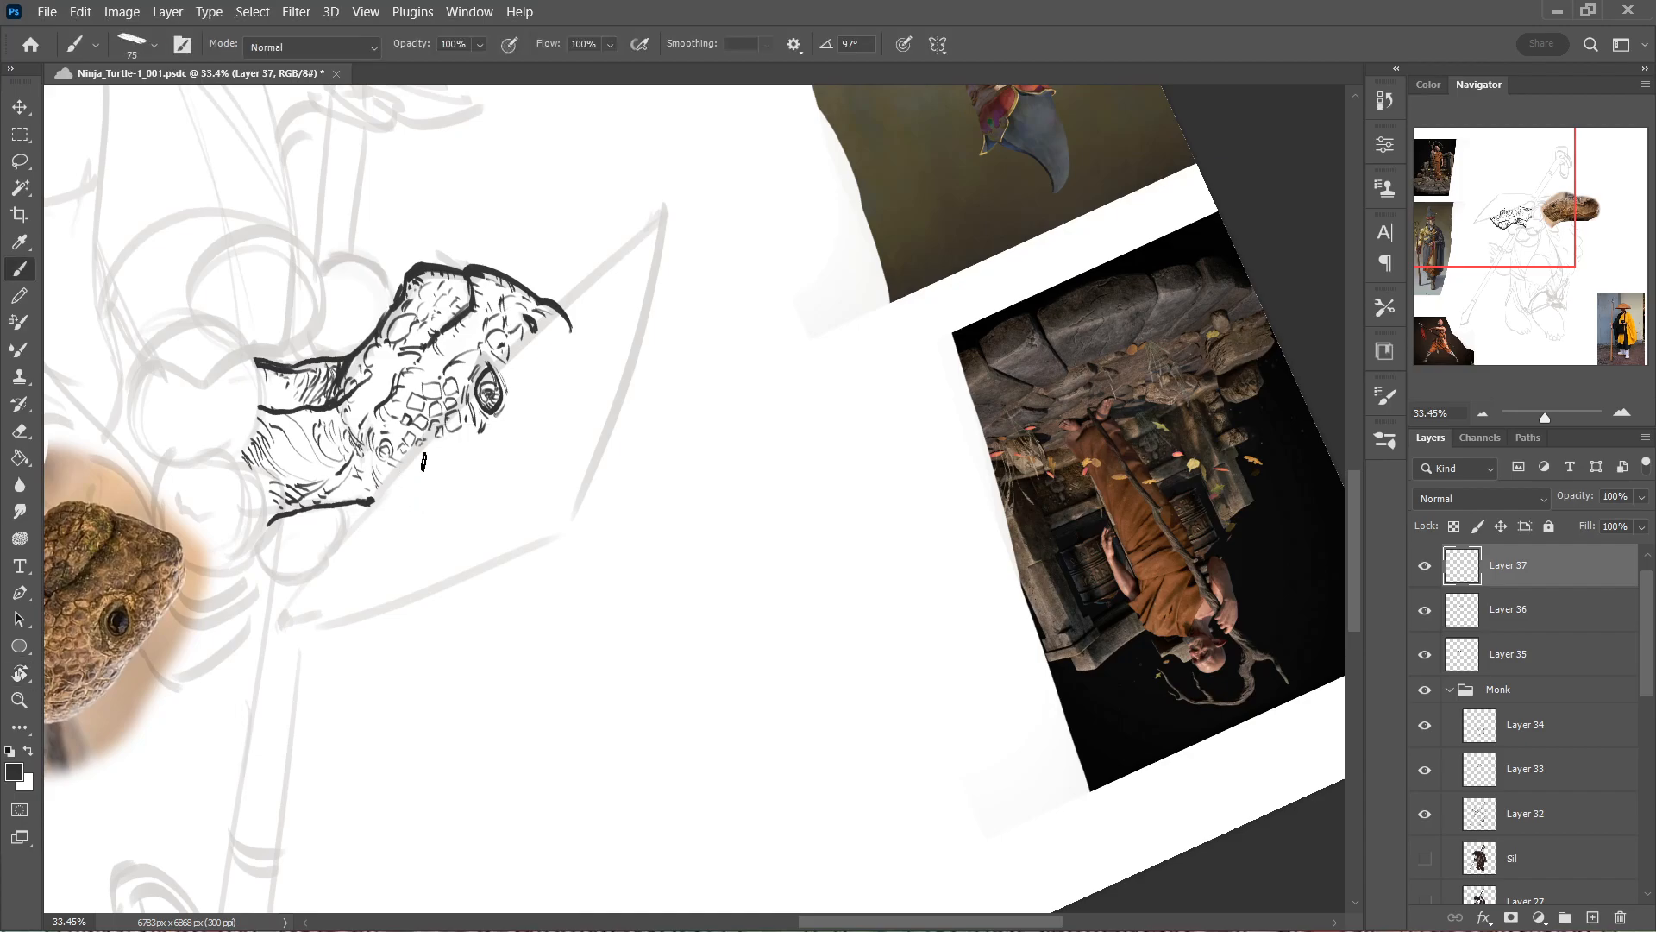
left_click_drag(269, 669, 638, 242)
key("ctrl+z")
left_click_drag(293, 629, 778, 87)
key("ctrl+z")
left_click_drag(270, 666, 749, 160)
key("ctrl+z")
left_click_drag(285, 643, 664, 204)
key("ctrl+z")
mouse_move(281, 645)
left_mouse_down()
mouse_move(739, 148)
mouse_move(604, 337)
left_mouse_up()
key("ctrl+z")
left_click_drag(290, 643, 583, 344)
key("ctrl+z")
left_click_drag(289, 638, 703, 204)
key("ctrl+z")
left_click_drag(285, 628, 779, 134)
key("ctrl+z")
mouse_move(276, 657)
left_mouse_down()
mouse_move(732, 138)
mouse_move(511, 338)
mouse_move(704, 140)
mouse_move(647, 224)
mouse_move(673, 202)
left_mouse_up()
key("ctrl+z")
key("ctrl+z")
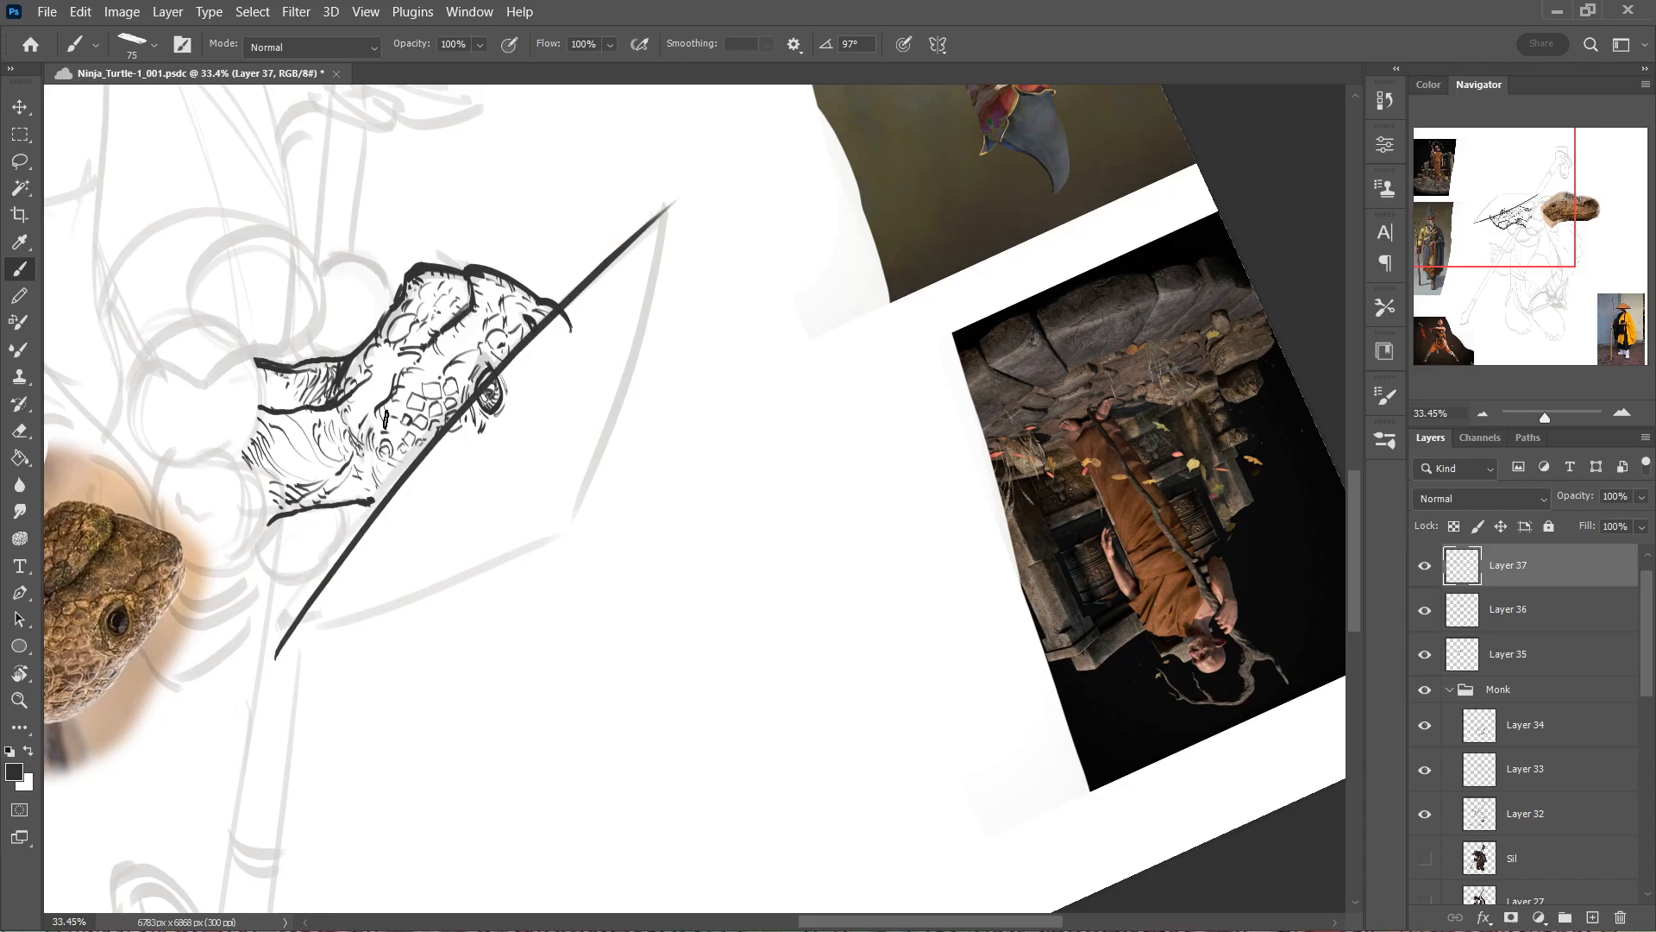
key("ctrl+z")
left_click_drag(276, 631, 819, 114)
key("ctrl+z")
left_click_drag(281, 649, 670, 202)
key("ctrl+z")
left_click_drag(280, 622, 824, 110)
key("ctrl+z")
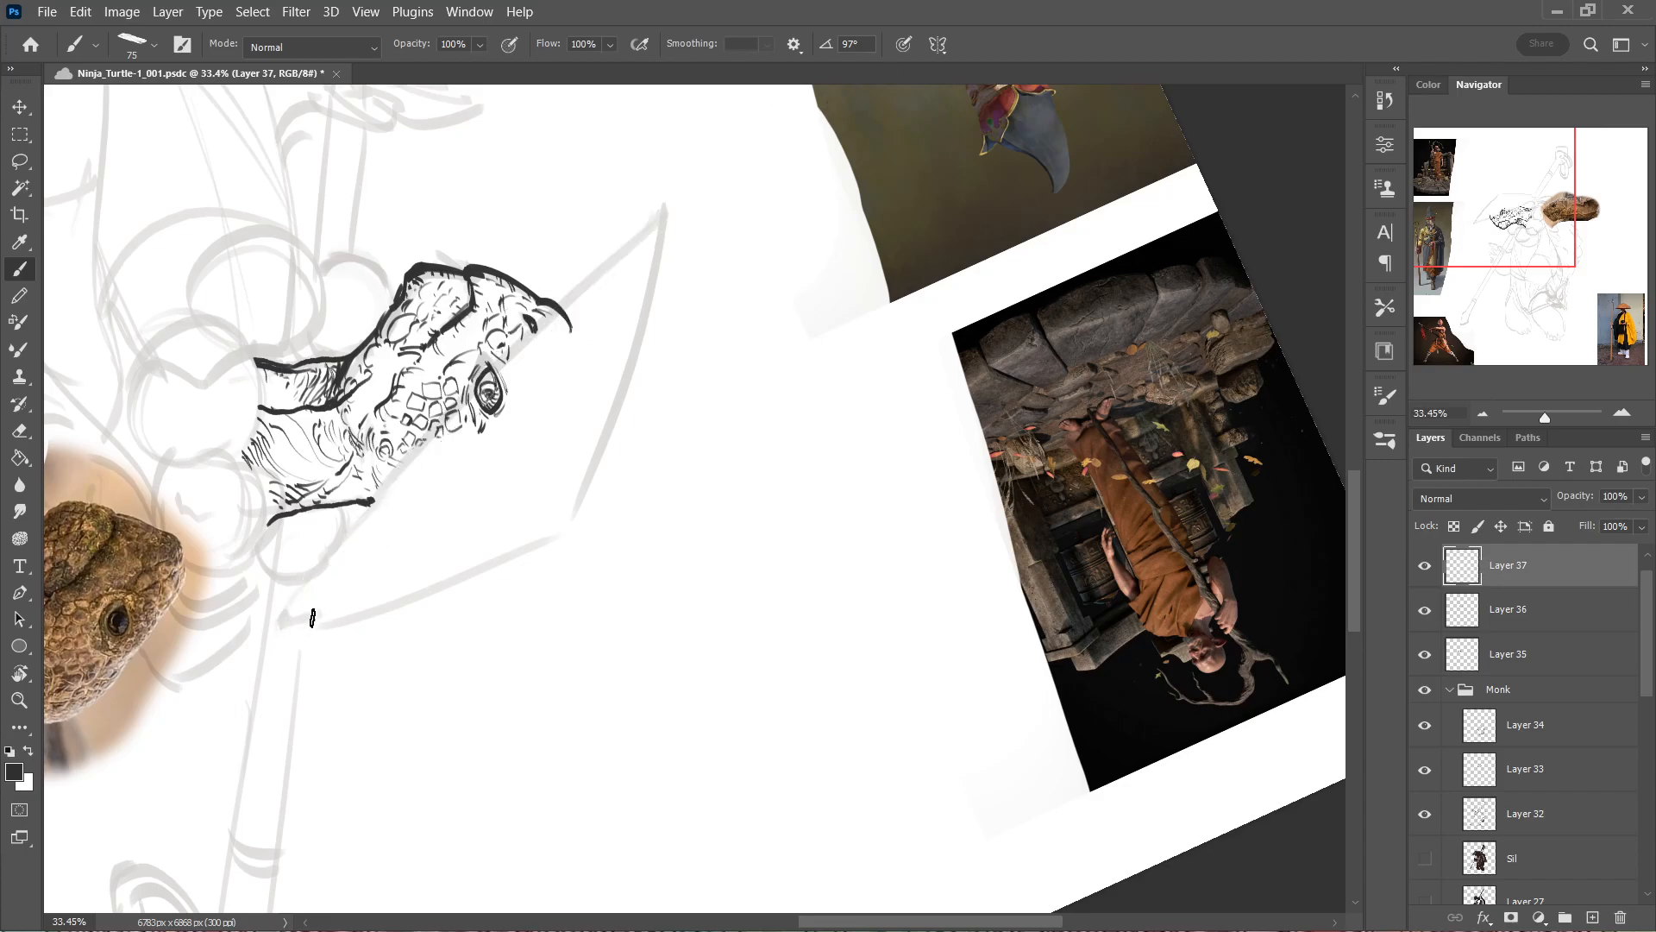
left_click_drag(292, 626, 694, 197)
key("ctrl+z")
left_click_drag(300, 619, 705, 168)
key("ctrl+z")
left_click_drag(290, 622, 665, 205)
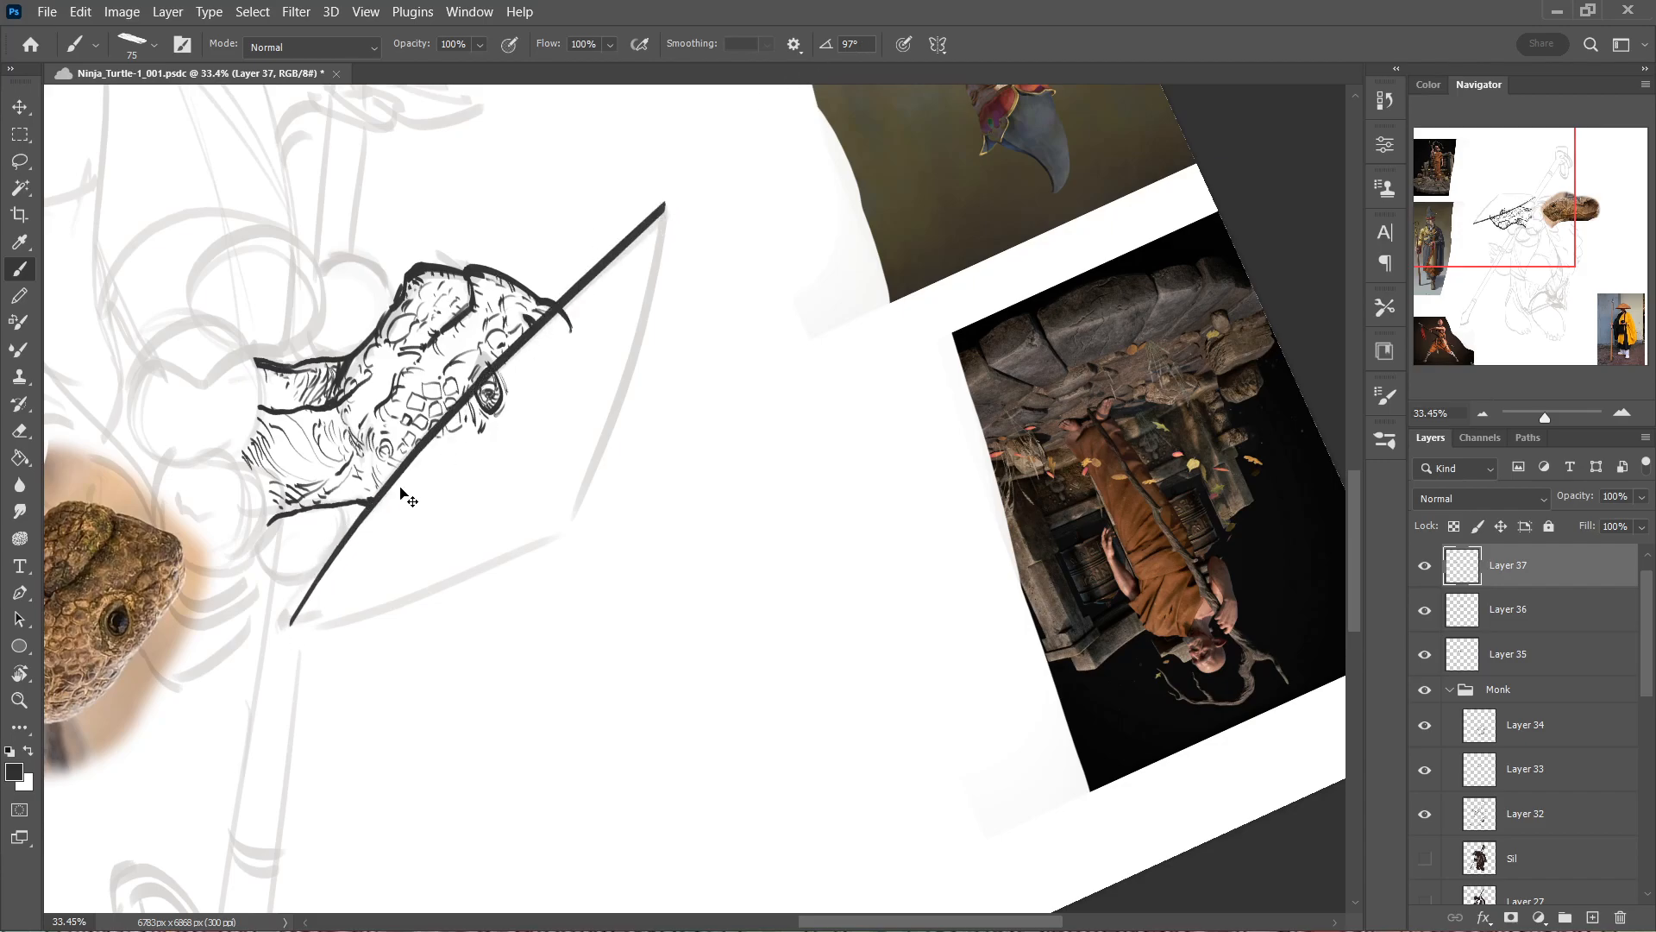
key("ctrl+z")
left_click_drag(290, 624, 743, 182)
key("ctrl+z")
left_click_drag(290, 623, 665, 216)
key("ctrl+z")
Ink the hat's lower brim edge across the turtle's head and its front slope up to the crown on Layer 37.
left_click_drag(288, 625, 664, 213)
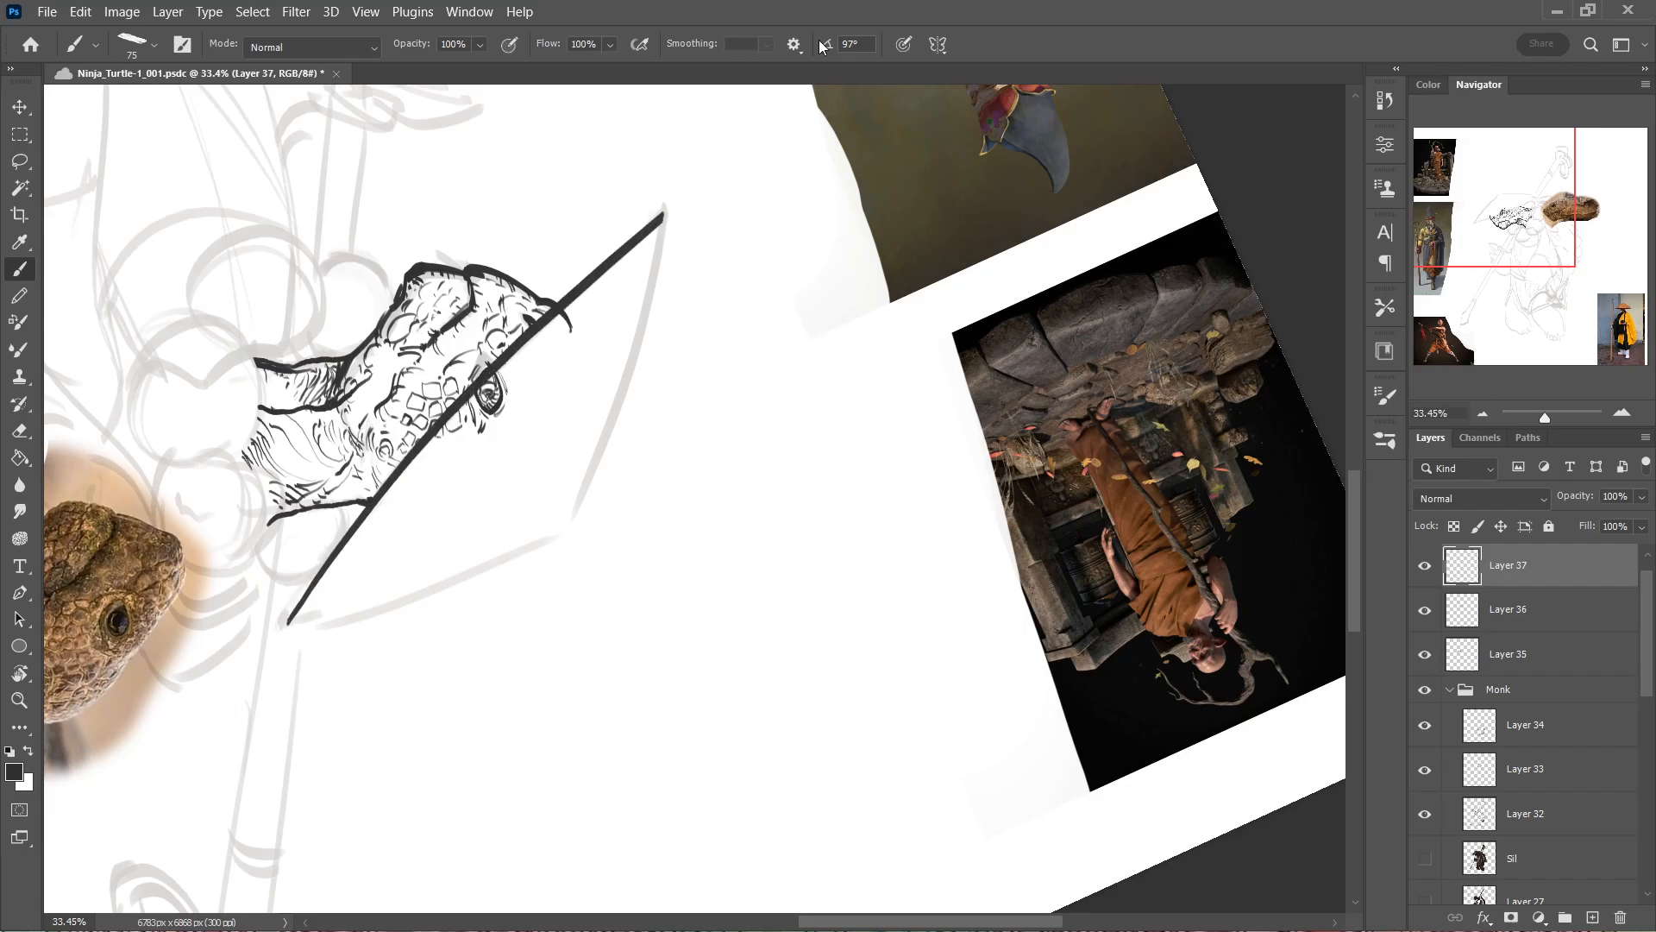
key("Escape")
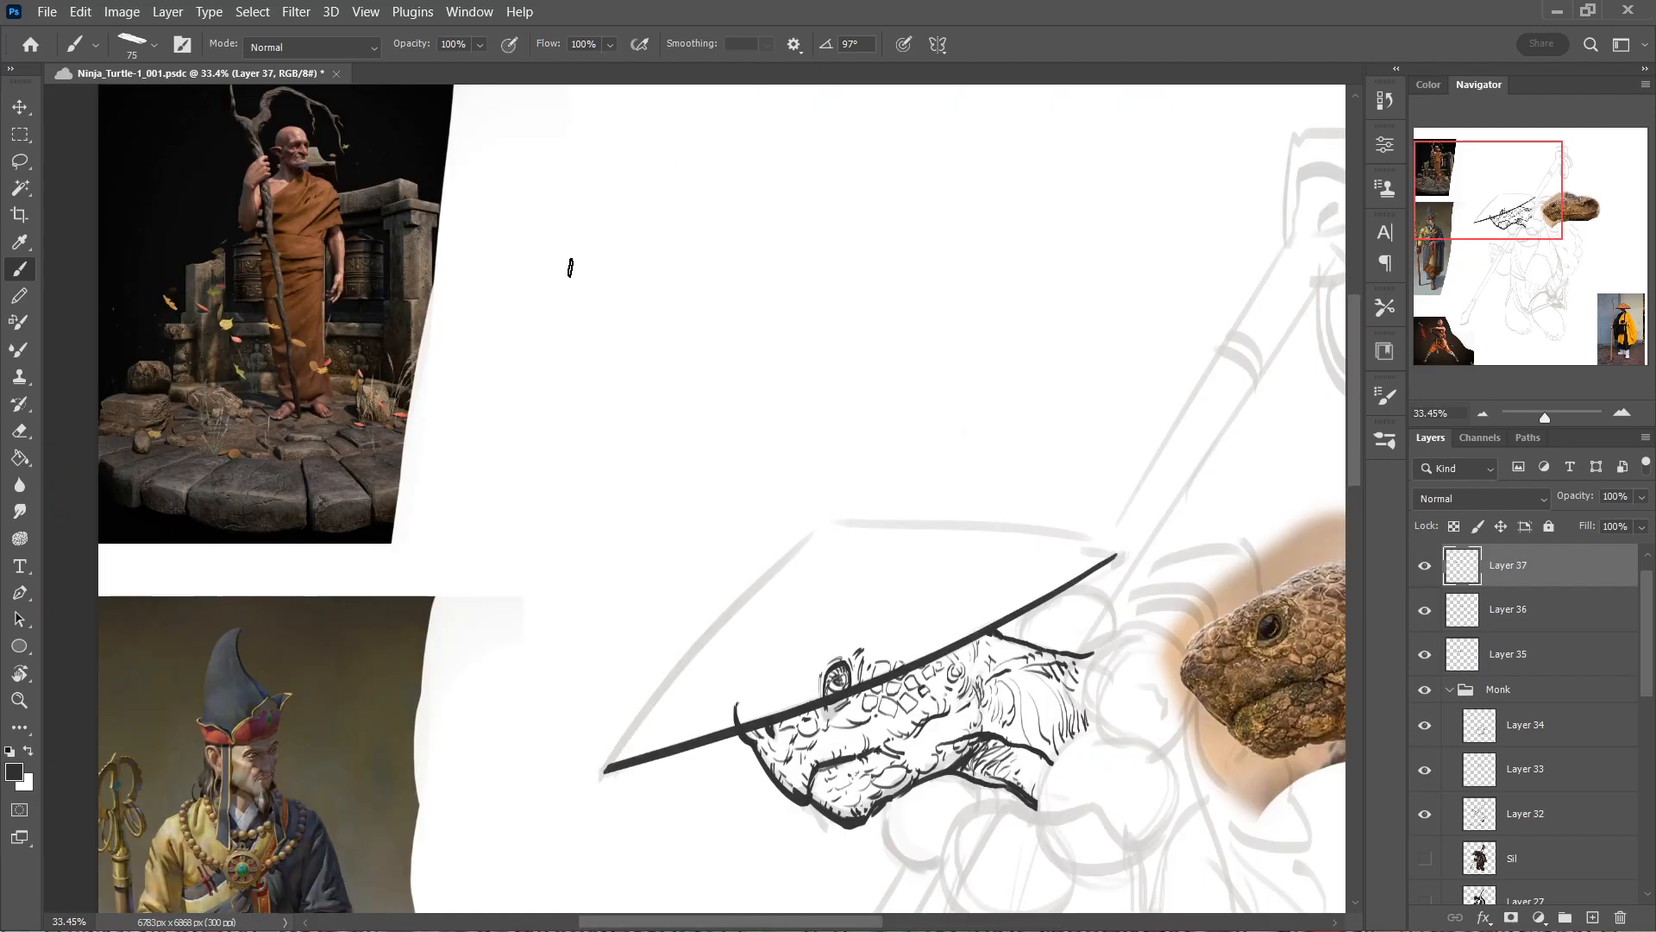
left_click_drag(714, 551, 733, 562)
mouse_move(834, 590)
left_mouse_down()
mouse_move(688, 292)
mouse_move(710, 348)
left_mouse_up()
left_click(458, 566)
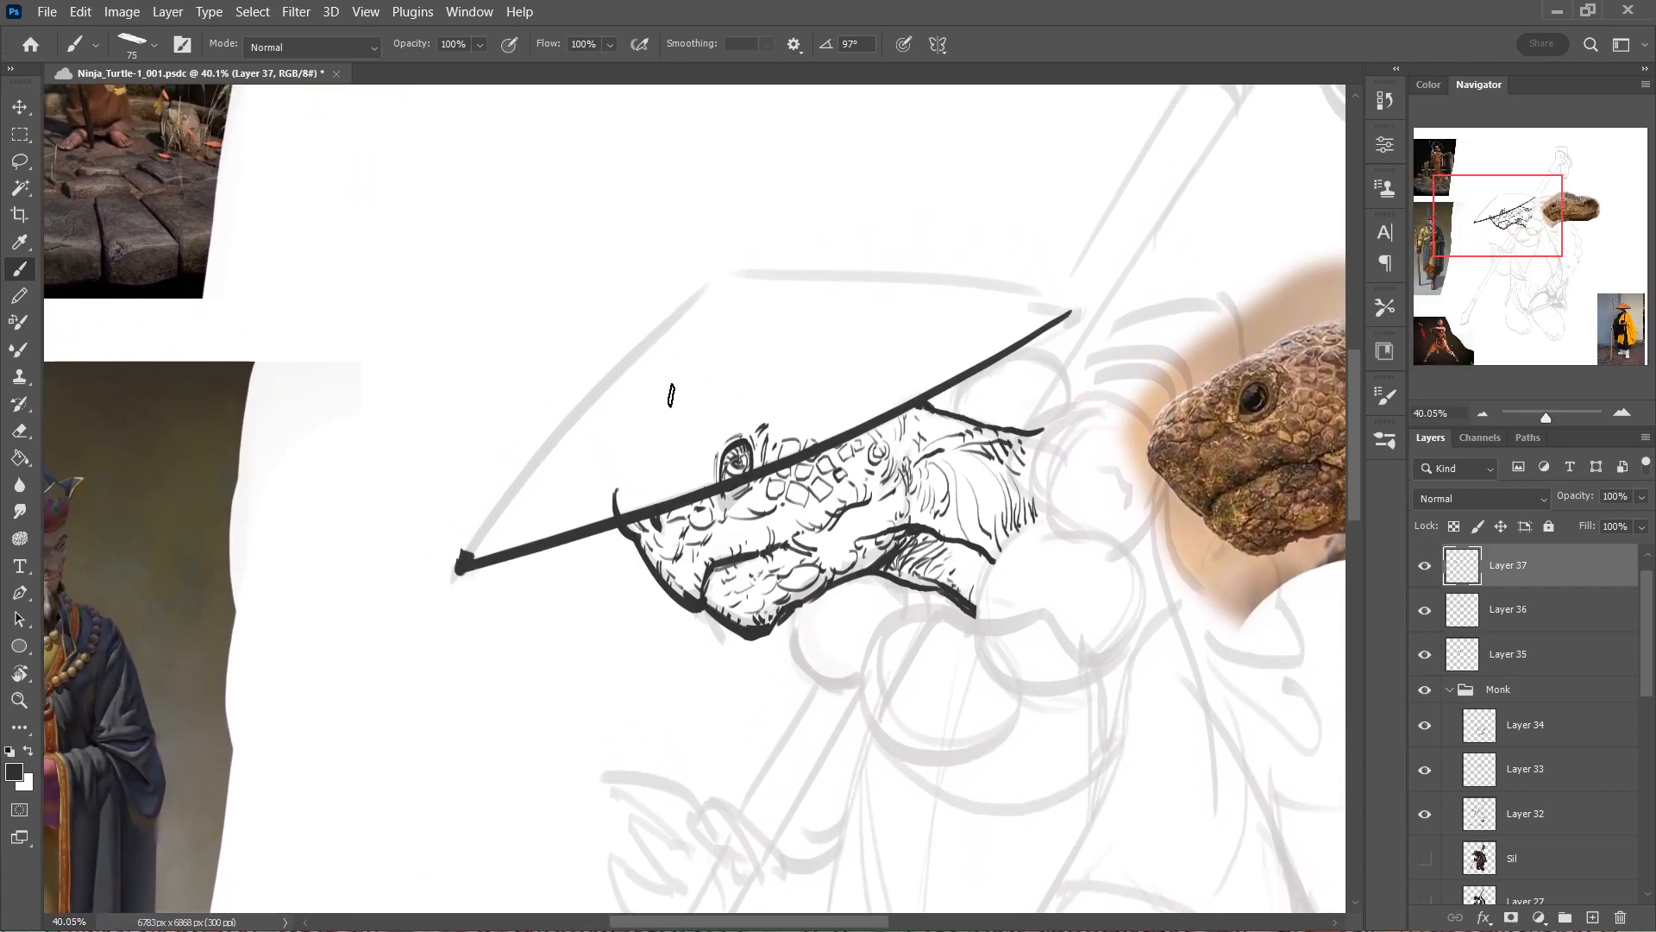
left_click_drag(457, 566, 690, 295)
left_click(701, 285)
left_click(714, 276)
left_click(727, 276)
Ink the hat's top edge from the crown to the rear corner and erase the overshoot at that corner.
key("r")
left_click_drag(757, 267, 640, 359)
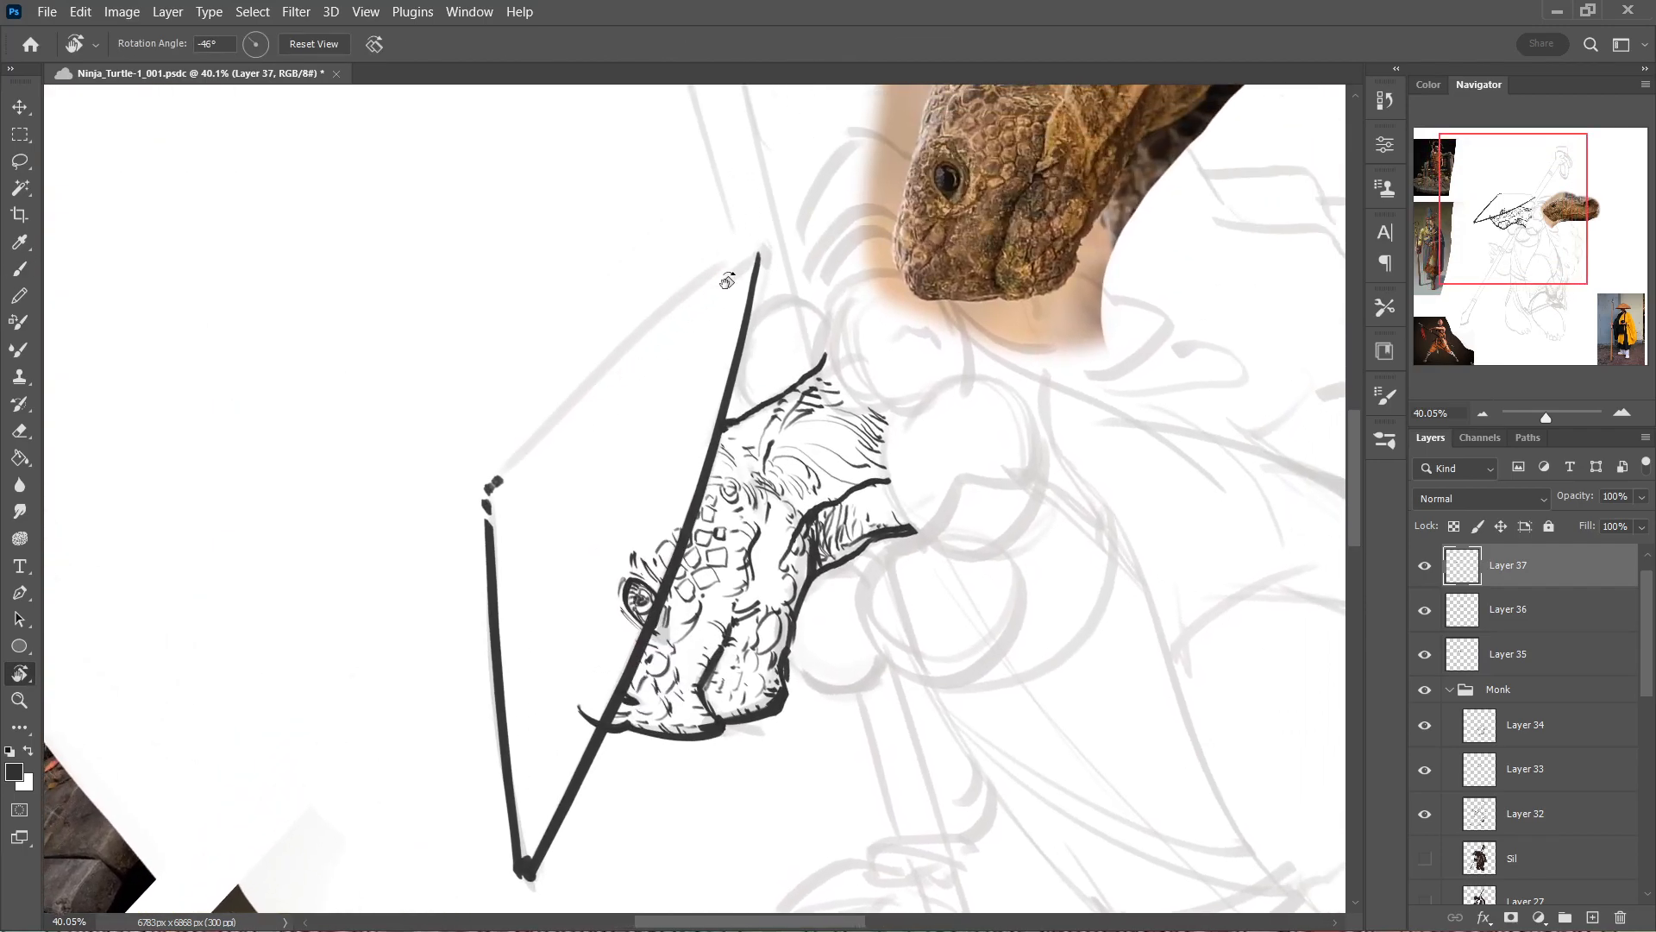
key("b")
mouse_move(488, 490)
left_mouse_down()
mouse_move(733, 266)
mouse_move(759, 250)
mouse_move(762, 265)
left_mouse_up()
key("ctrl+z")
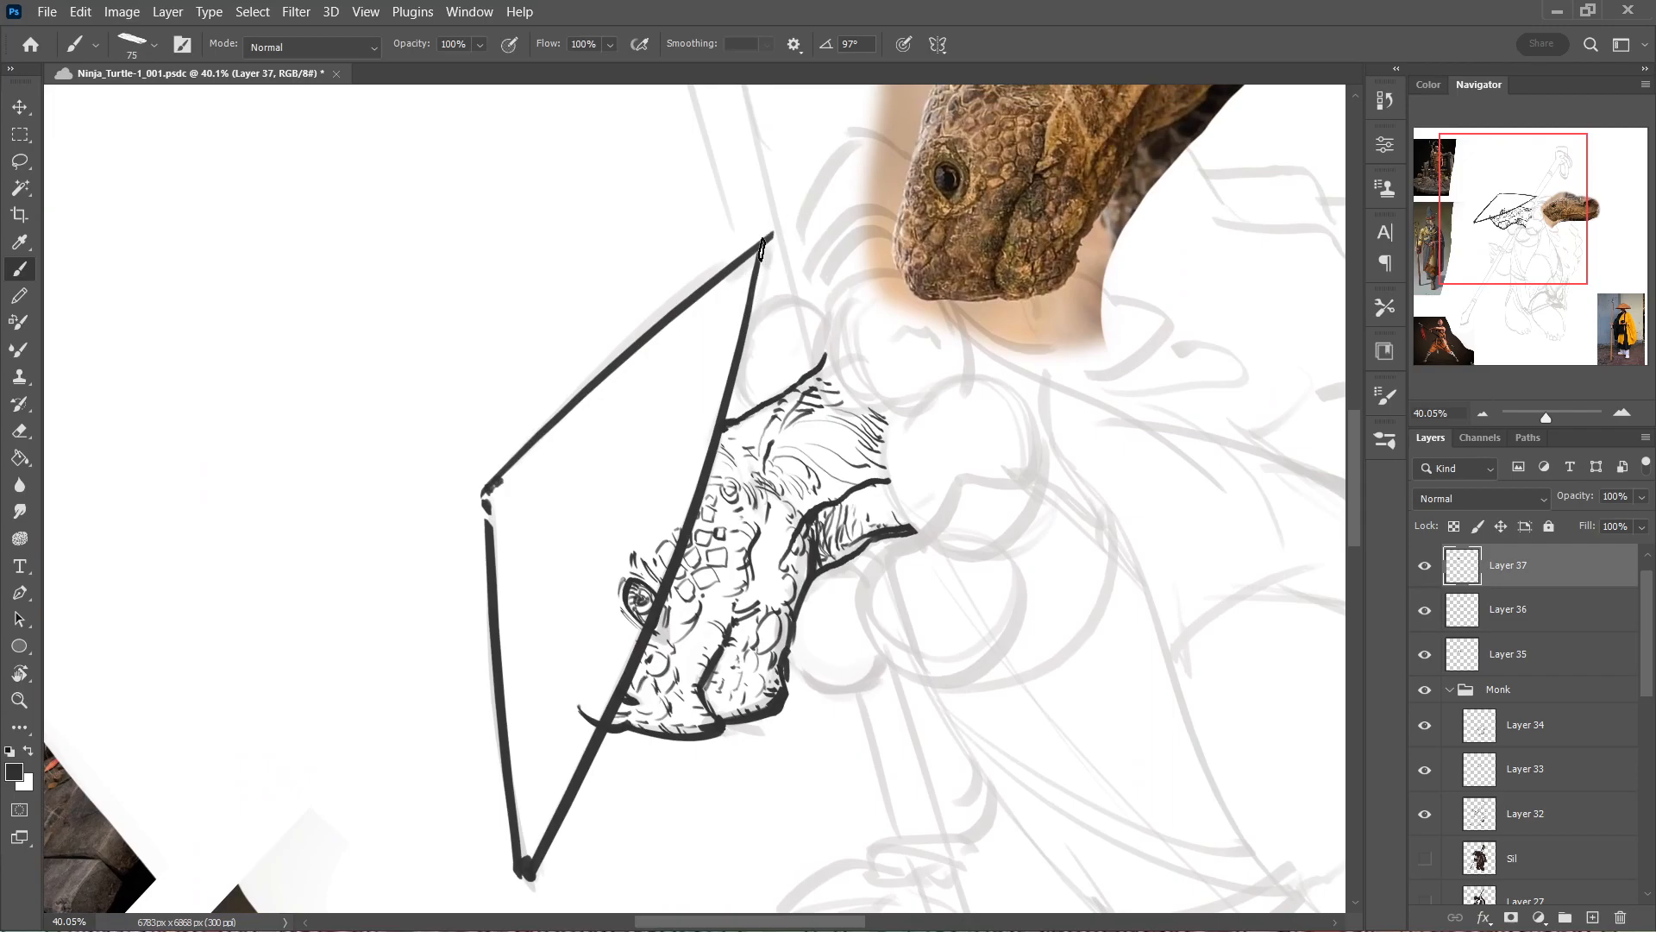
key("e")
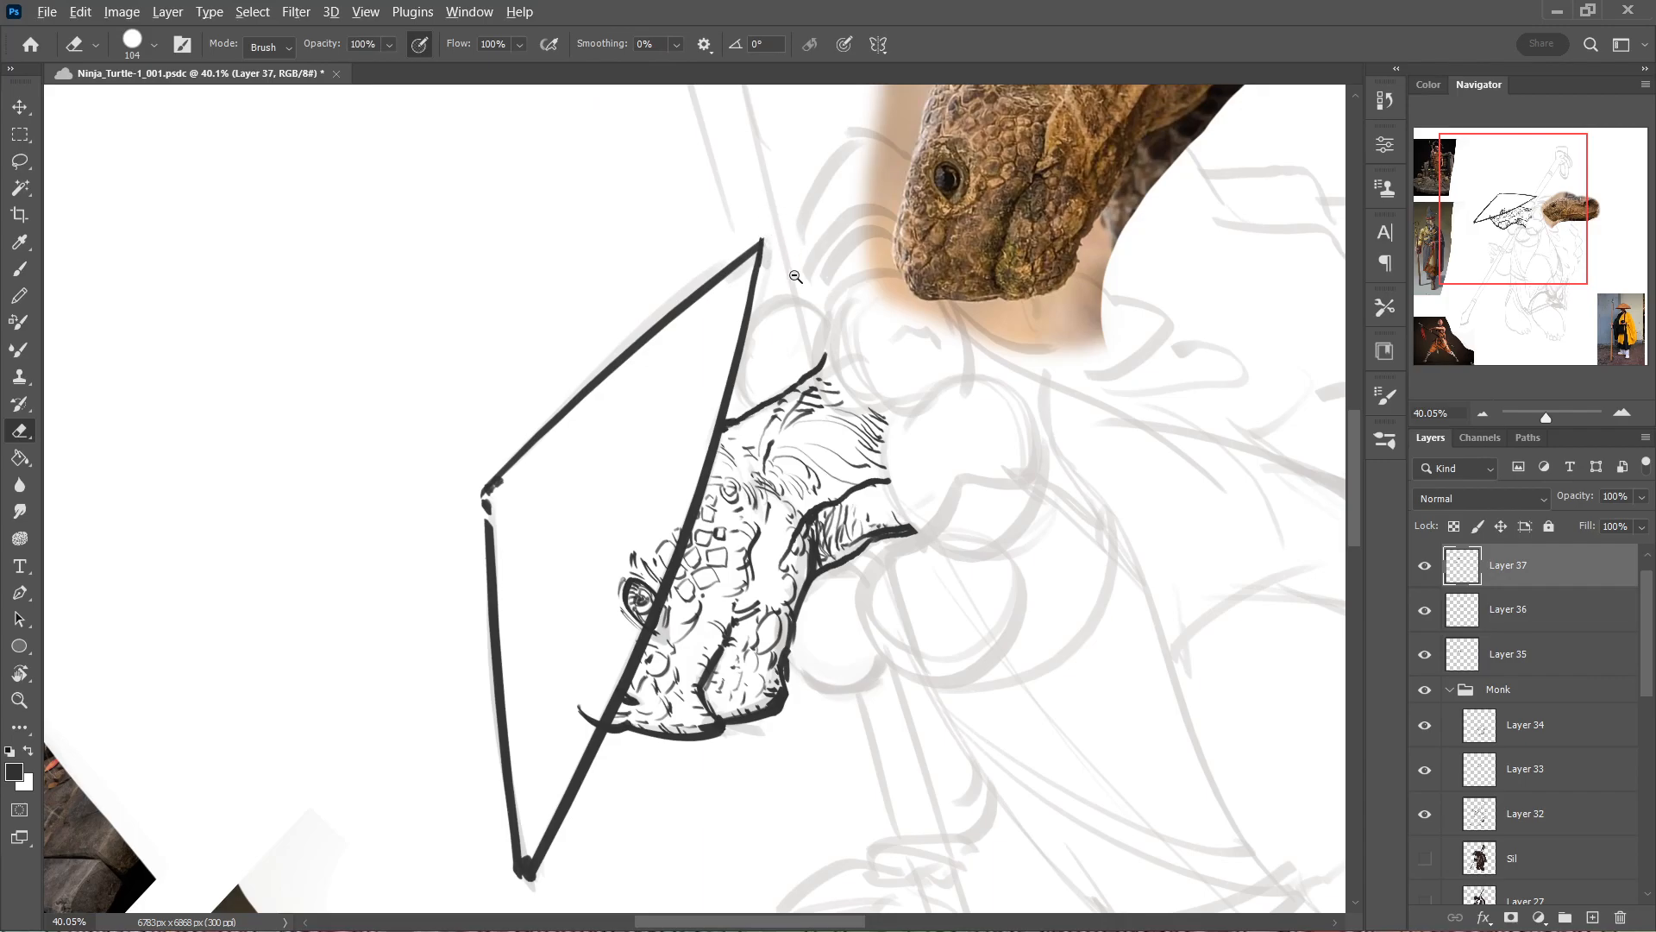
left_click_drag(792, 273, 771, 272)
left_click_drag(646, 517, 634, 276)
left_click_drag(634, 276, 693, 244)
mouse_move(693, 179)
left_mouse_down()
mouse_move(688, 351)
mouse_move(759, 405)
left_mouse_up()
key("Escape")
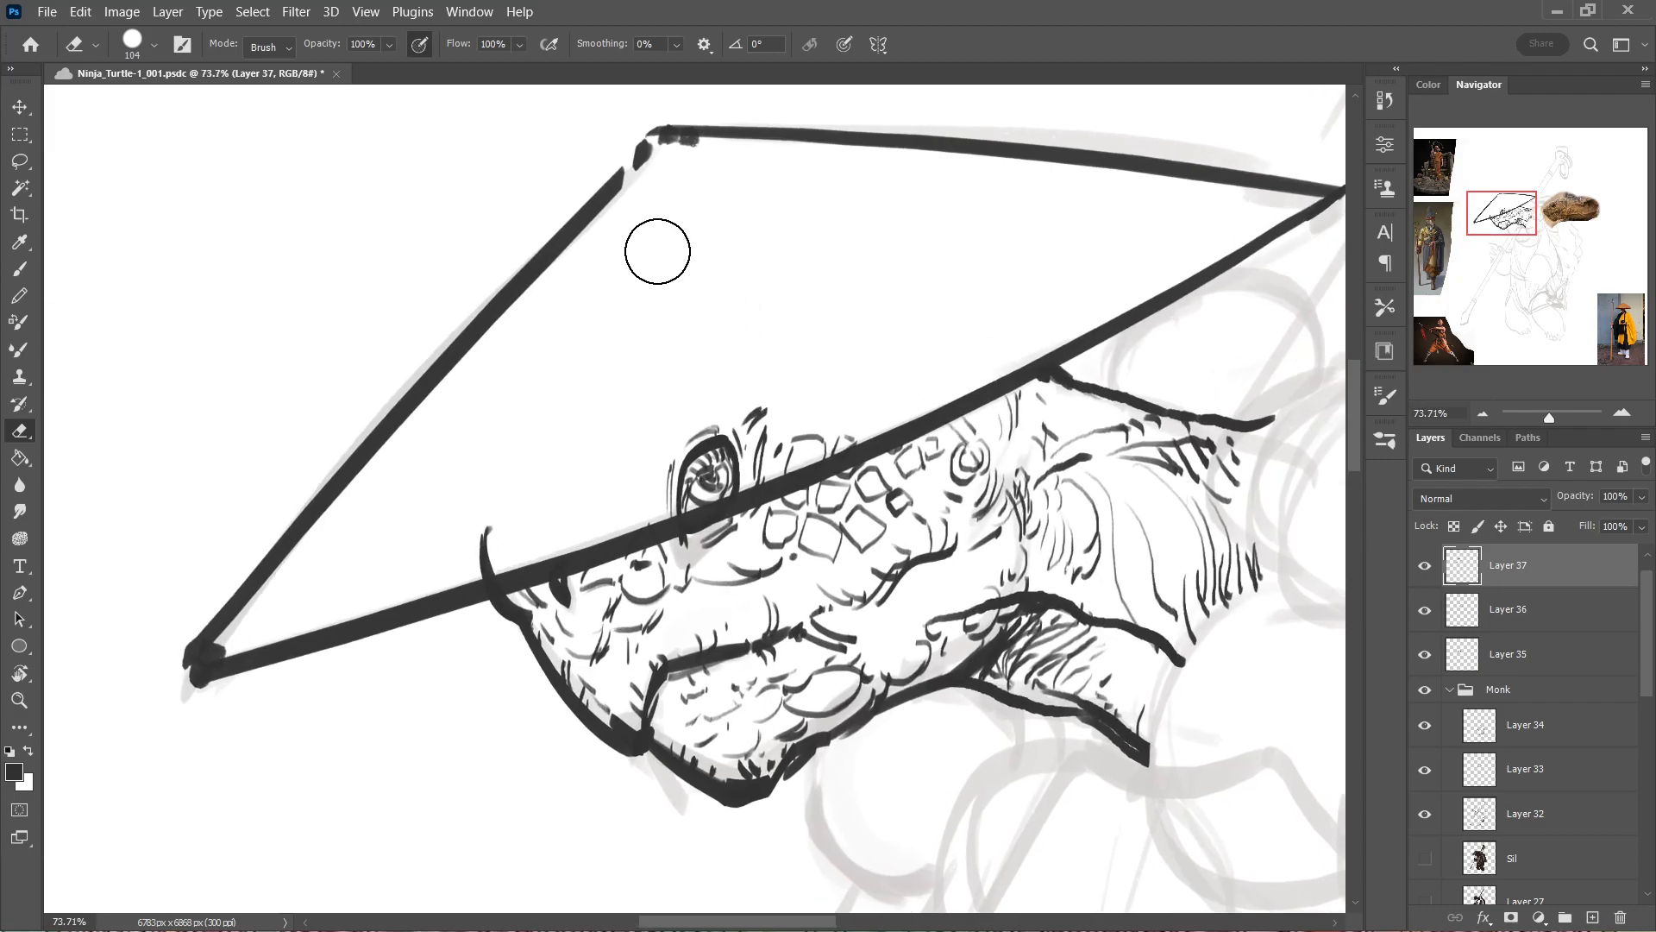
On Layer 36, ink a pointed notch outline around the eye and the top-of-head contour, thinning the strokes with the eraser.
key("b")
left_click_drag(654, 395, 648, 409)
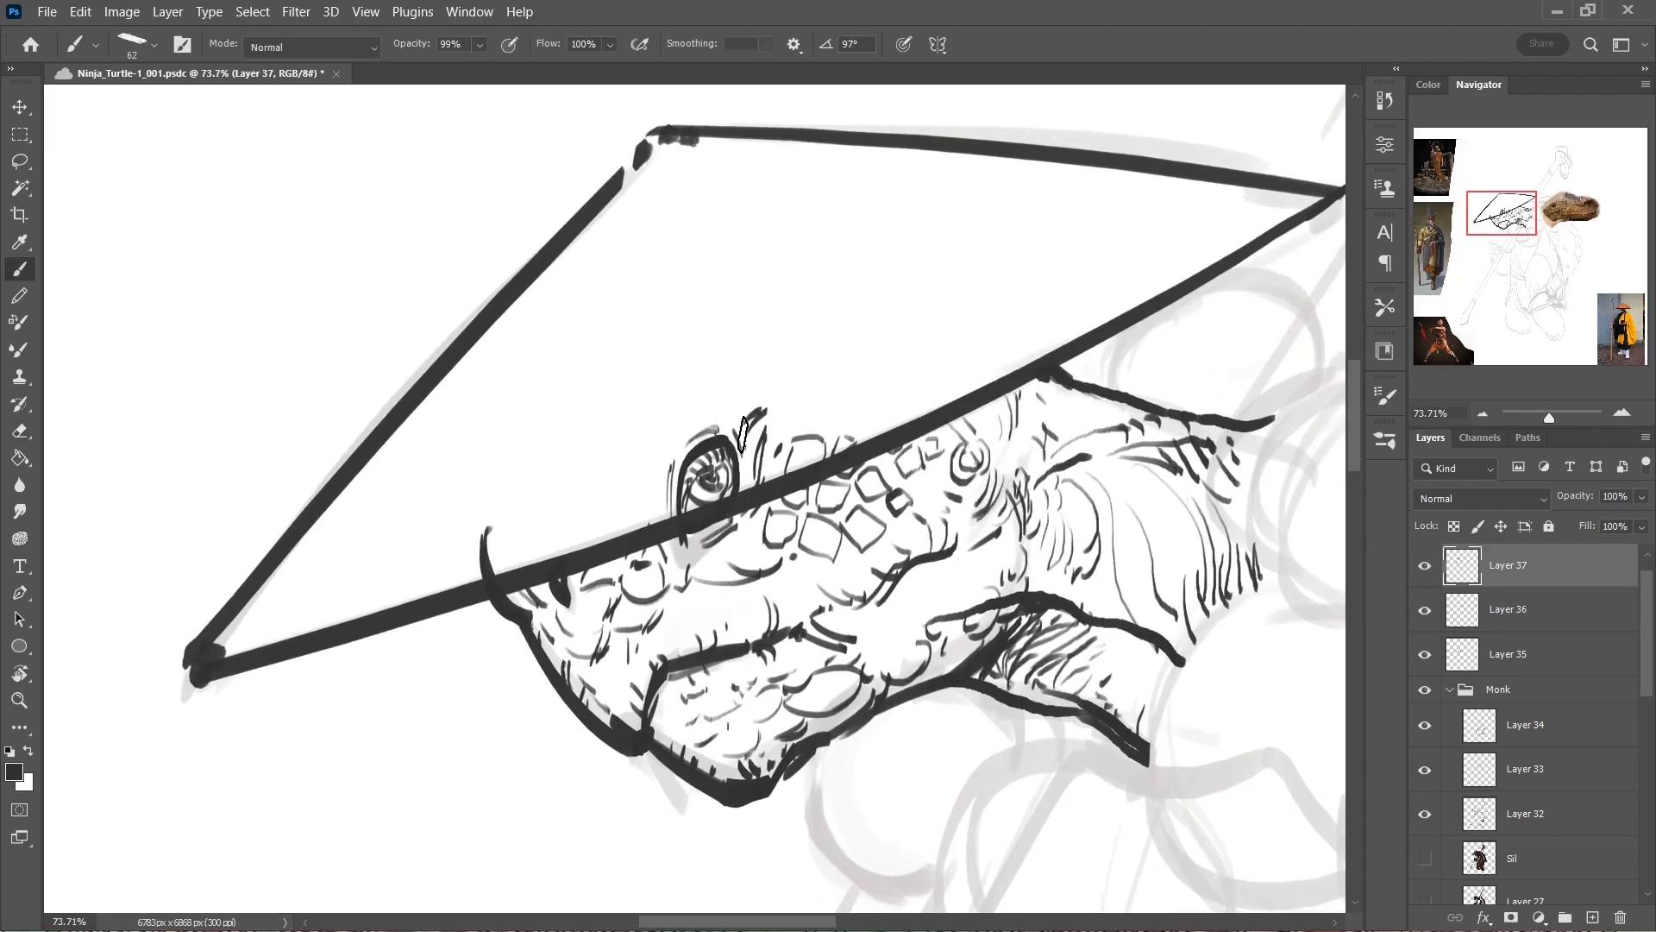
left_click(1497, 621)
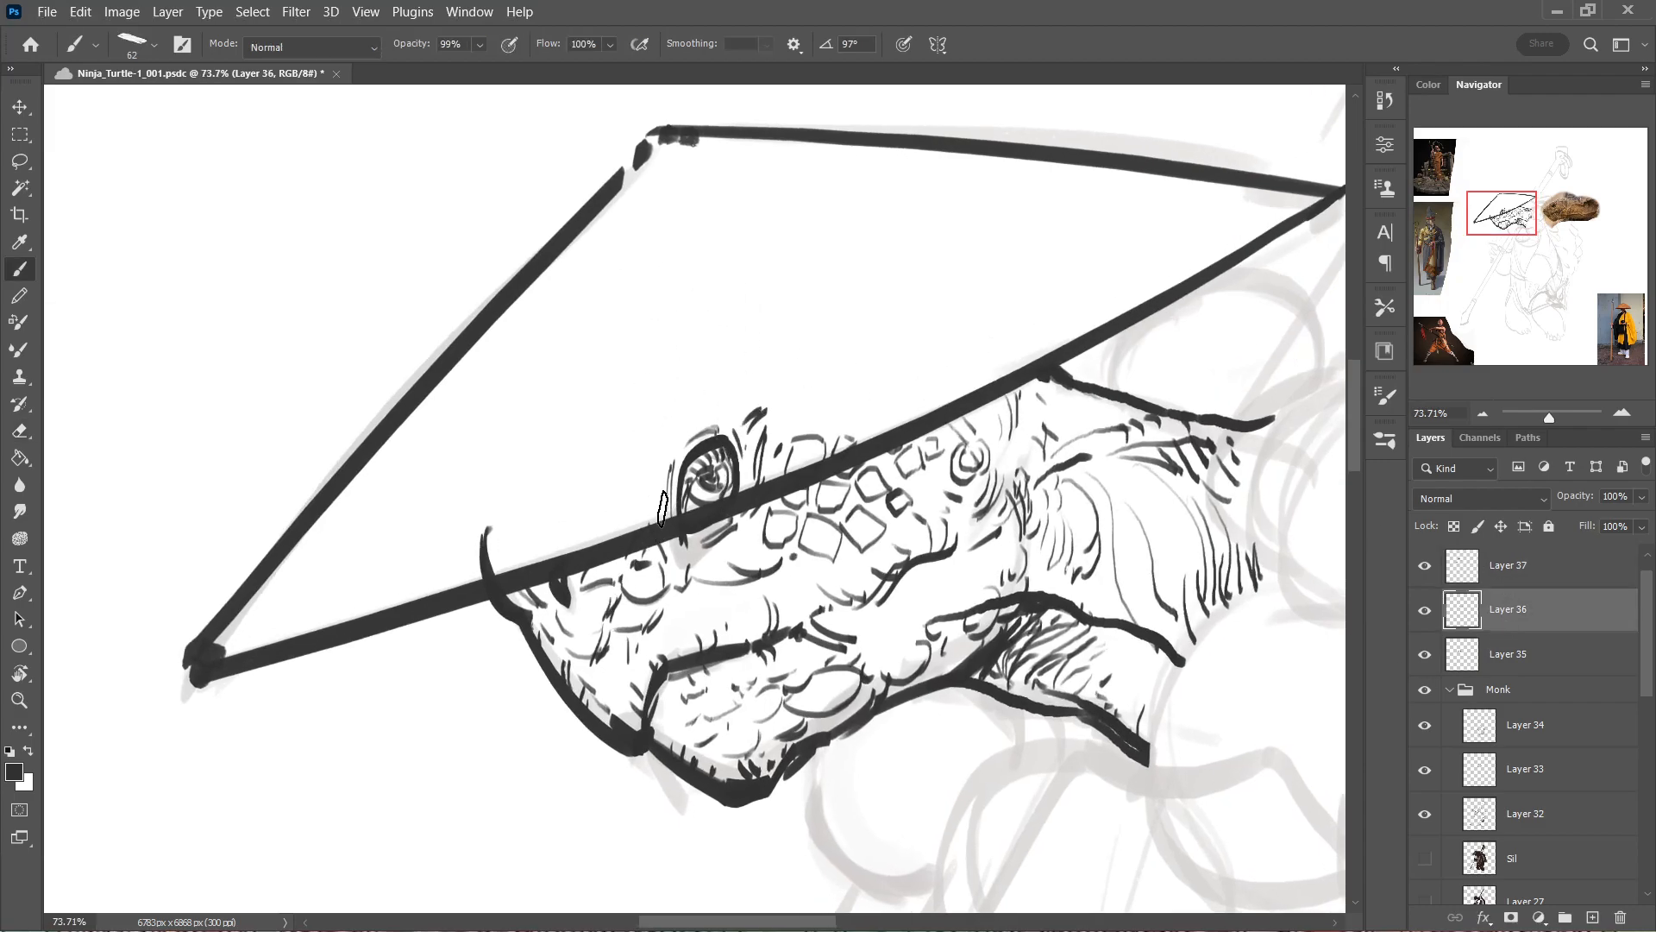
mouse_move(596, 587)
left_mouse_down()
mouse_move(729, 344)
mouse_move(732, 380)
mouse_move(797, 460)
mouse_move(802, 406)
mouse_move(893, 426)
left_mouse_up()
key("e")
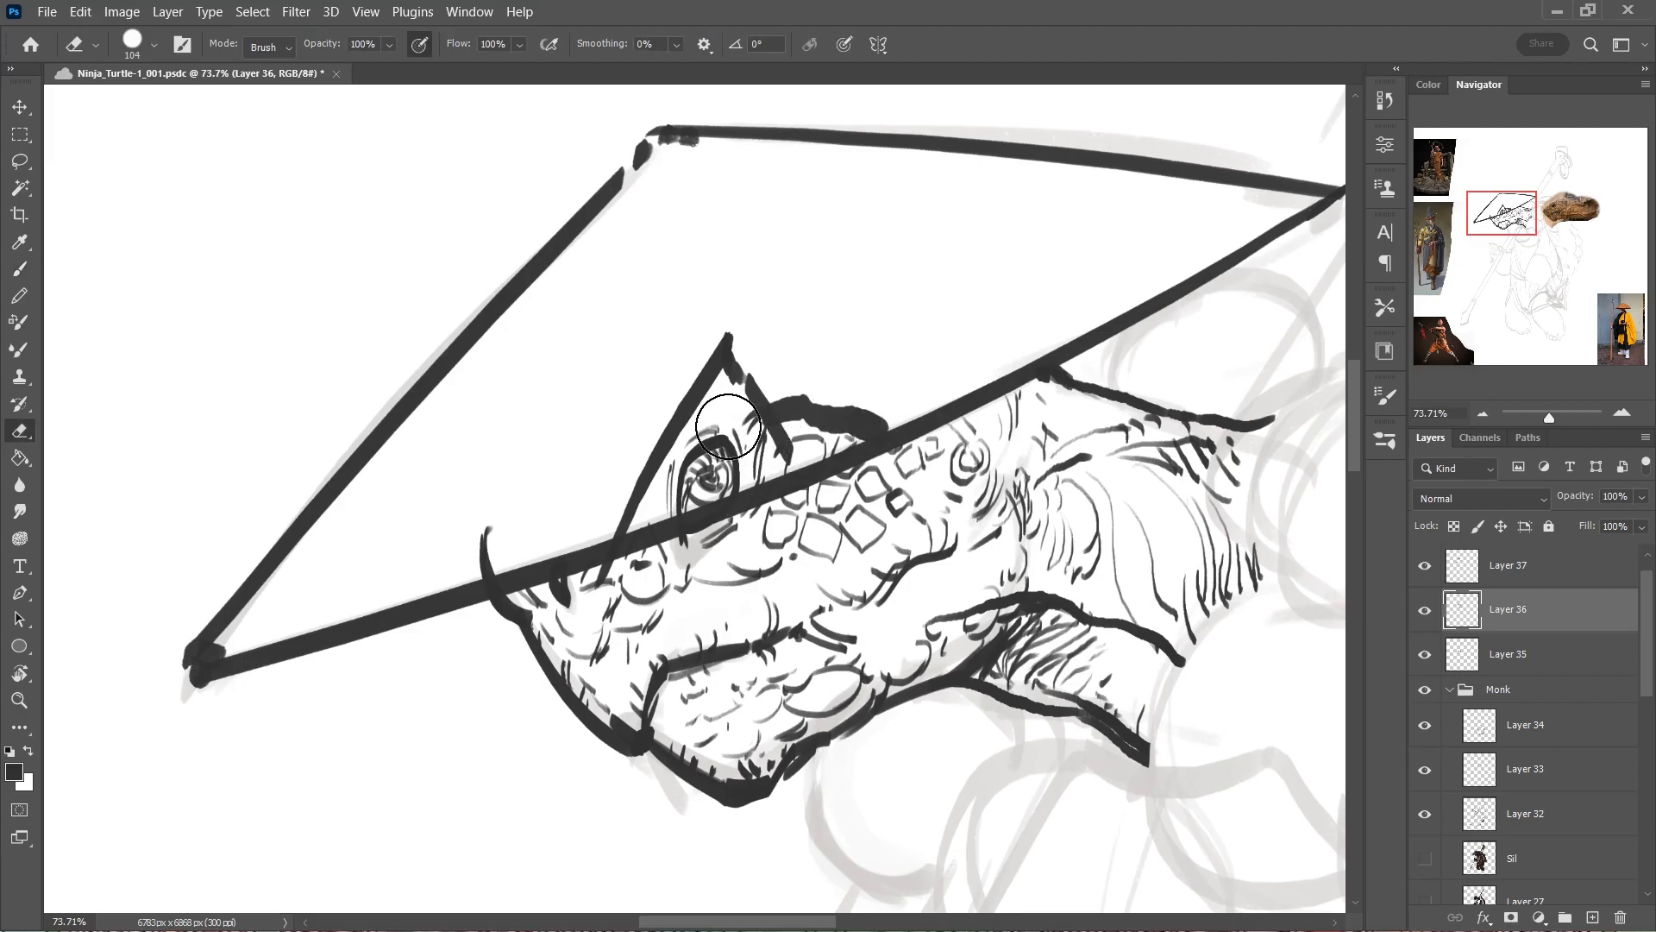
left_click_drag(728, 393, 783, 436)
mouse_move(776, 441)
left_mouse_down()
mouse_move(795, 463)
mouse_move(780, 416)
mouse_move(878, 431)
left_mouse_up()
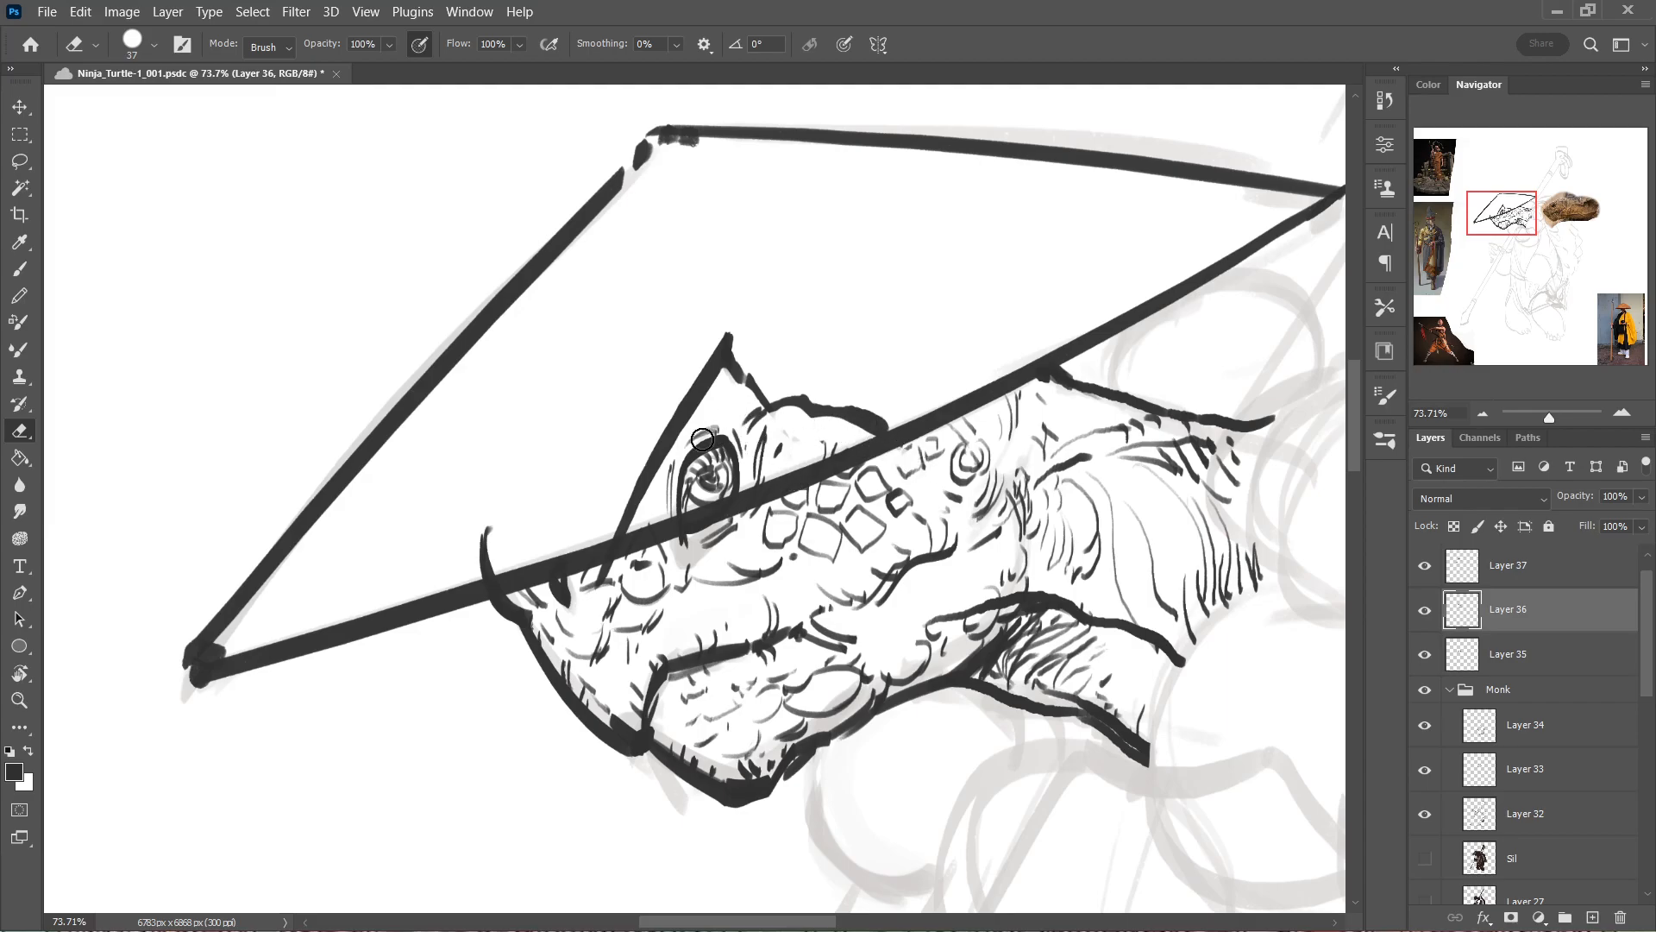
Erase the brim line between the notch's front edge and the back of the head contour on Layer 37.
key("b")
key("e")
key("alt+bracketright")
mouse_move(656, 531)
left_mouse_down()
mouse_move(637, 577)
mouse_move(634, 539)
mouse_move(628, 561)
mouse_move(671, 559)
left_mouse_up()
mouse_move(686, 523)
left_mouse_down()
mouse_move(651, 589)
mouse_move(730, 525)
mouse_move(850, 480)
mouse_move(900, 489)
mouse_move(773, 448)
mouse_move(843, 471)
mouse_move(861, 351)
left_mouse_up()
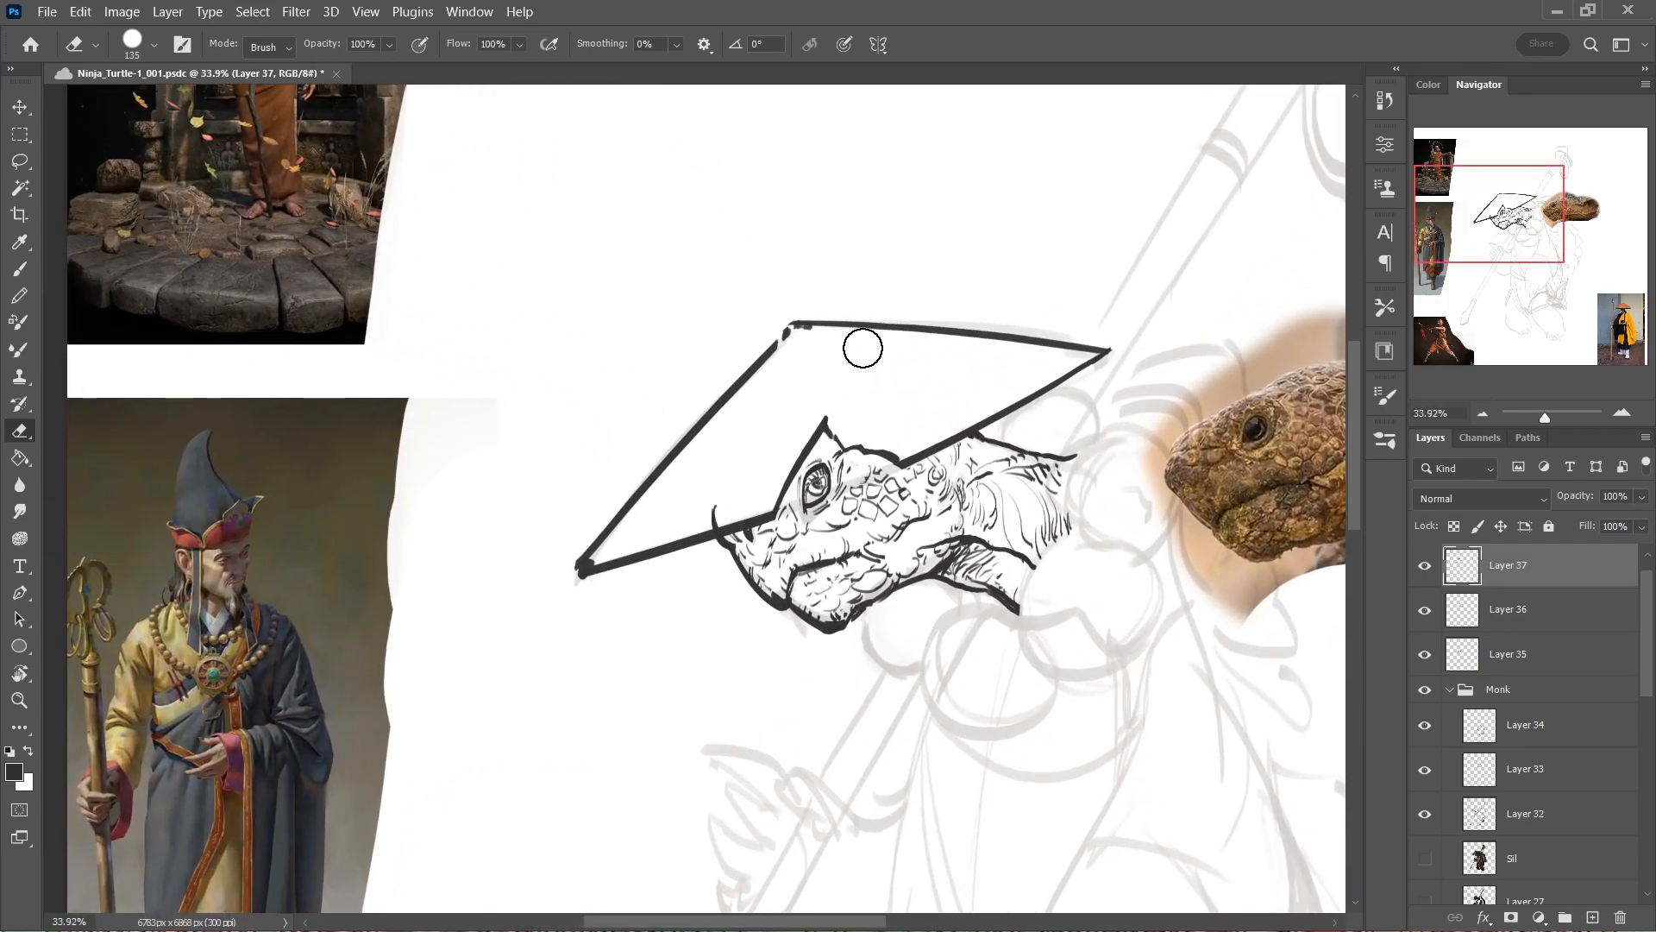
On Layer 36, ink the notch's jagged rear edge down to the brim with a 34 px brush and erase the top-of-head contour.
key("b")
mouse_move(834, 444)
left_mouse_down()
mouse_move(904, 470)
mouse_move(837, 472)
left_mouse_up()
left_click_drag(967, 487, 822, 546)
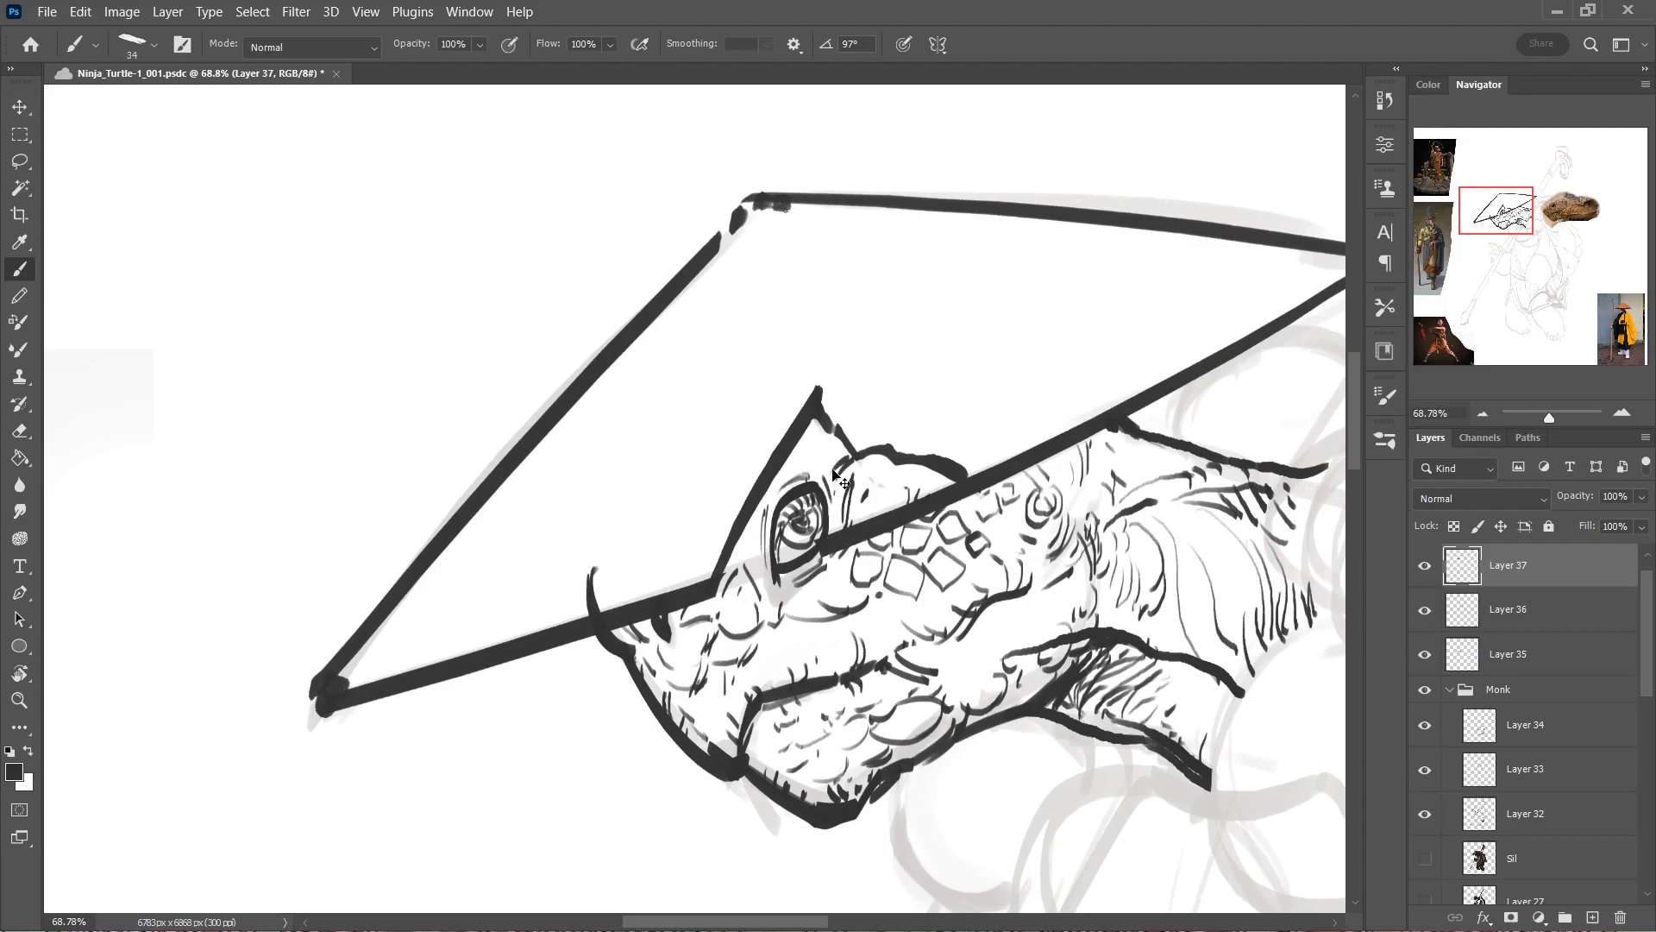
left_click(896, 459, "ctrl")
left_click_drag(816, 413, 856, 509)
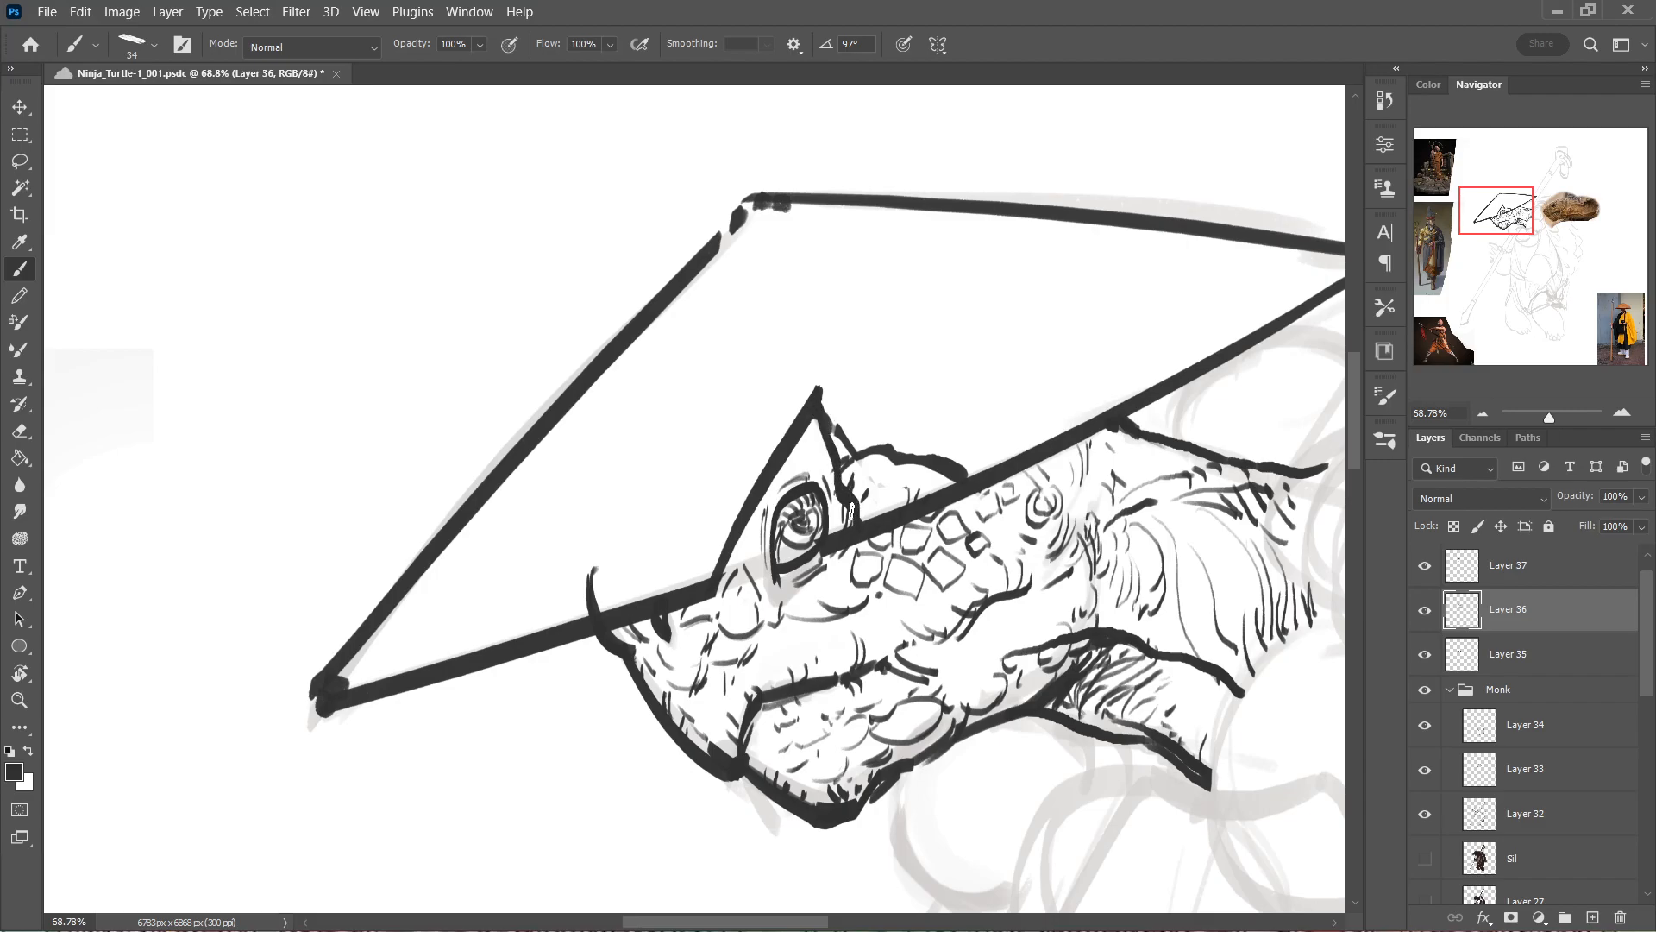
key("e")
left_click_drag(892, 447, 862, 415)
left_click_drag(936, 466, 902, 414)
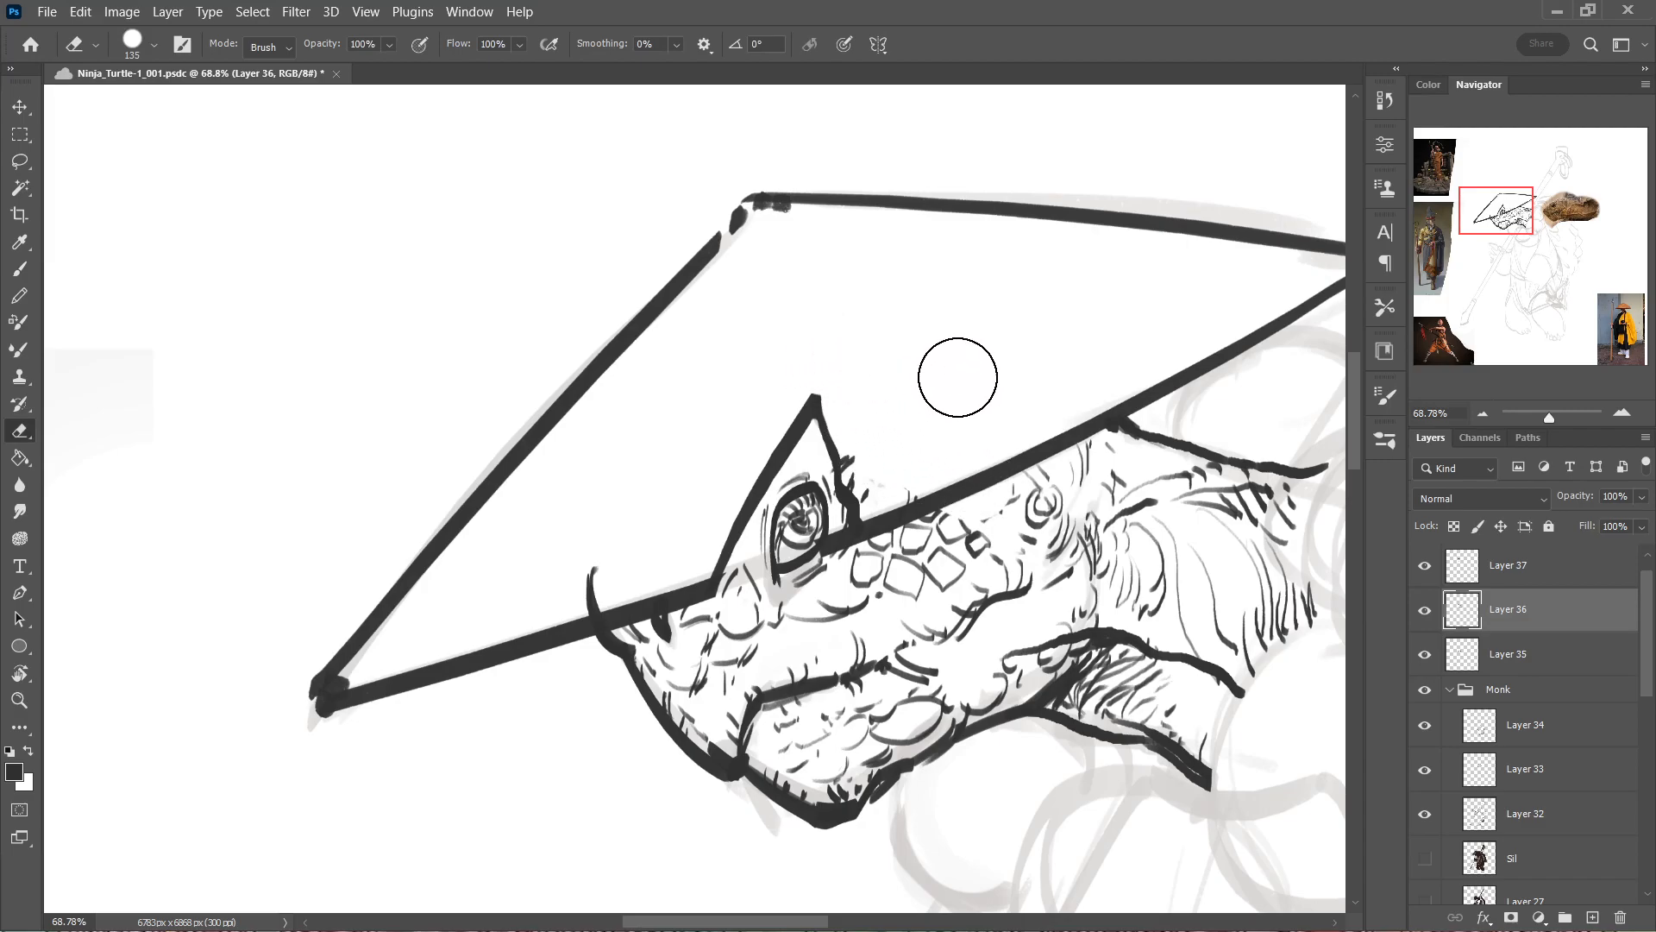
Erase the section of brim line crossing the eye inside the notch on Layer 37.
key("alt+bracketright")
left_click_drag(824, 517, 816, 548)
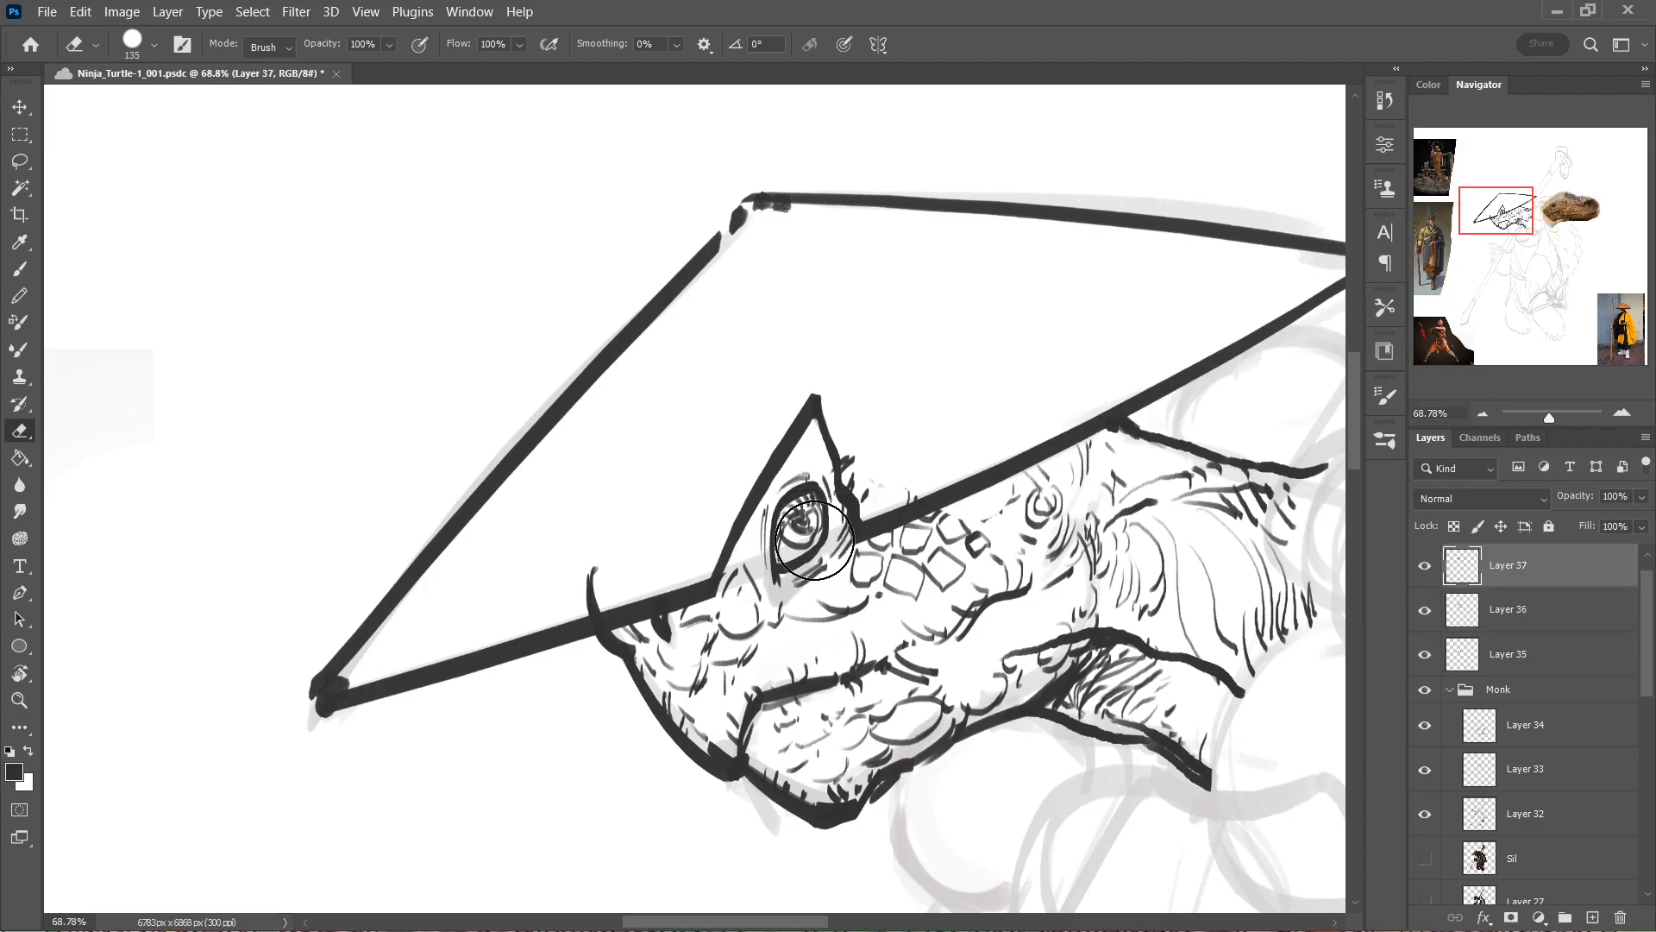
key("b")
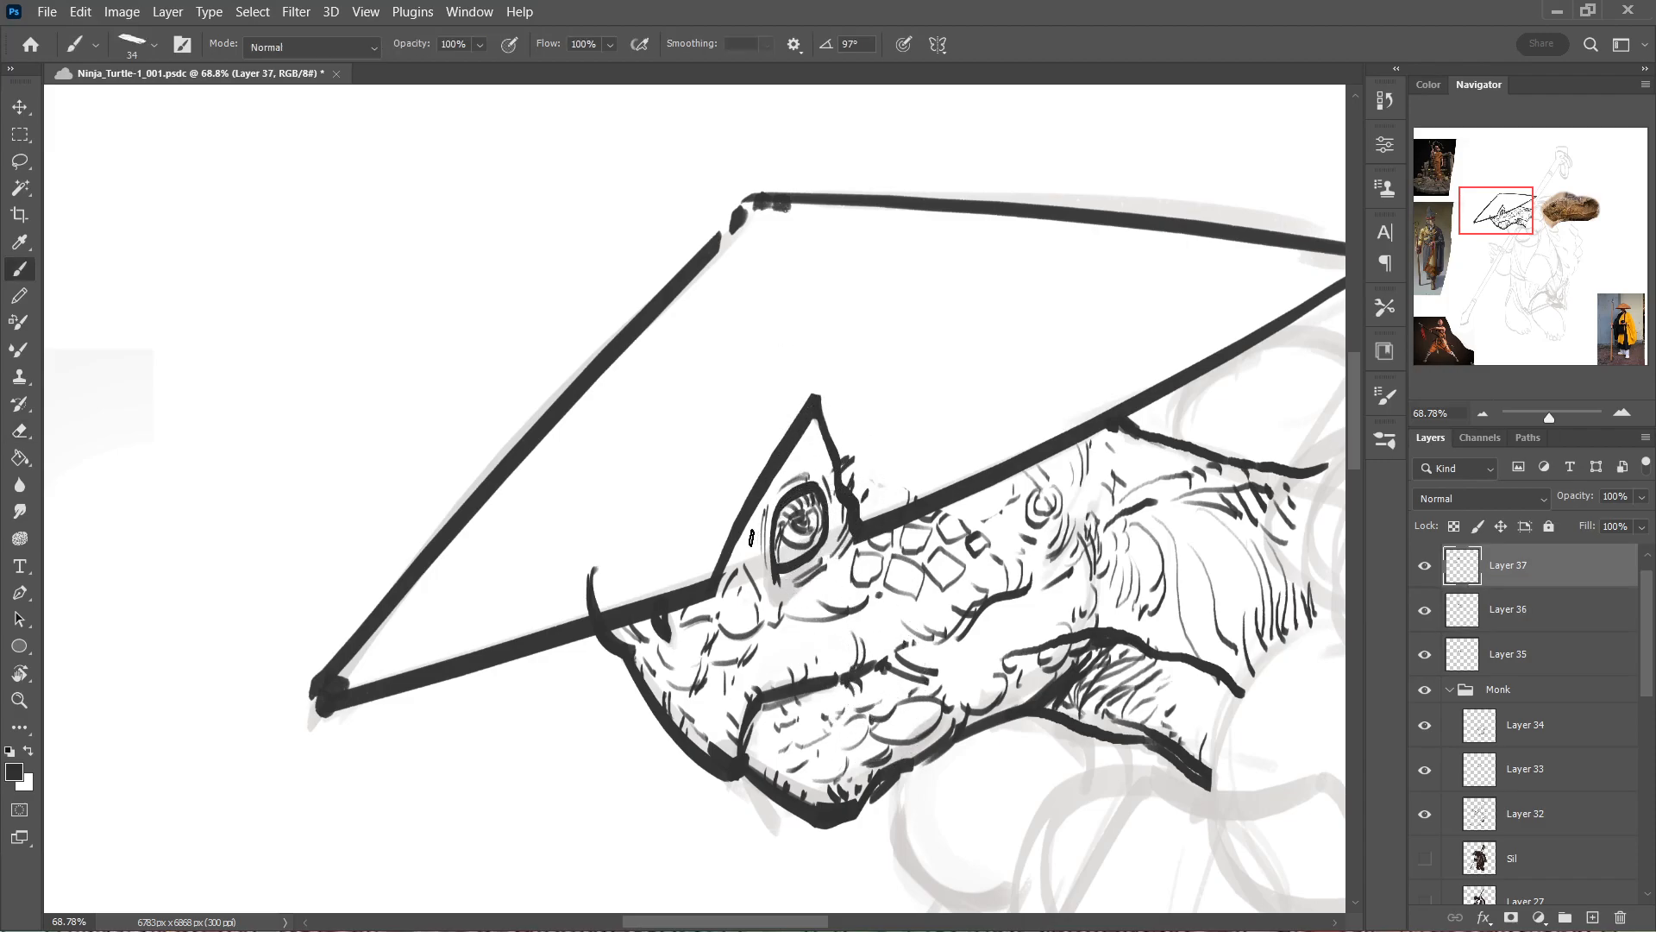
Hatch dark shading around the eye inside the hat's torn notch on Layer 37 with short brush strokes.
left_click_drag(720, 578, 779, 483)
key("ctrl+z")
left_click_drag(811, 429, 817, 467)
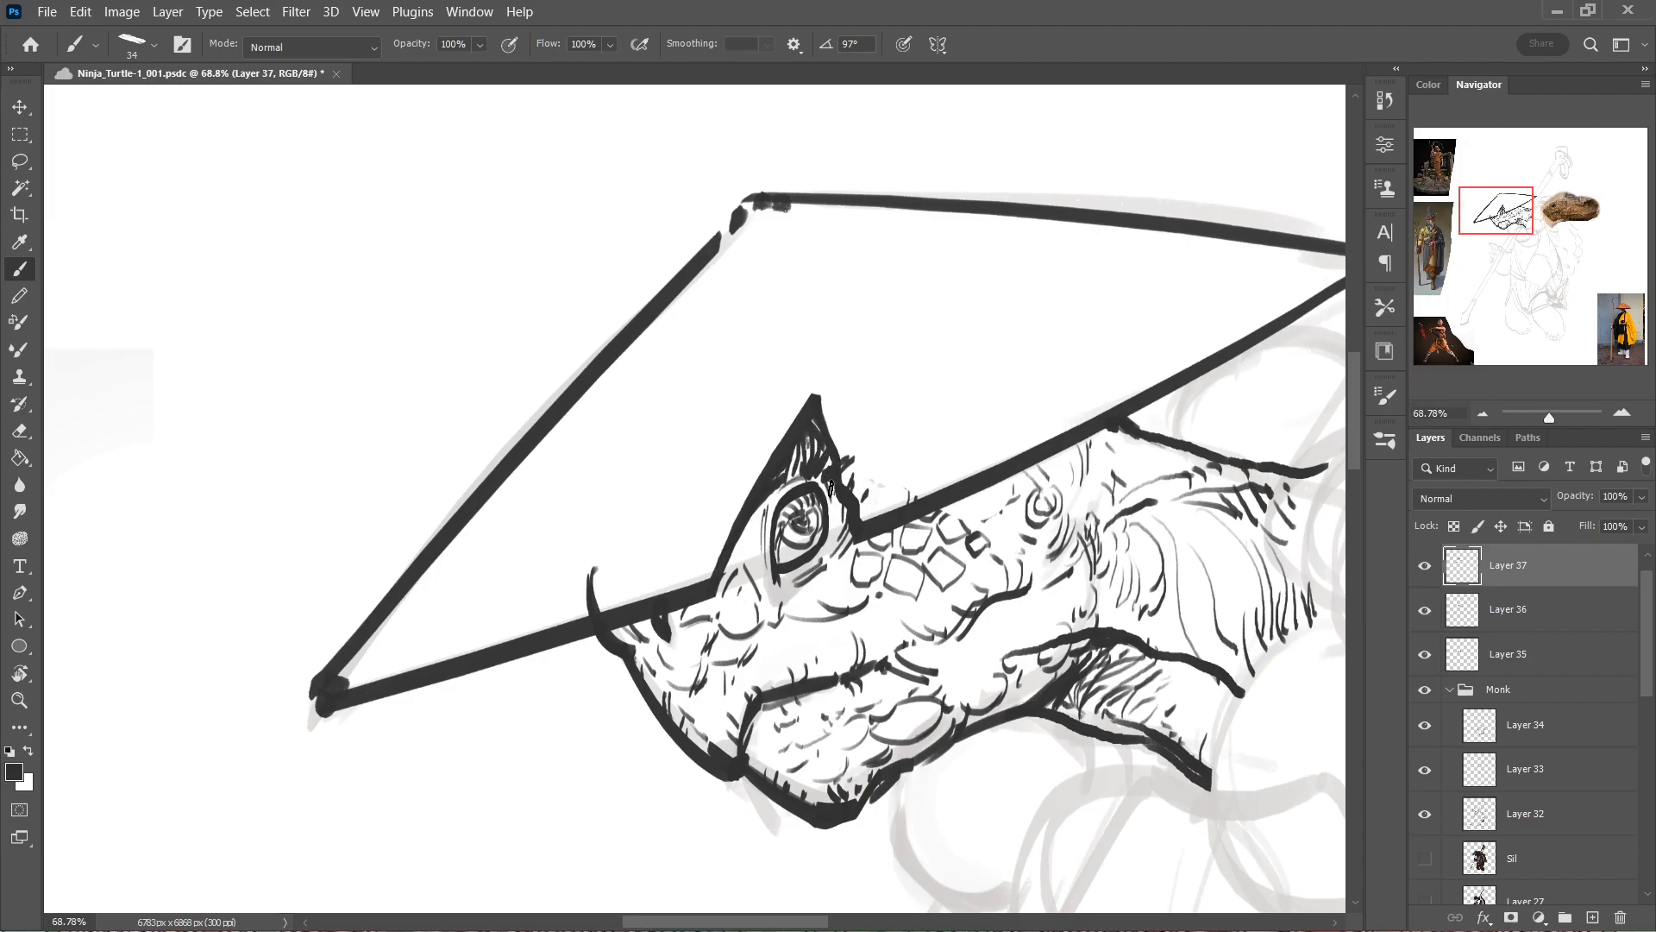
left_click_drag(771, 489, 765, 547)
key("ctrl+z")
left_click_drag(832, 478, 828, 496)
left_click_drag(1089, 434, 1079, 471)
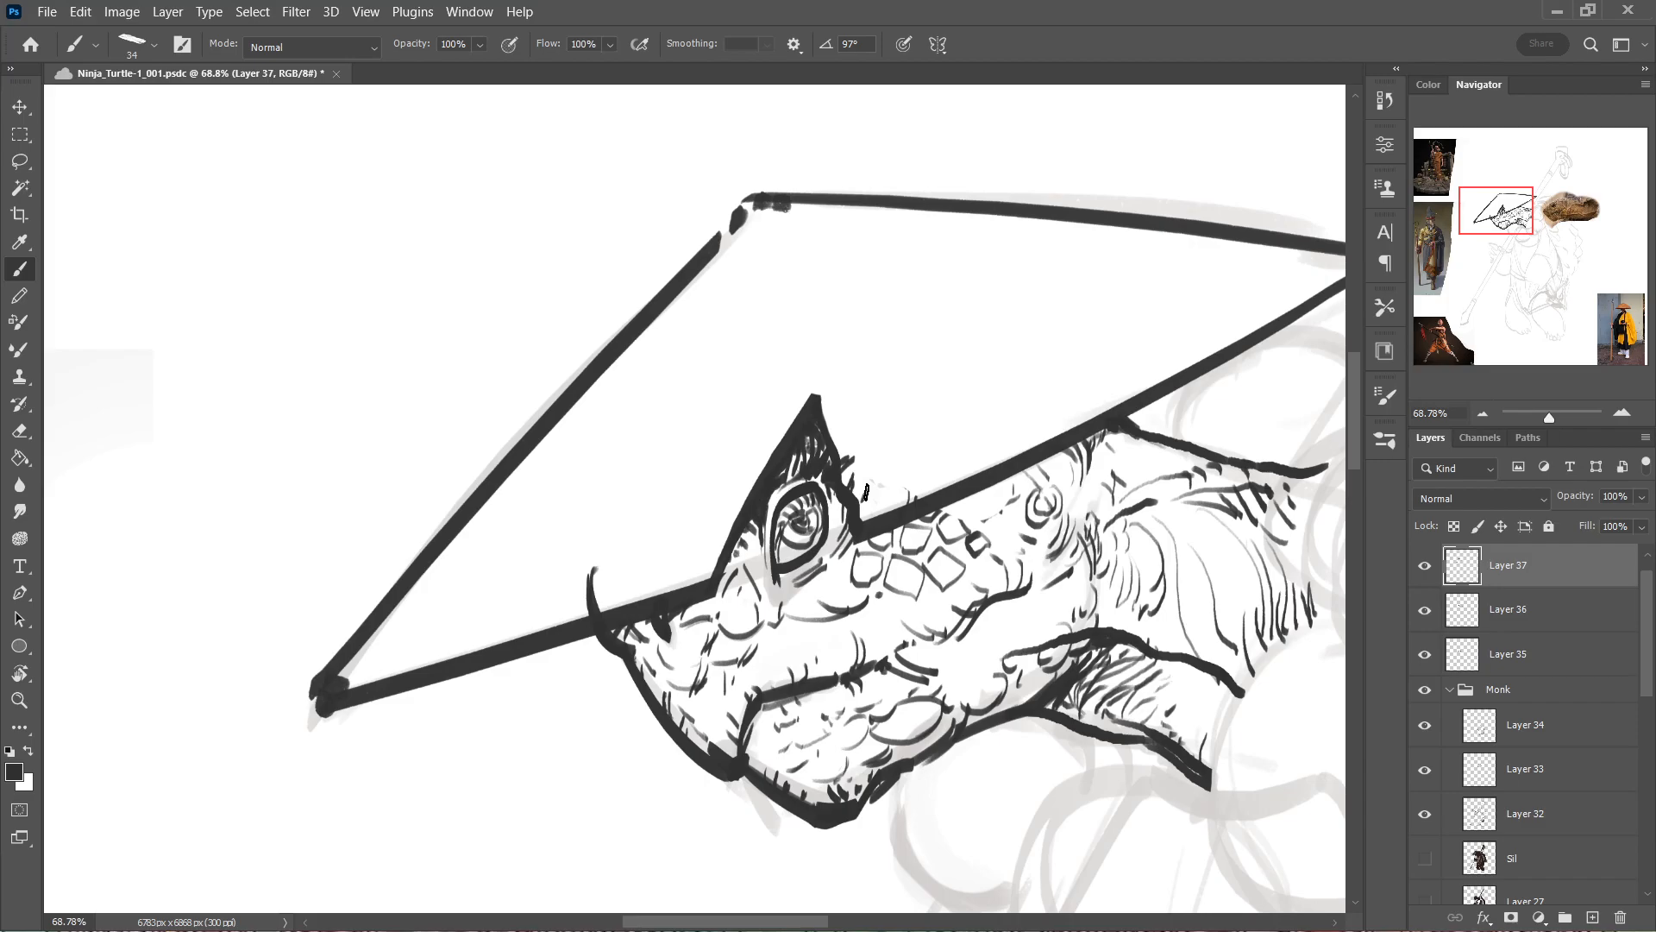
left_click_drag(980, 502, 963, 471)
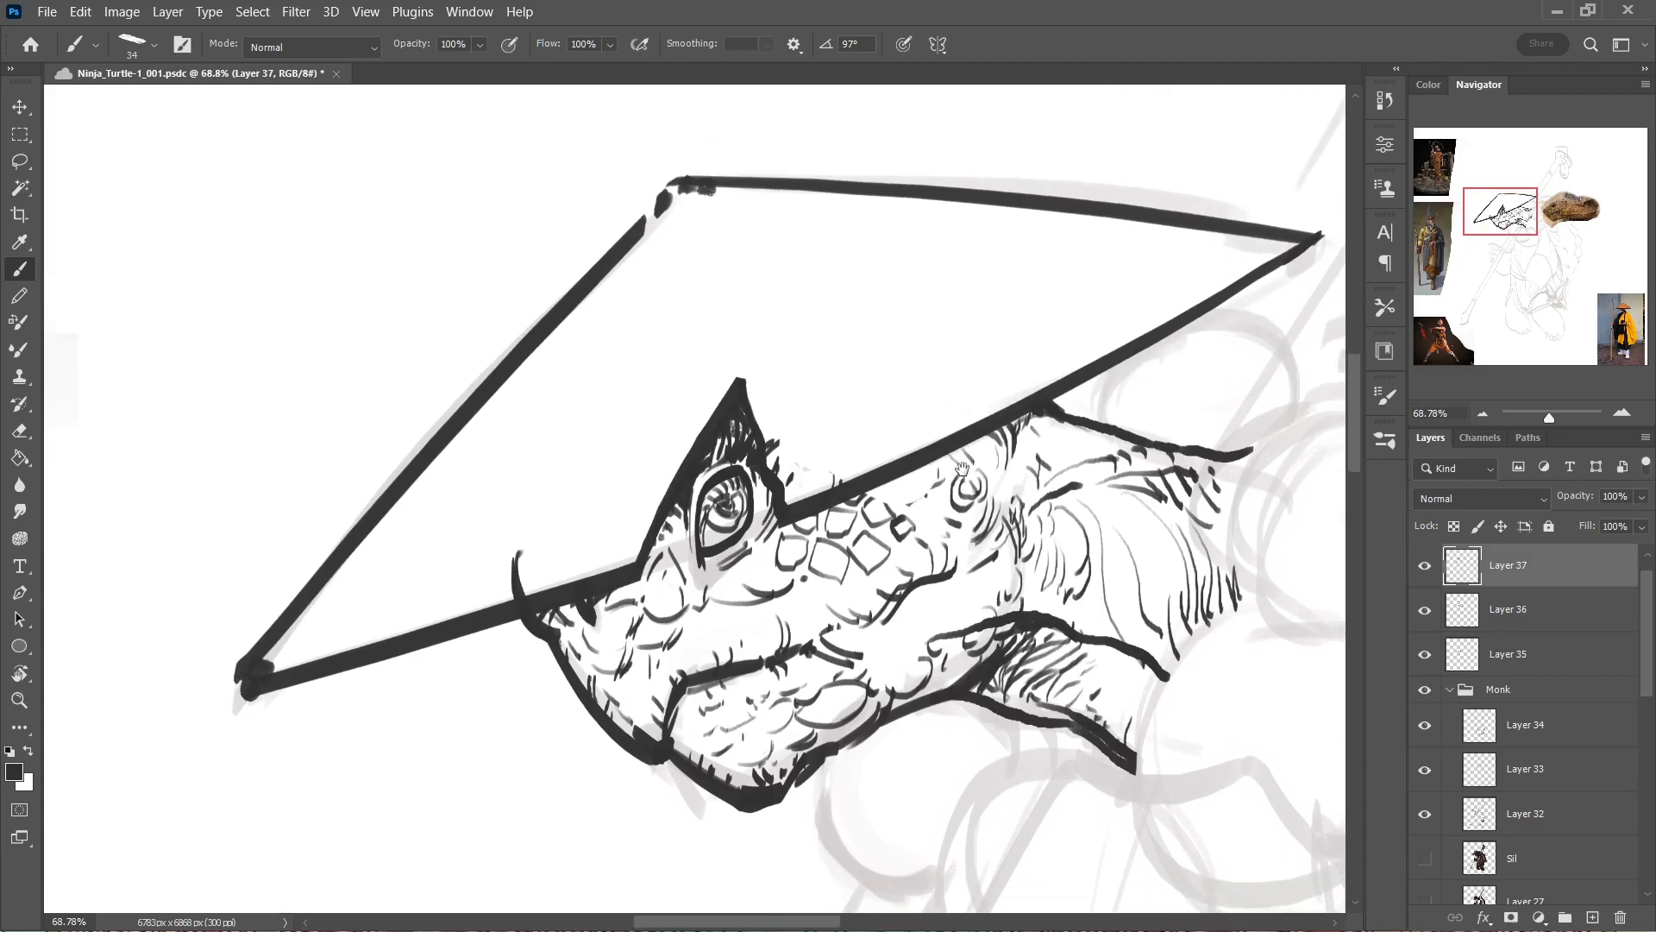
left_click_drag(779, 565, 832, 531)
left_click_drag(1018, 391, 949, 455)
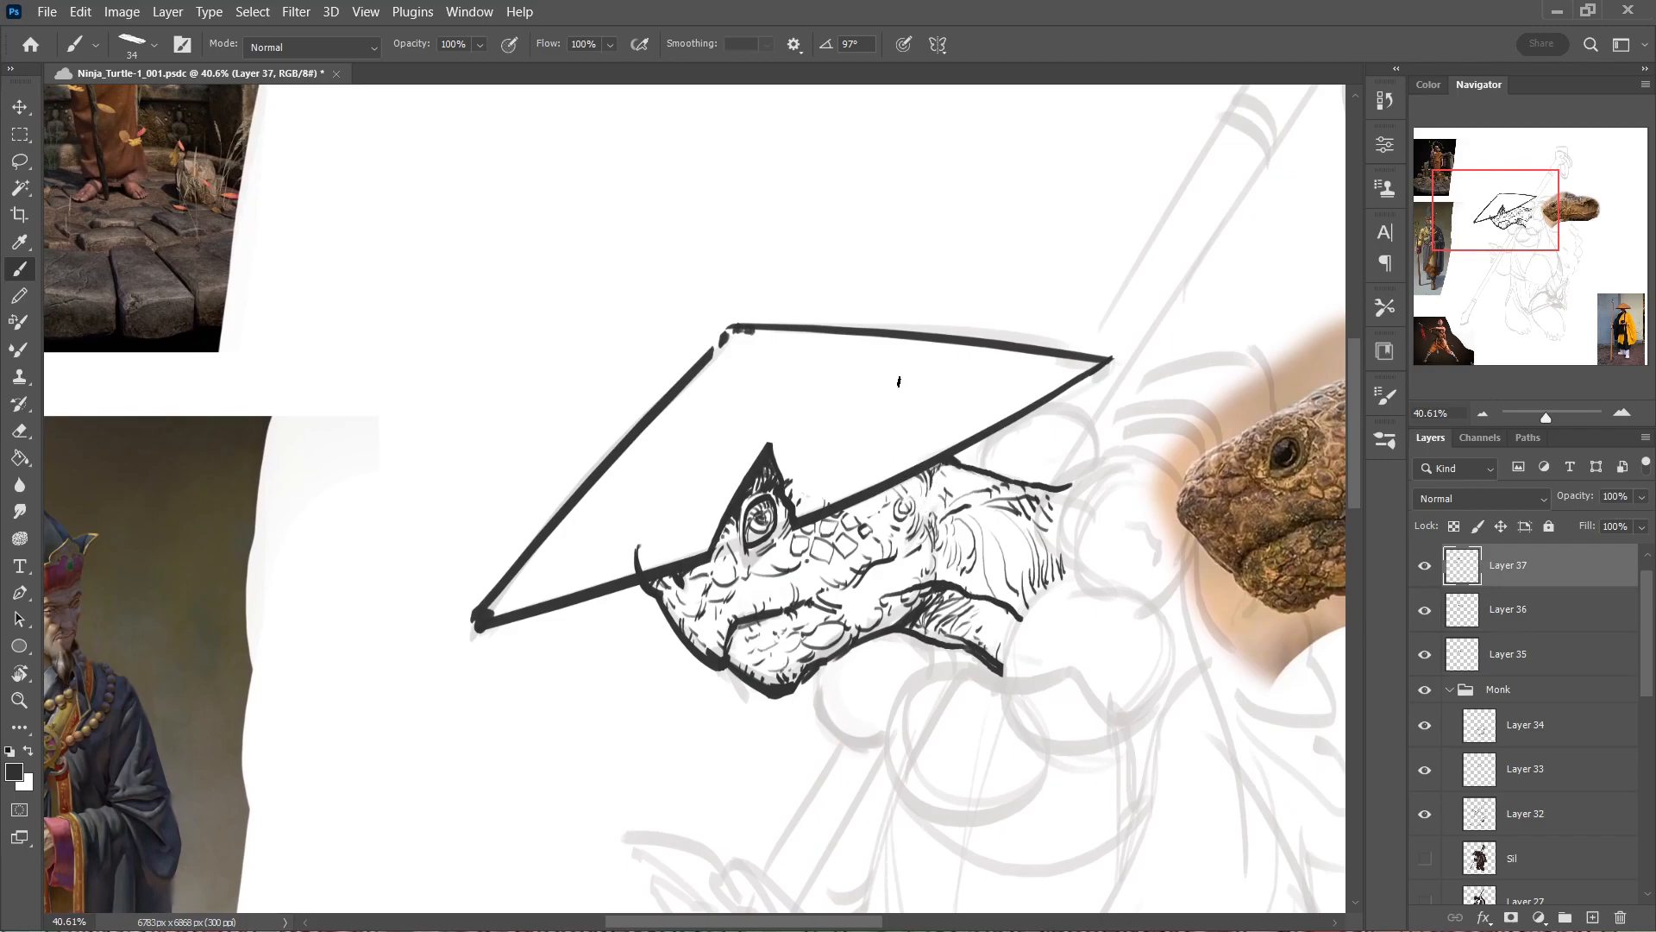
Toggle Layer 37 to check the hat, then ink thin straw lines between its front edge and the notch.
left_click_drag(959, 485, 1046, 484)
key("v")
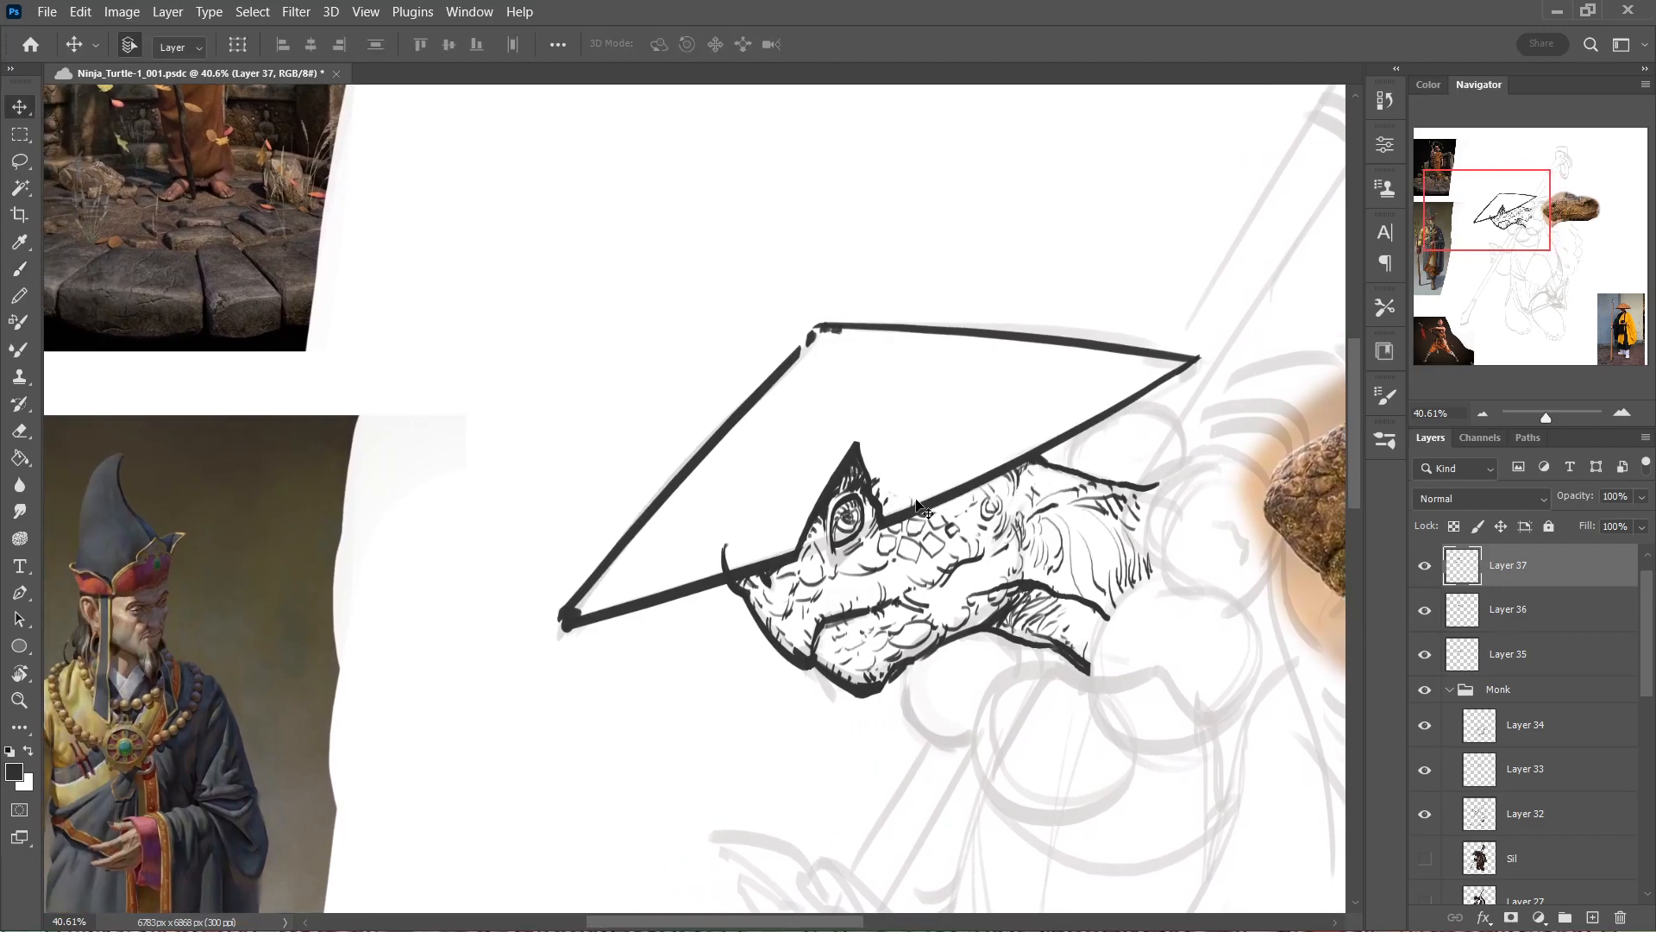
key("b")
left_click(1425, 565)
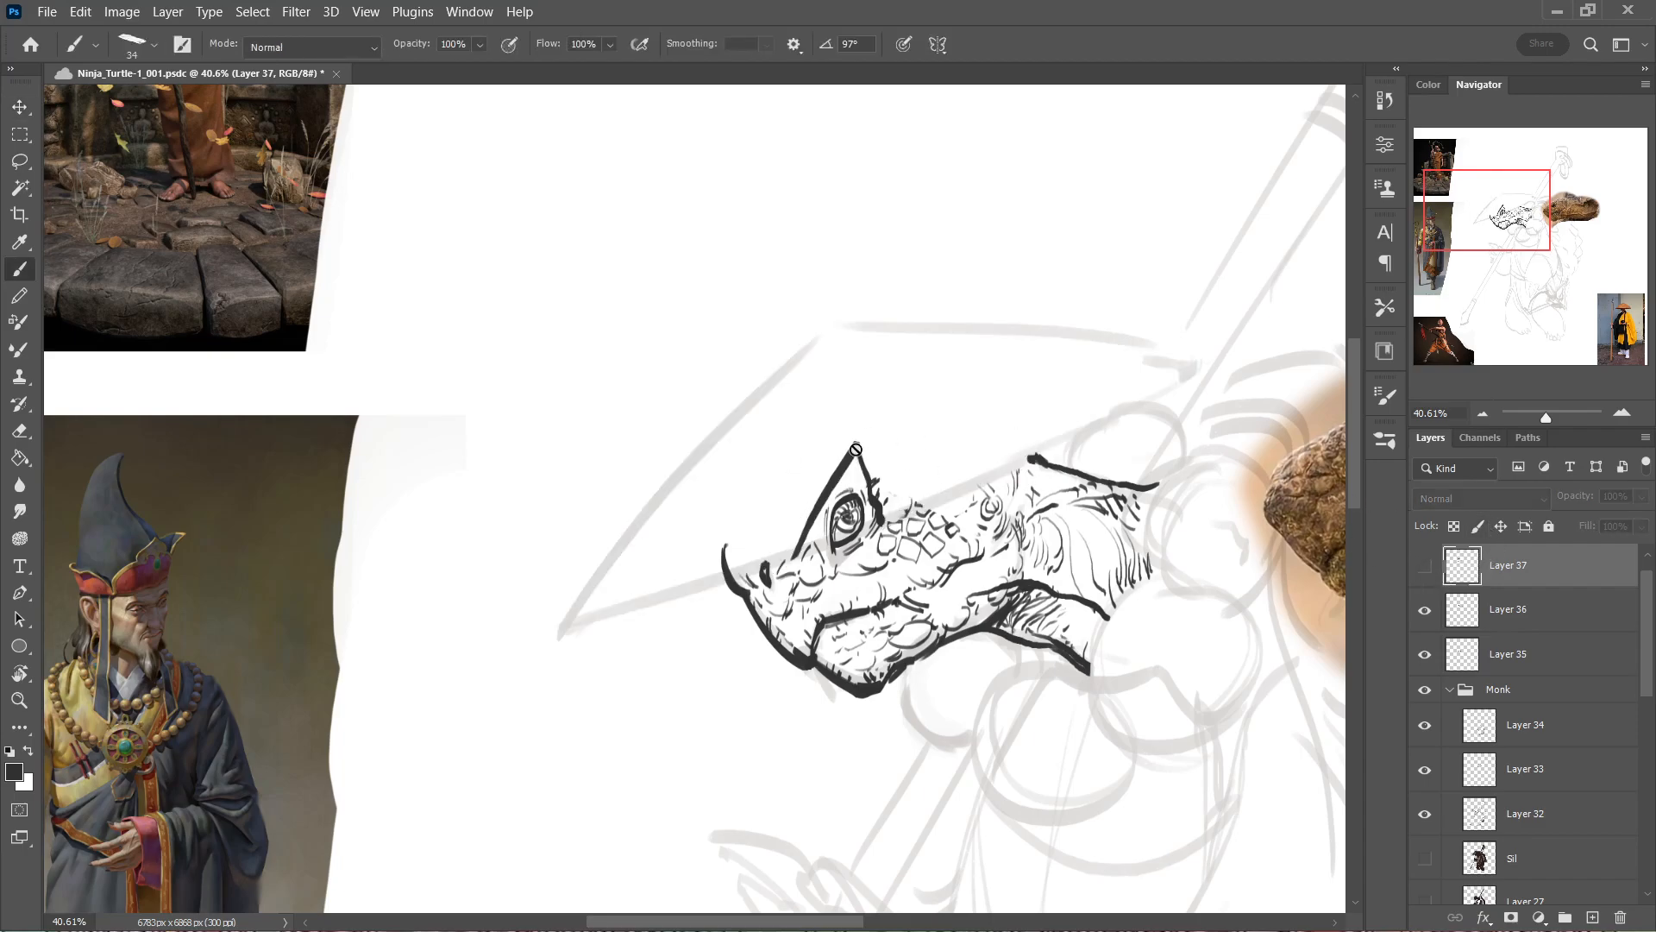
left_click(1414, 567)
left_click_drag(771, 546, 821, 364)
key("ctrl+z")
mouse_move(768, 547)
left_mouse_down()
mouse_move(824, 335)
mouse_move(801, 376)
left_mouse_up()
key("ctrl+z")
key("ctrl+z")
mouse_move(755, 547)
left_mouse_down()
mouse_move(791, 440)
mouse_move(782, 456)
left_mouse_up()
left_click_drag(649, 581, 693, 495)
key("ctrl+z")
left_click_drag(671, 558, 770, 412)
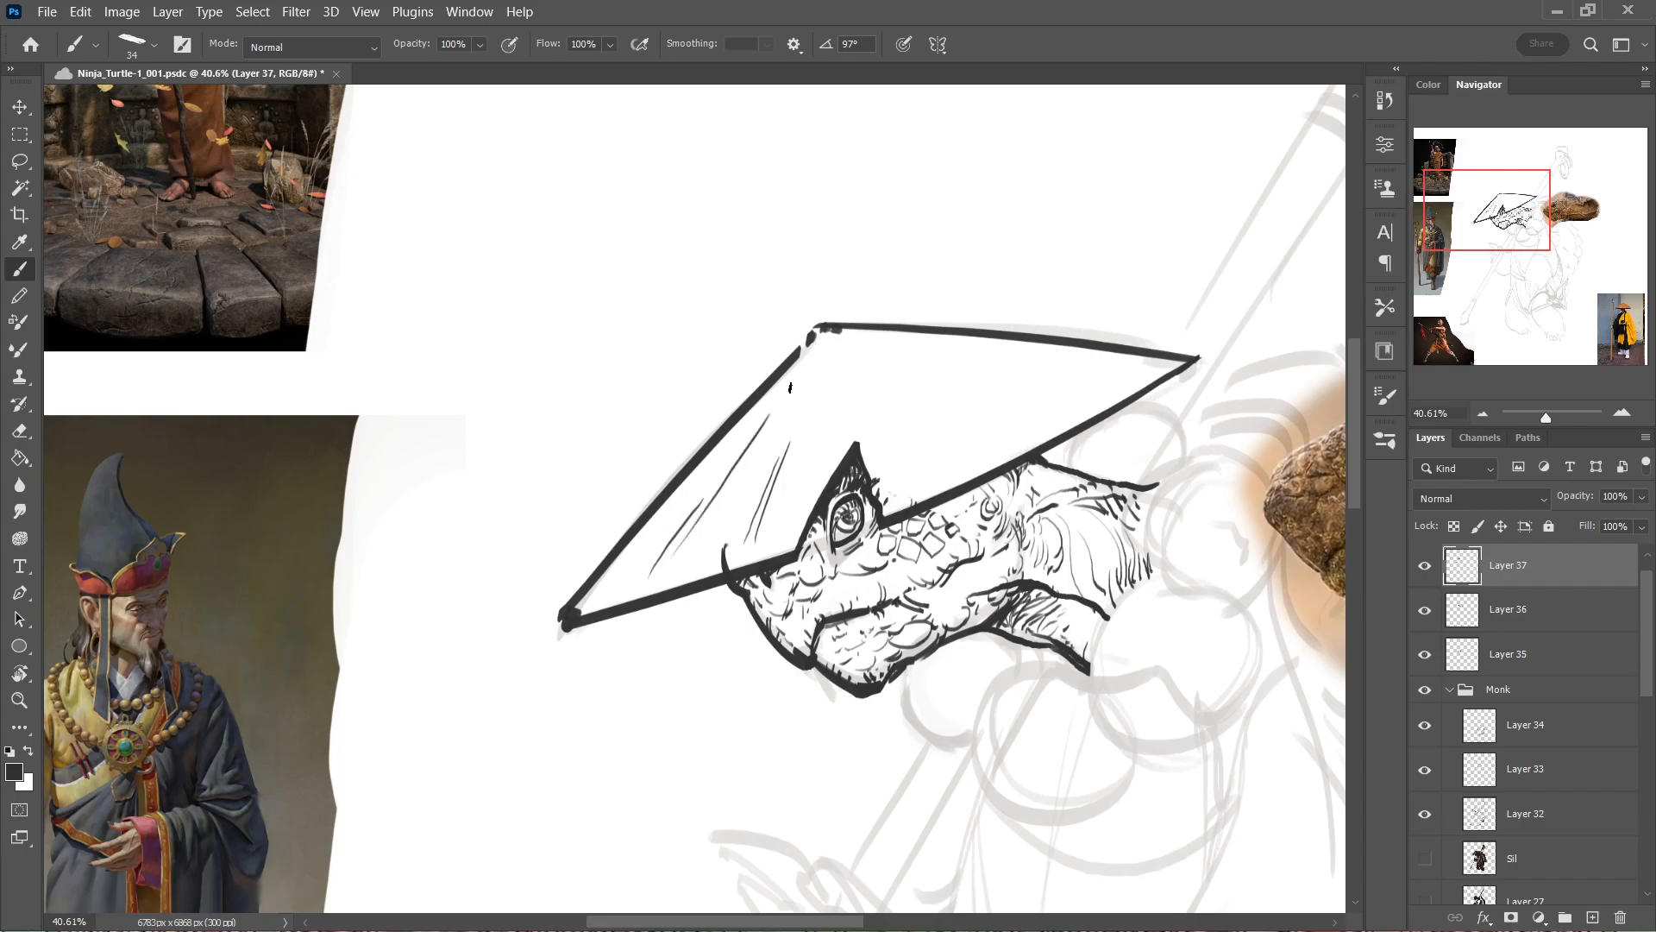
Add fine straw lines and short weave strokes close to the hat's sloping front edge on Layer 37.
mouse_move(668, 536)
left_mouse_down()
mouse_move(736, 434)
mouse_move(645, 545)
mouse_move(709, 466)
left_mouse_up()
left_click_drag(619, 572, 794, 367)
key("ctrl+z")
mouse_move(719, 466)
left_mouse_down()
mouse_move(811, 358)
mouse_move(752, 440)
mouse_move(801, 378)
left_mouse_up()
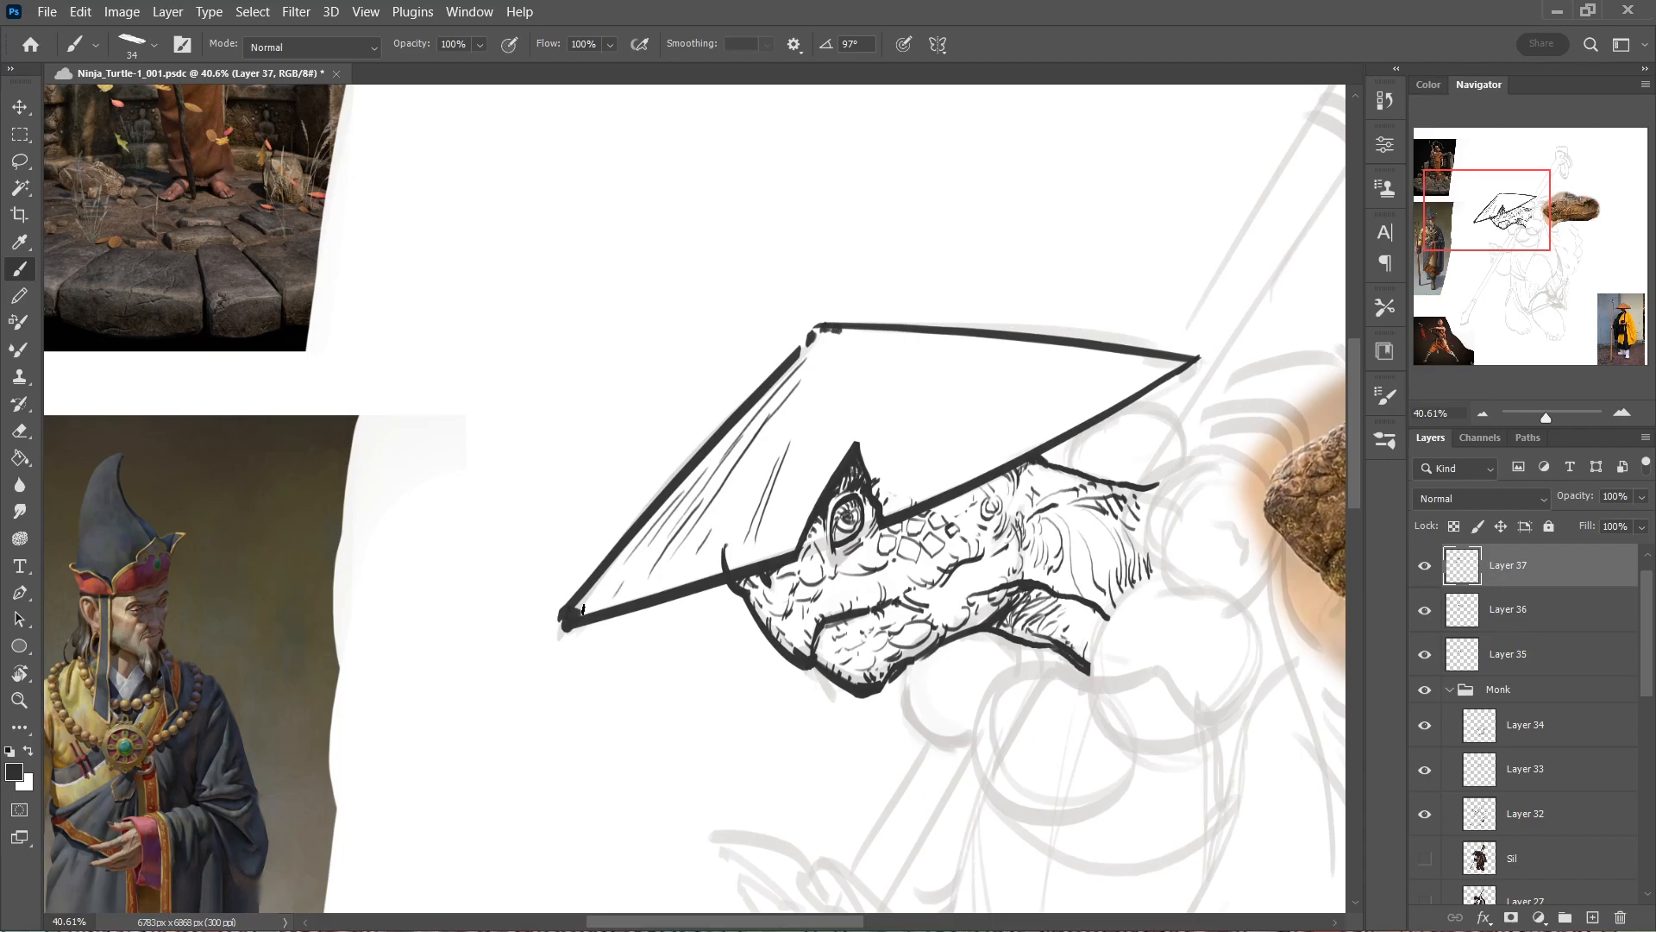
left_click_drag(658, 530, 693, 505)
Ink thin straw lines running along the hat's upper rear edge toward the back tip on Layer 37.
key("r")
mouse_move(808, 420)
left_mouse_down()
mouse_move(580, 575)
mouse_move(661, 364)
mouse_move(788, 311)
mouse_move(722, 414)
mouse_move(661, 269)
left_mouse_up()
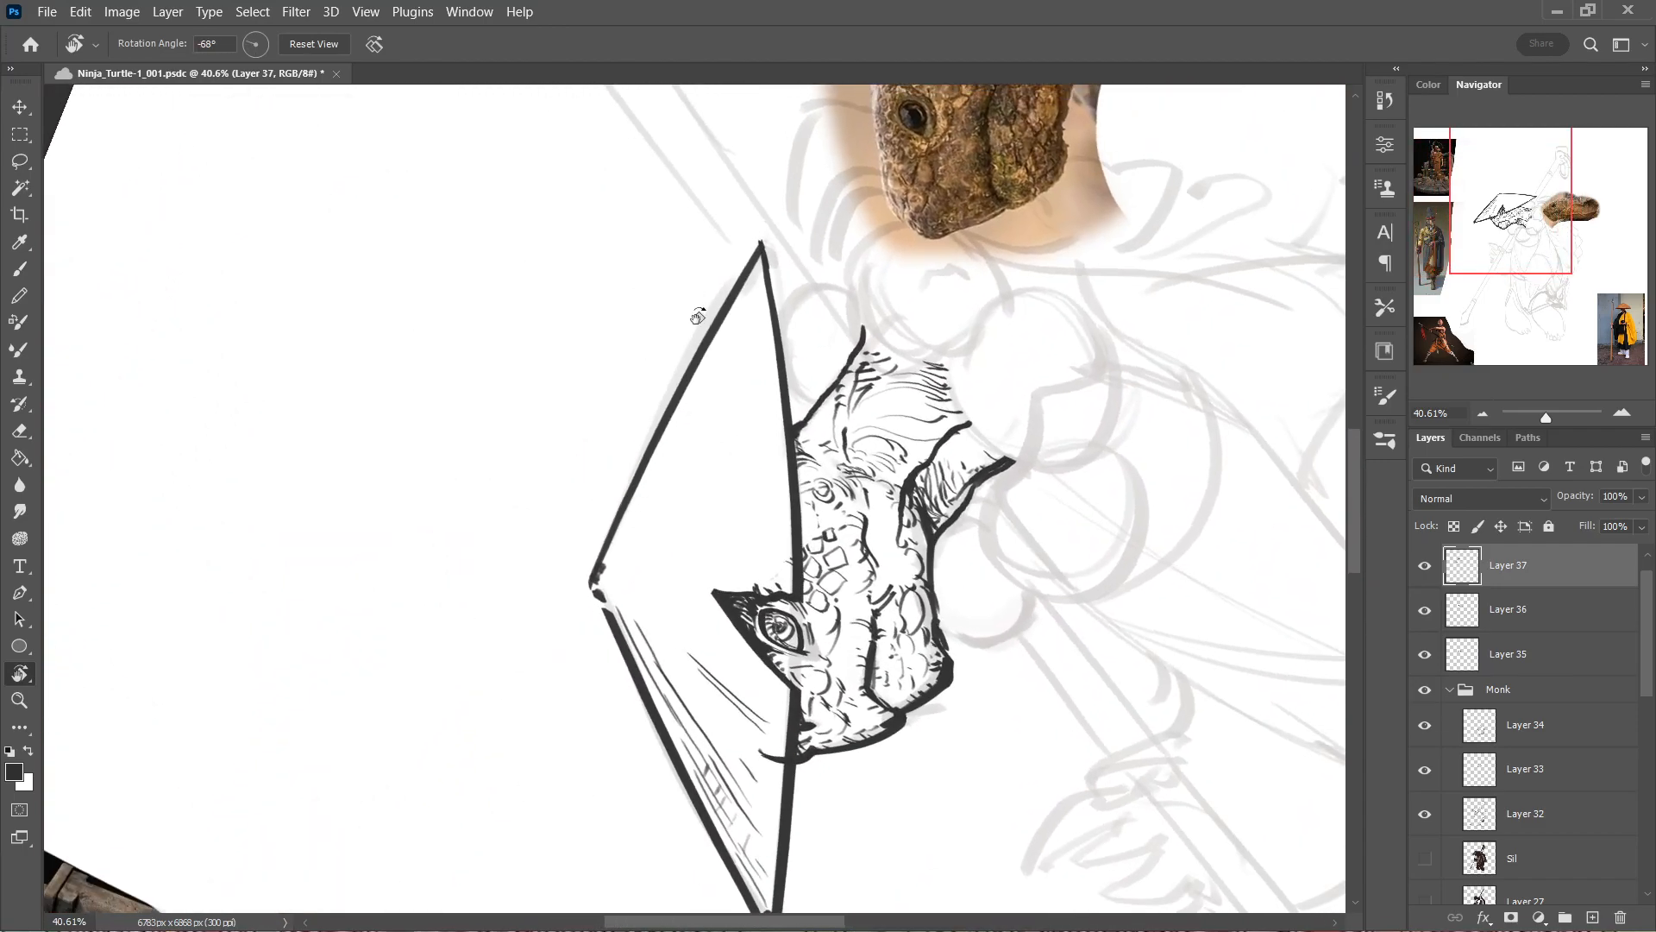
key("b")
left_click_drag(618, 560, 718, 354)
key("ctrl+z")
mouse_move(637, 535)
left_mouse_down()
mouse_move(729, 333)
mouse_move(718, 366)
mouse_move(735, 352)
left_mouse_up()
key("ctrl+z")
mouse_move(691, 456)
left_mouse_down()
mouse_move(736, 368)
mouse_move(724, 354)
left_mouse_up()
left_click_drag(750, 287, 729, 333)
left_click_drag(757, 319, 726, 416)
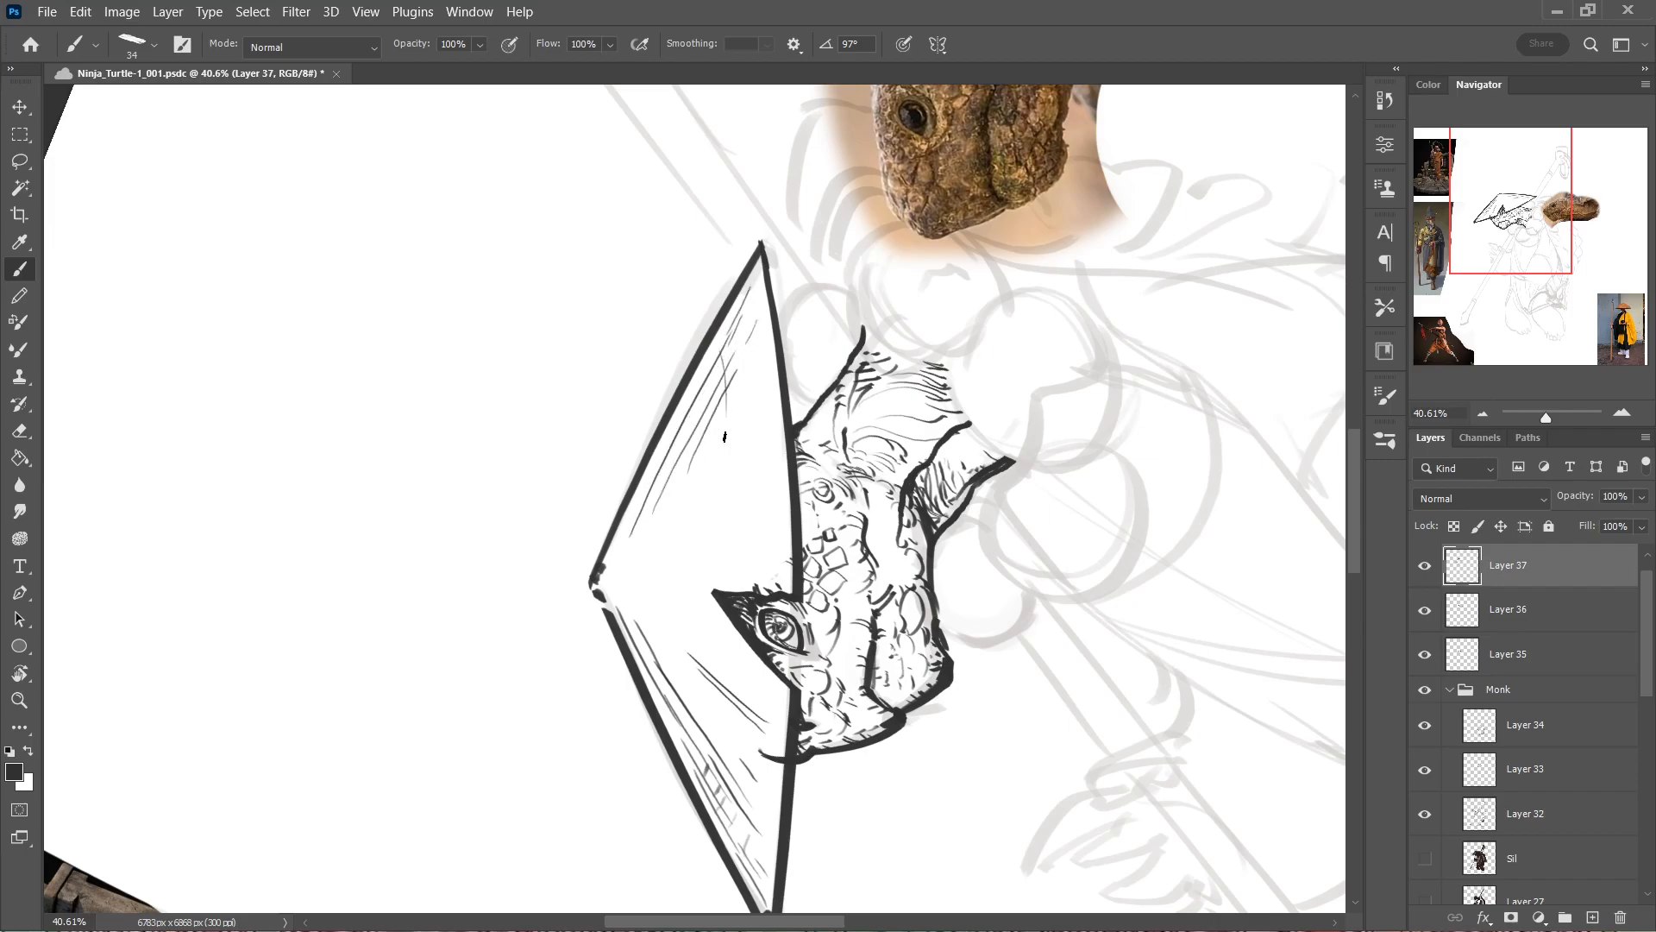
Add straw lines radiating from the hat's peak toward the brim behind the notch, with short weave strokes crossing them.
mouse_move(690, 496)
left_mouse_down()
mouse_move(747, 426)
mouse_move(735, 470)
left_mouse_up()
left_click_drag(671, 524, 750, 501)
mouse_move(781, 569)
left_mouse_down()
mouse_move(705, 561)
mouse_move(766, 563)
left_mouse_up()
key("ctrl+z")
key("ctrl+z")
left_click_drag(636, 557, 763, 548)
key("ctrl+z")
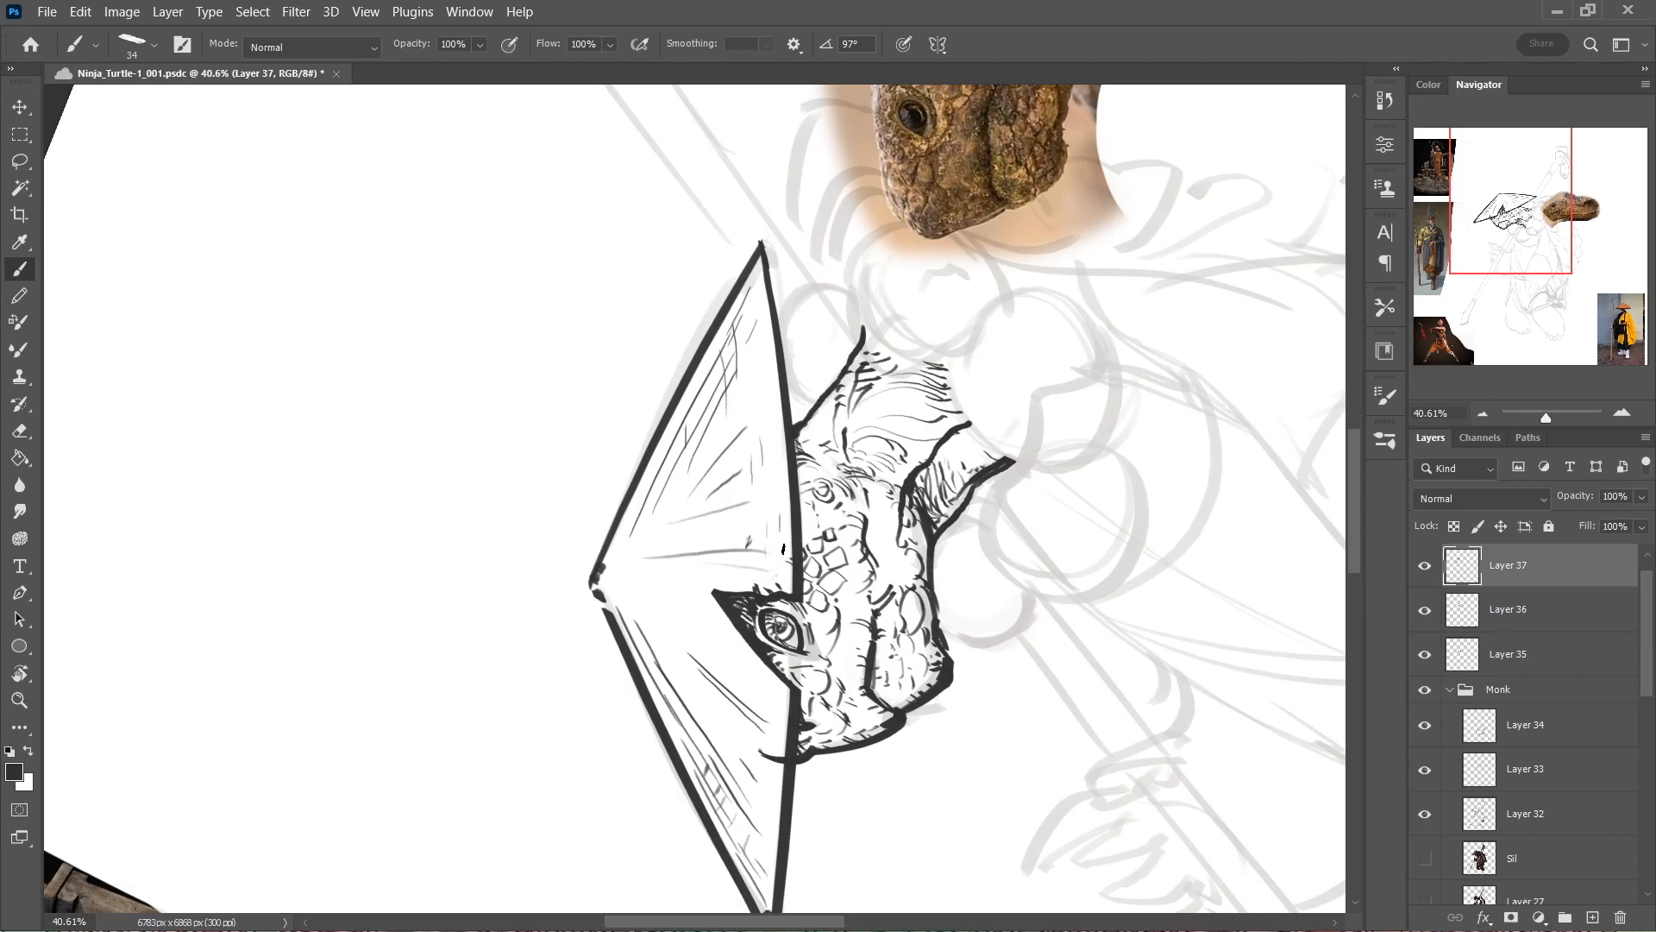
key("Escape")
Erase the end of the snout contour that sticks up over the hat's brim on Layer 35.
left_click_drag(789, 425, 912, 306)
left_click_drag(879, 352, 795, 347)
left_click_drag(732, 393, 849, 370)
key("alt+[")
key("alt+[")
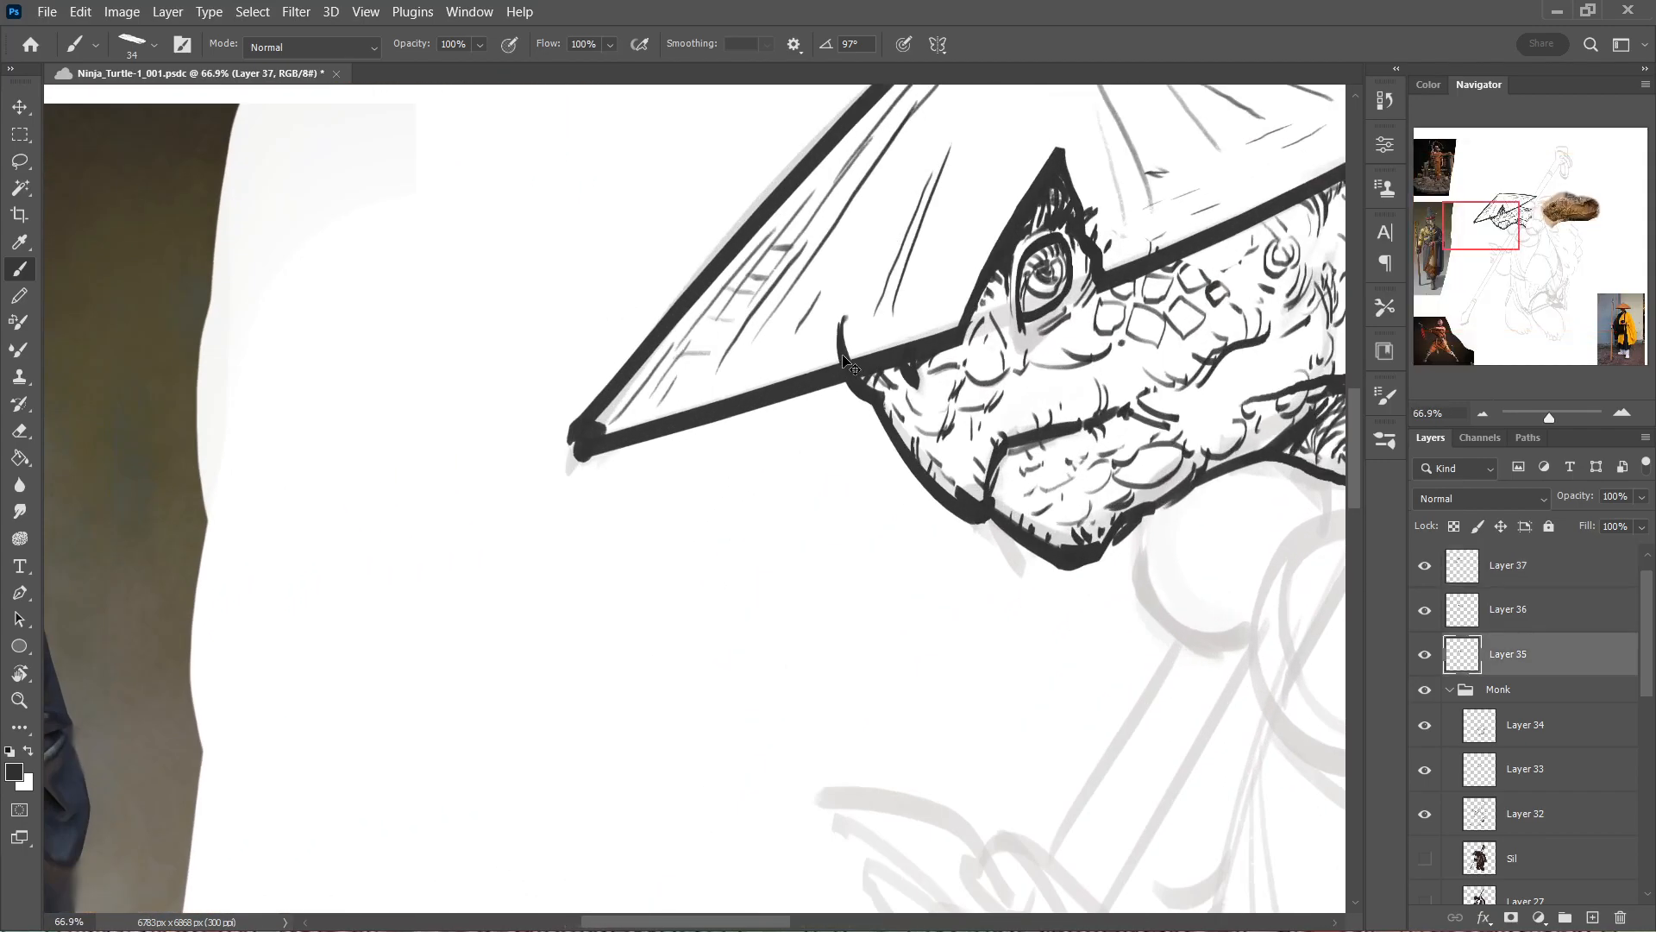
key("e")
left_click_drag(906, 303, 831, 339)
left_click_drag(830, 339, 864, 331)
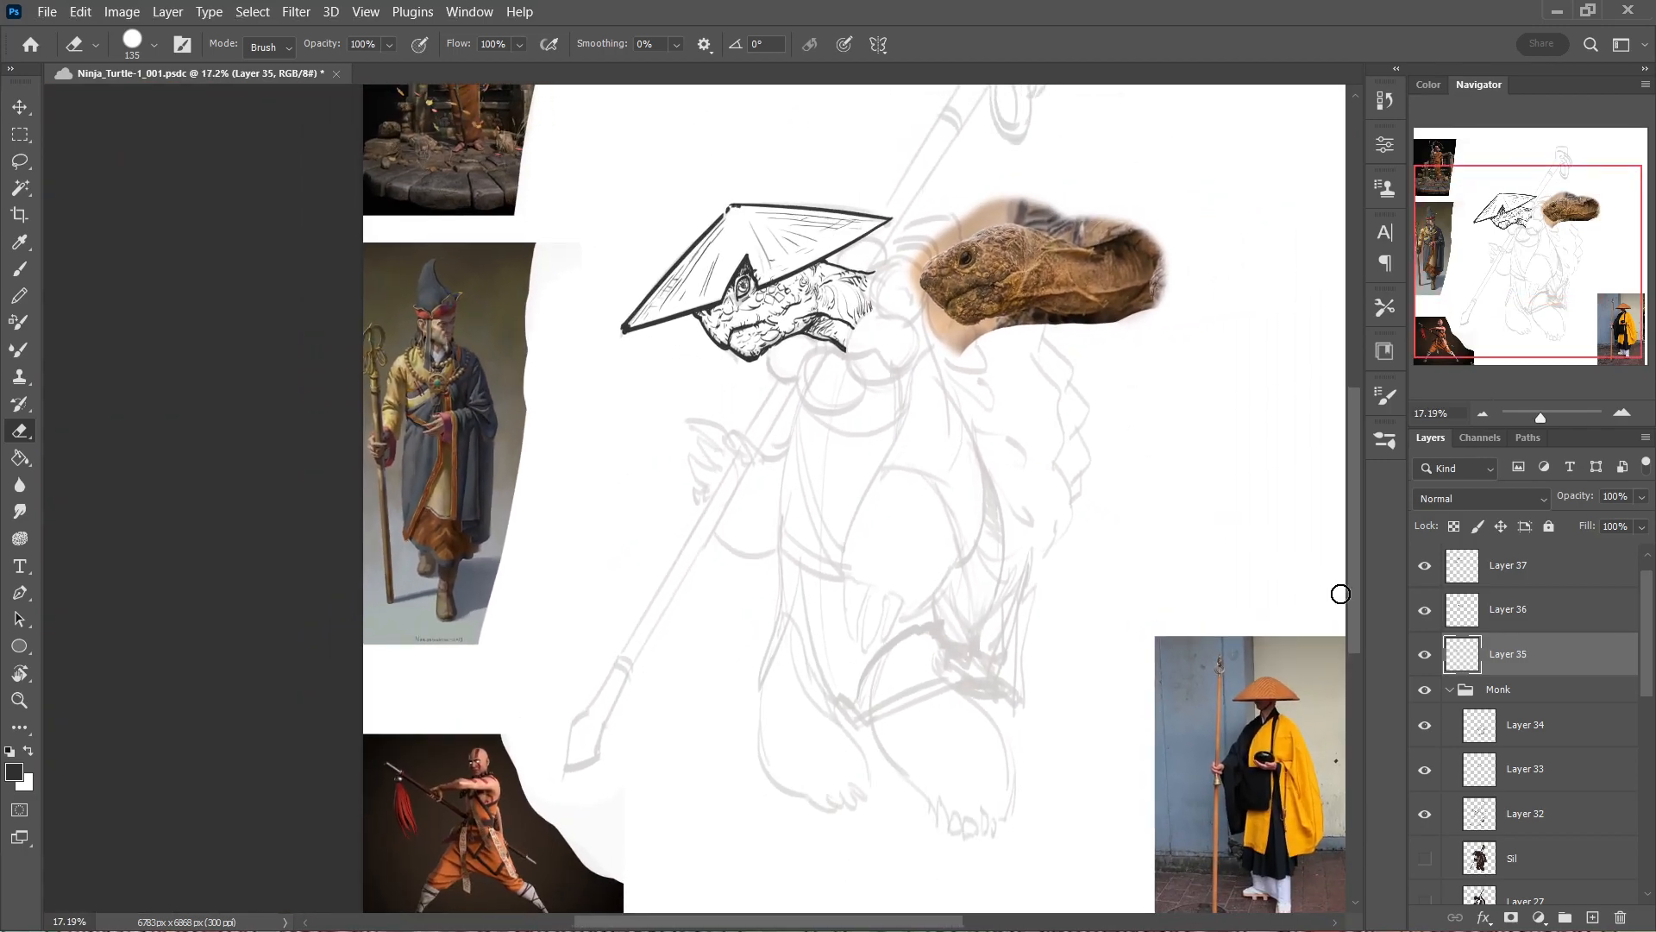
Group Layers 35 to 37 and hide the ref group with the reference photos.
left_click(1519, 567, "shift")
key("ctrl+g")
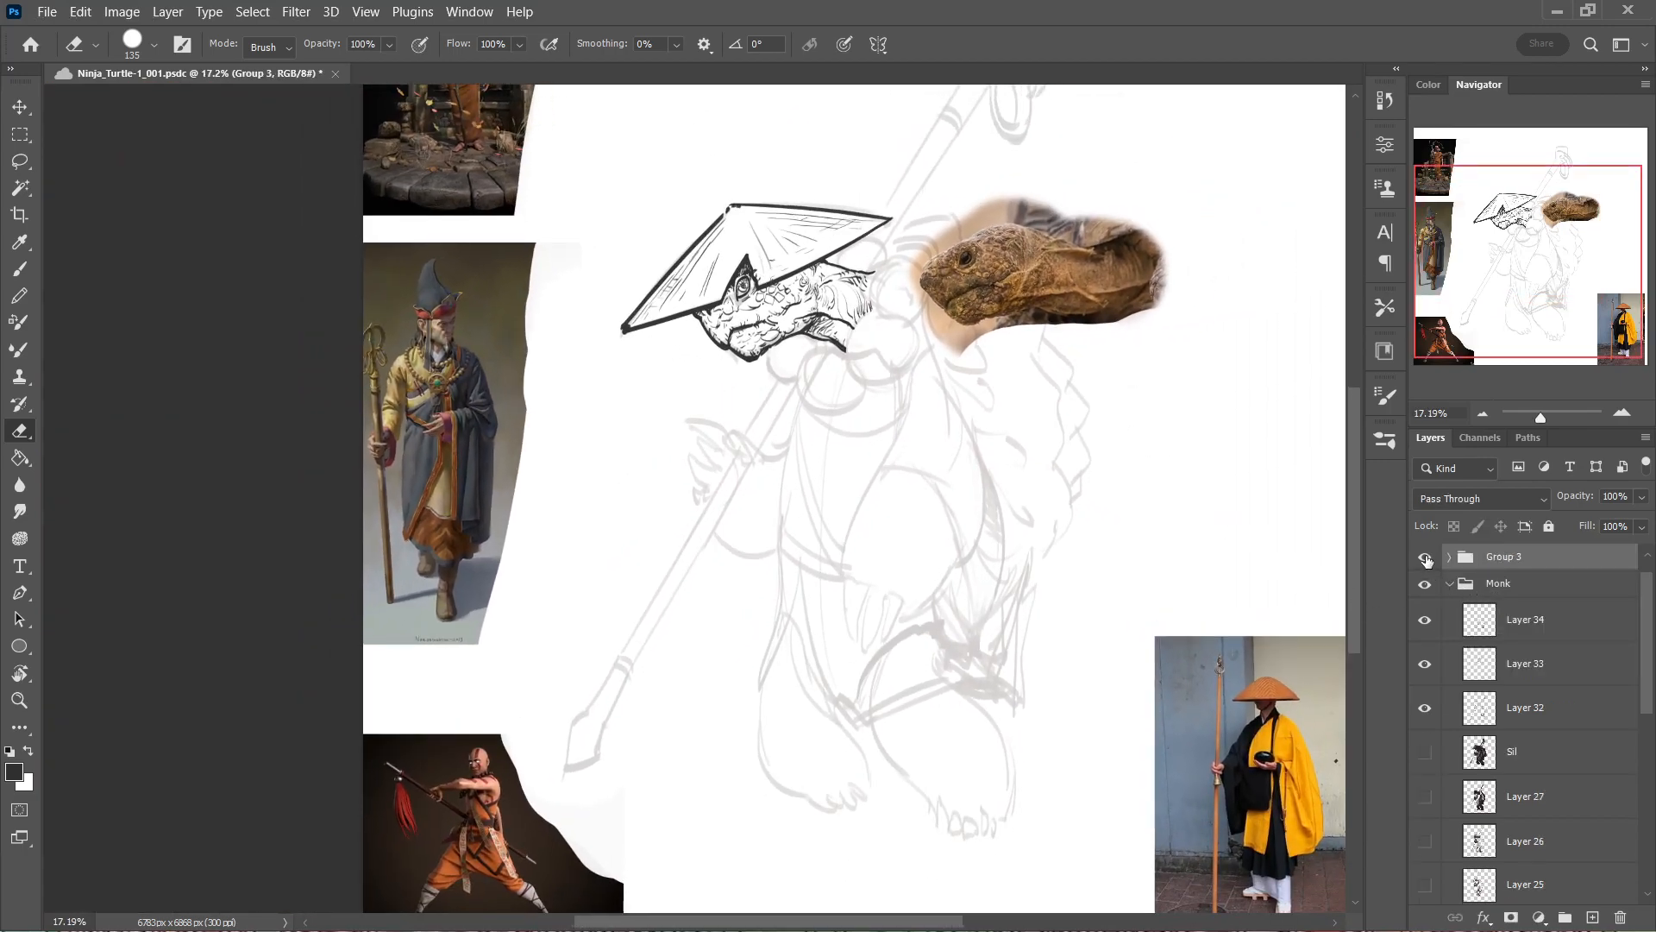
left_click(1451, 584)
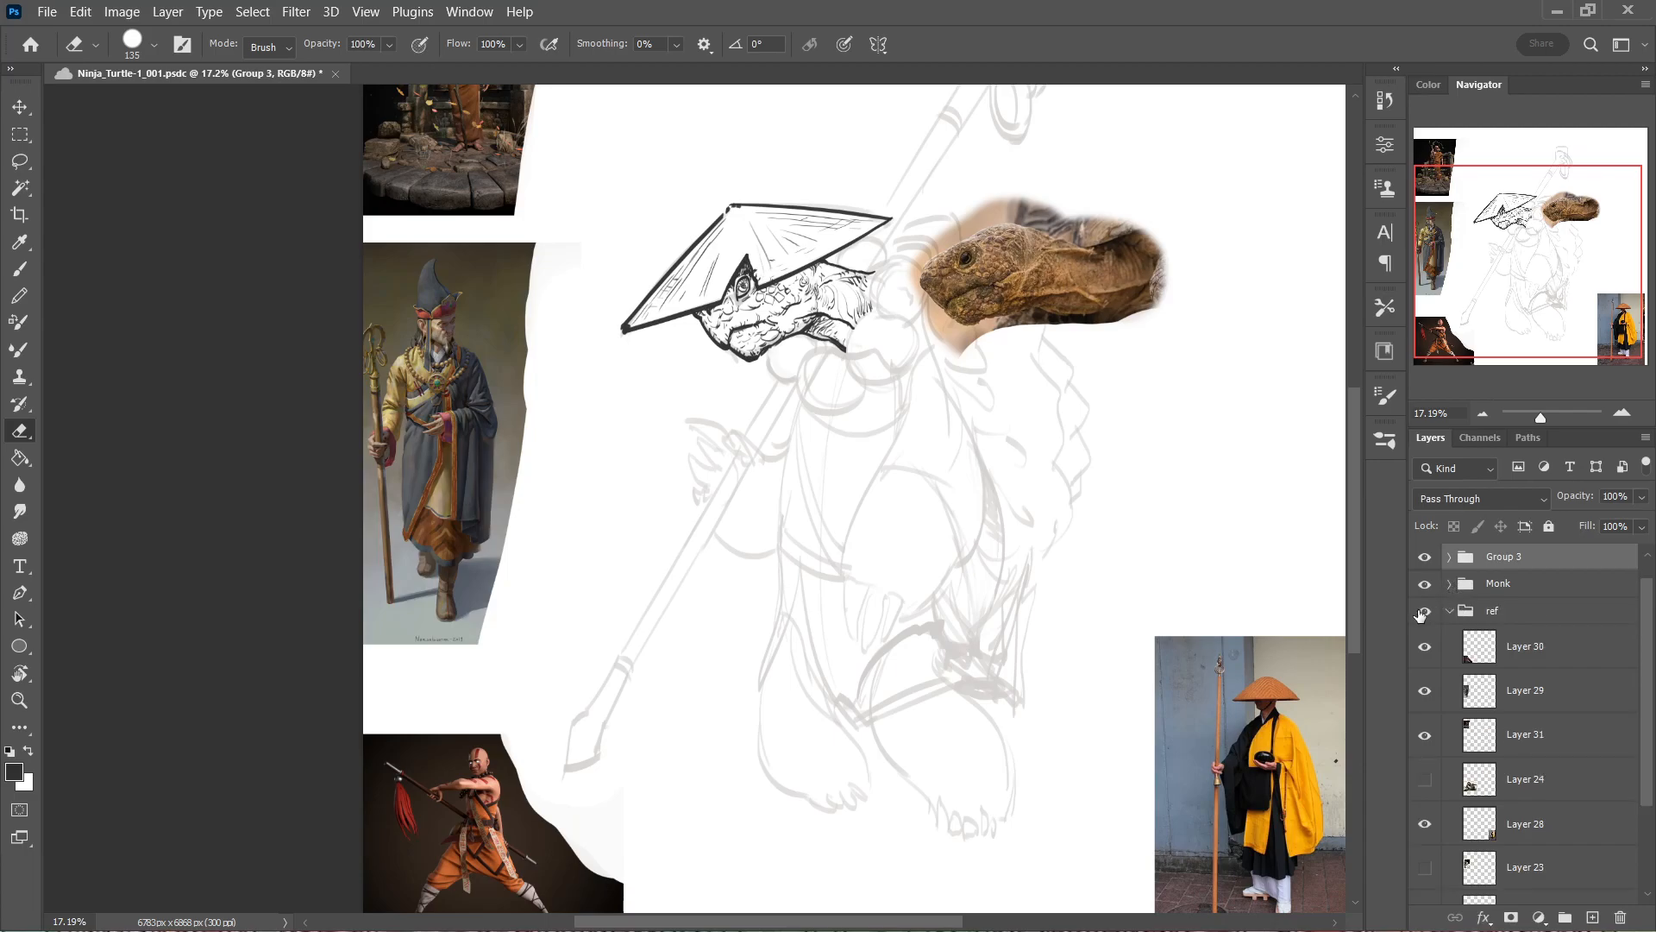
left_click(1425, 610)
left_click_drag(966, 386, 1055, 507)
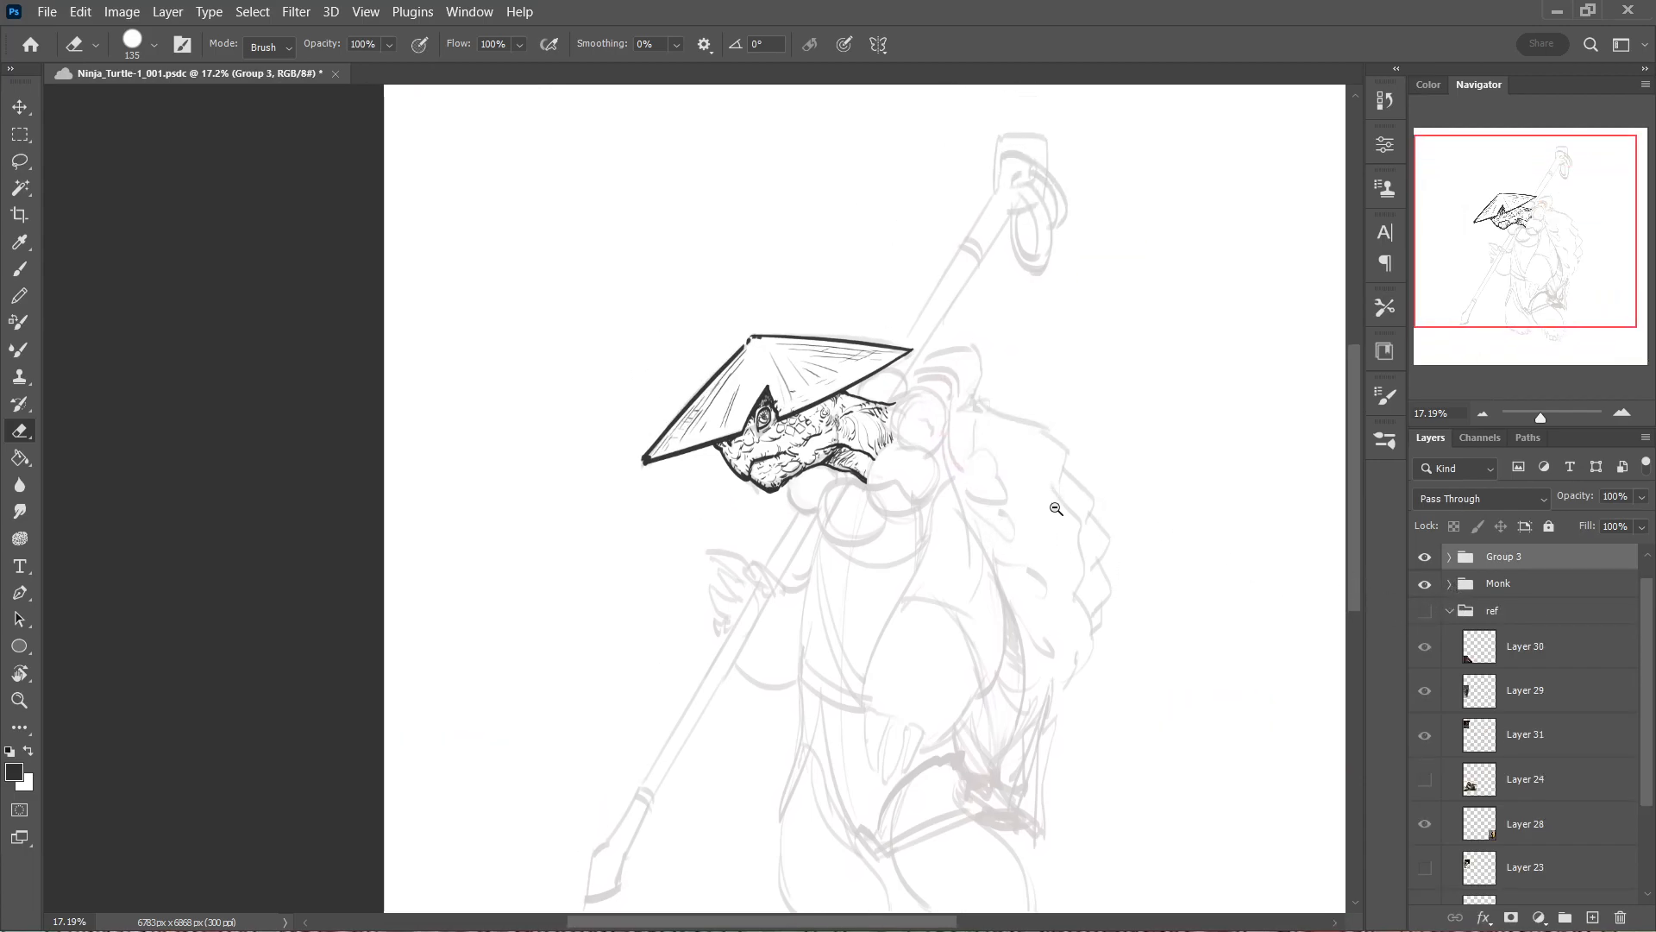
Hide and show Group 3 repeatedly to compare the inked head and hat with the faded sketch beneath.
scroll(1055, 507, "up", 3)
left_click(1426, 558)
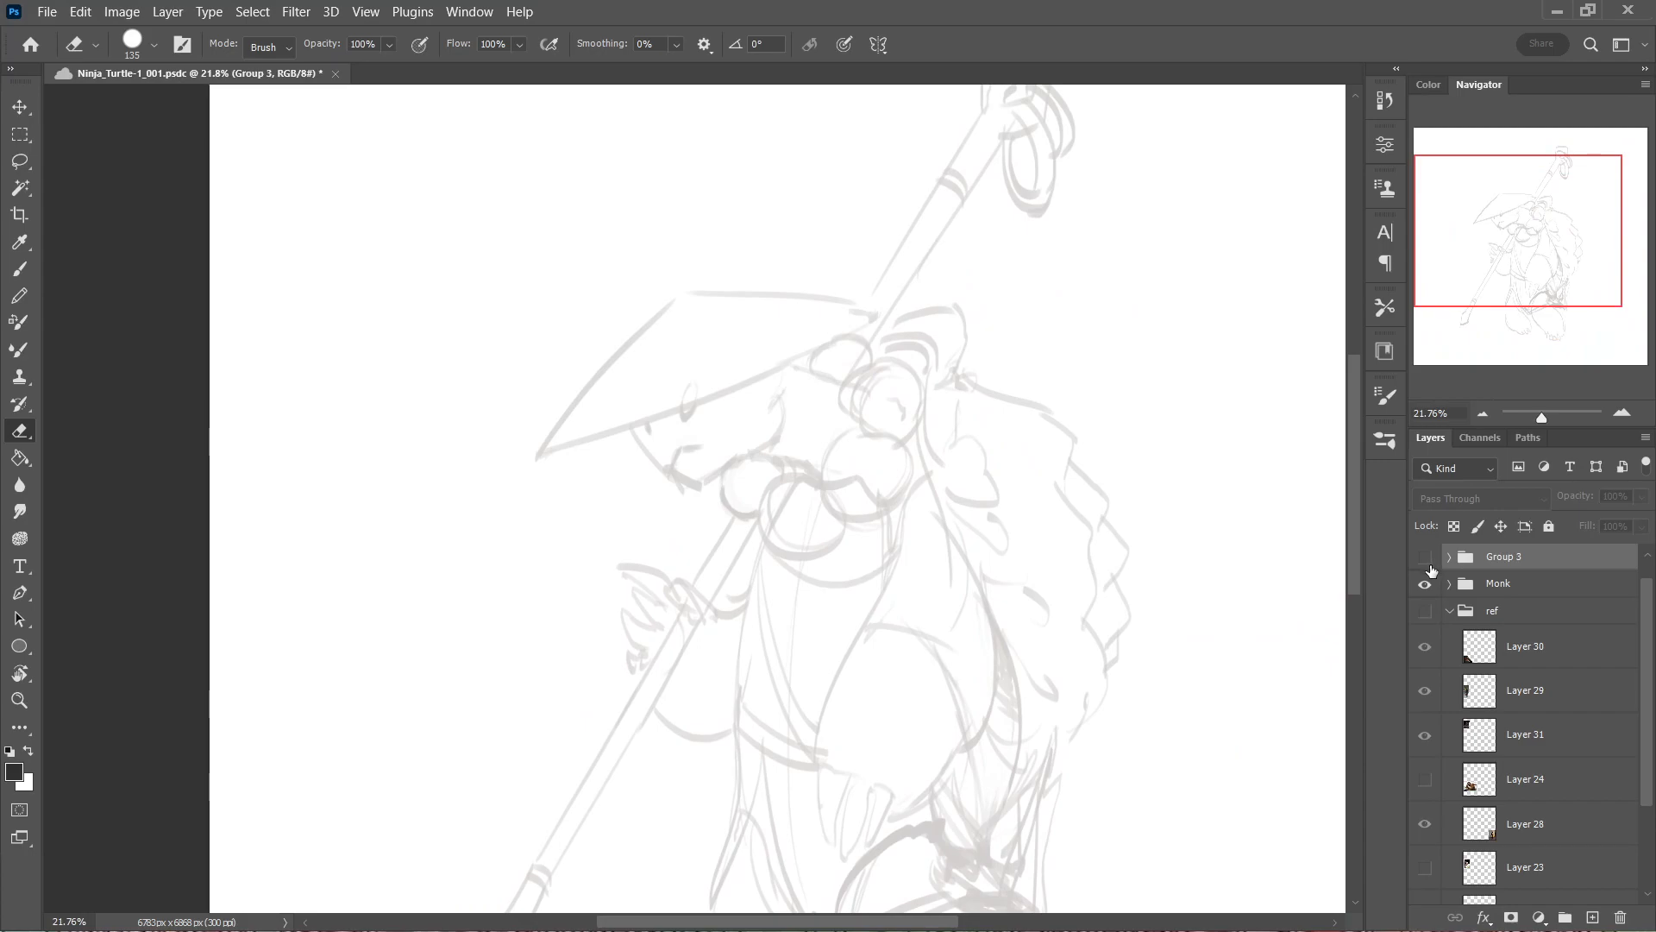
left_click_drag(691, 414, 965, 424)
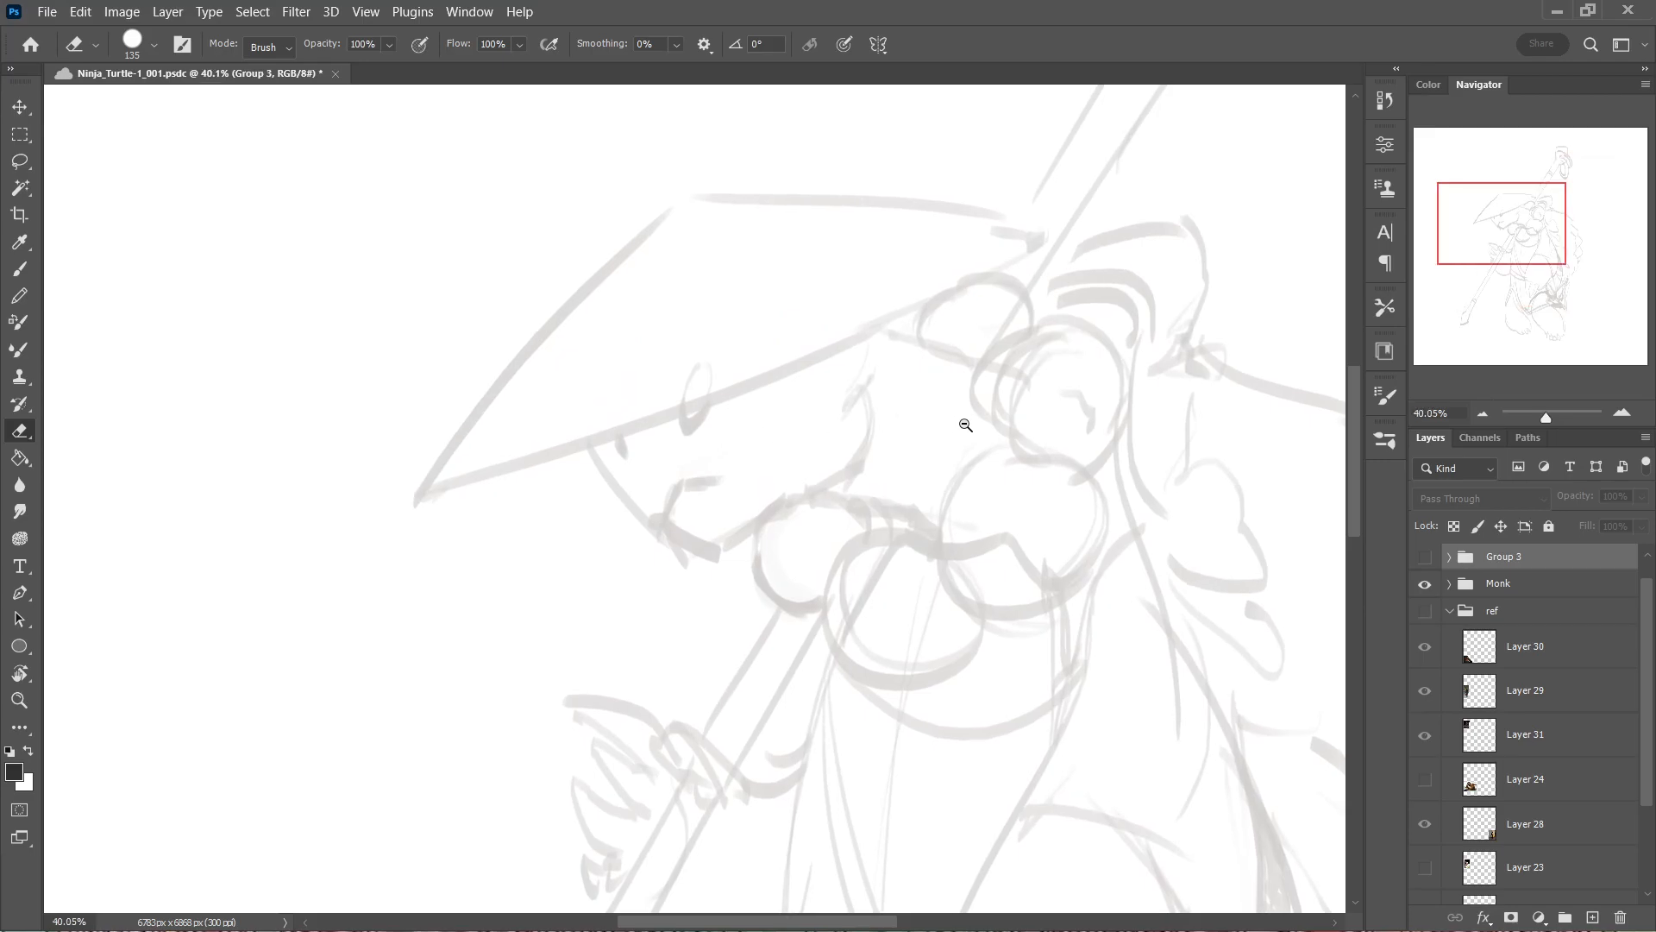
left_click(1425, 559)
left_click_drag(1100, 528, 982, 592)
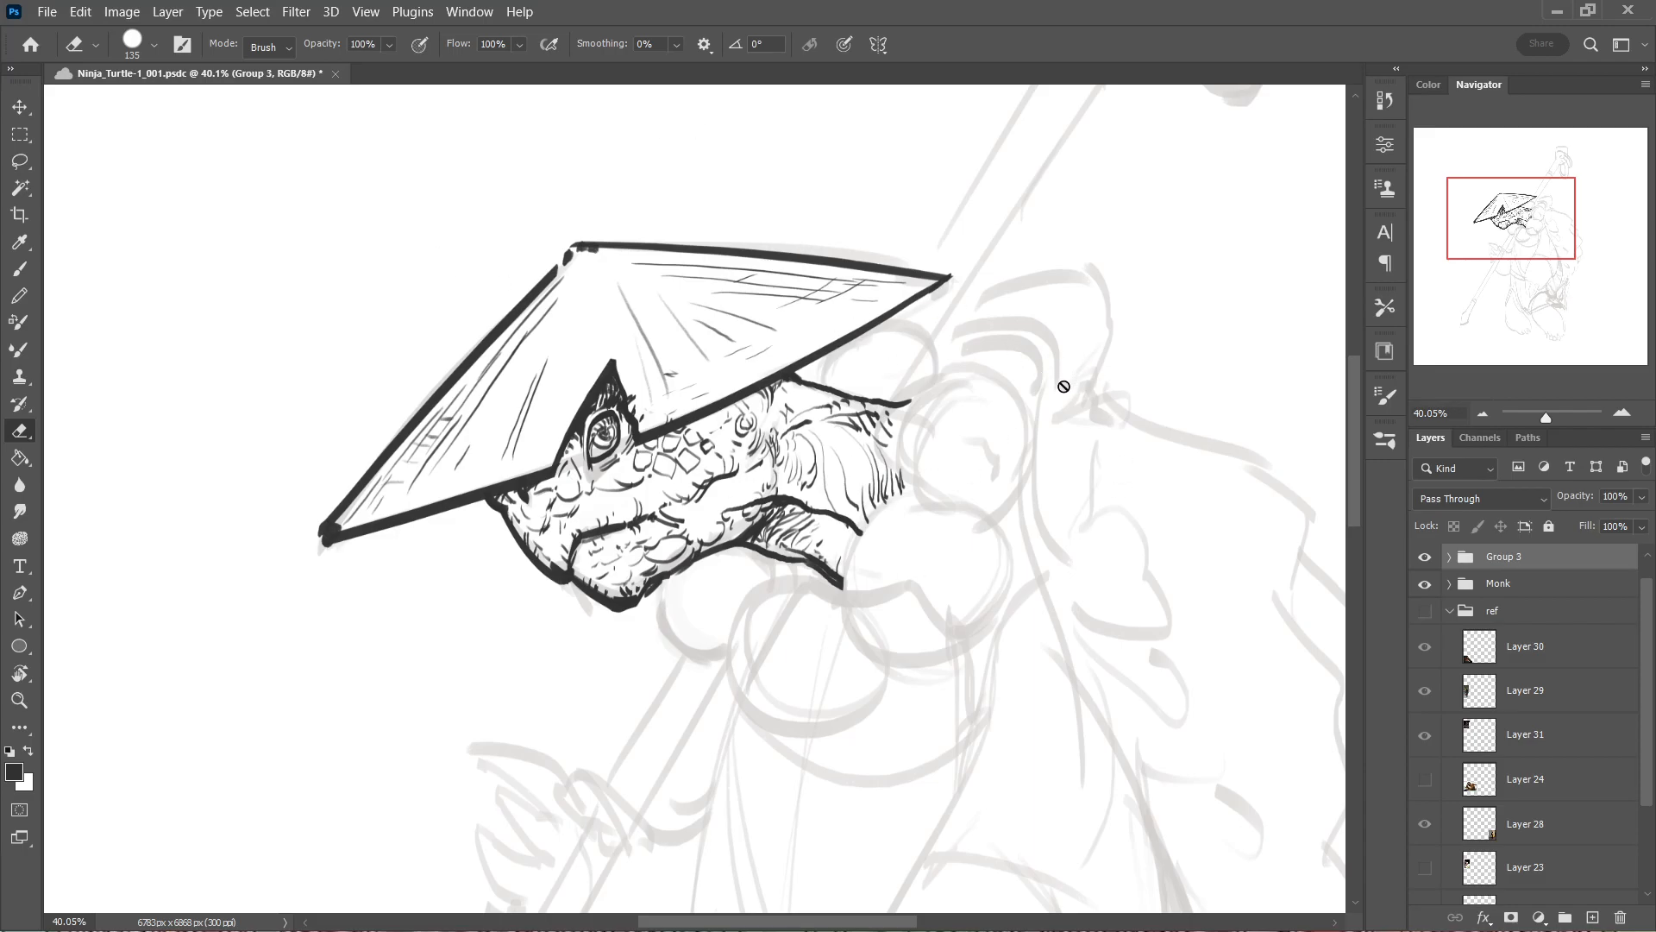
left_click(1425, 559)
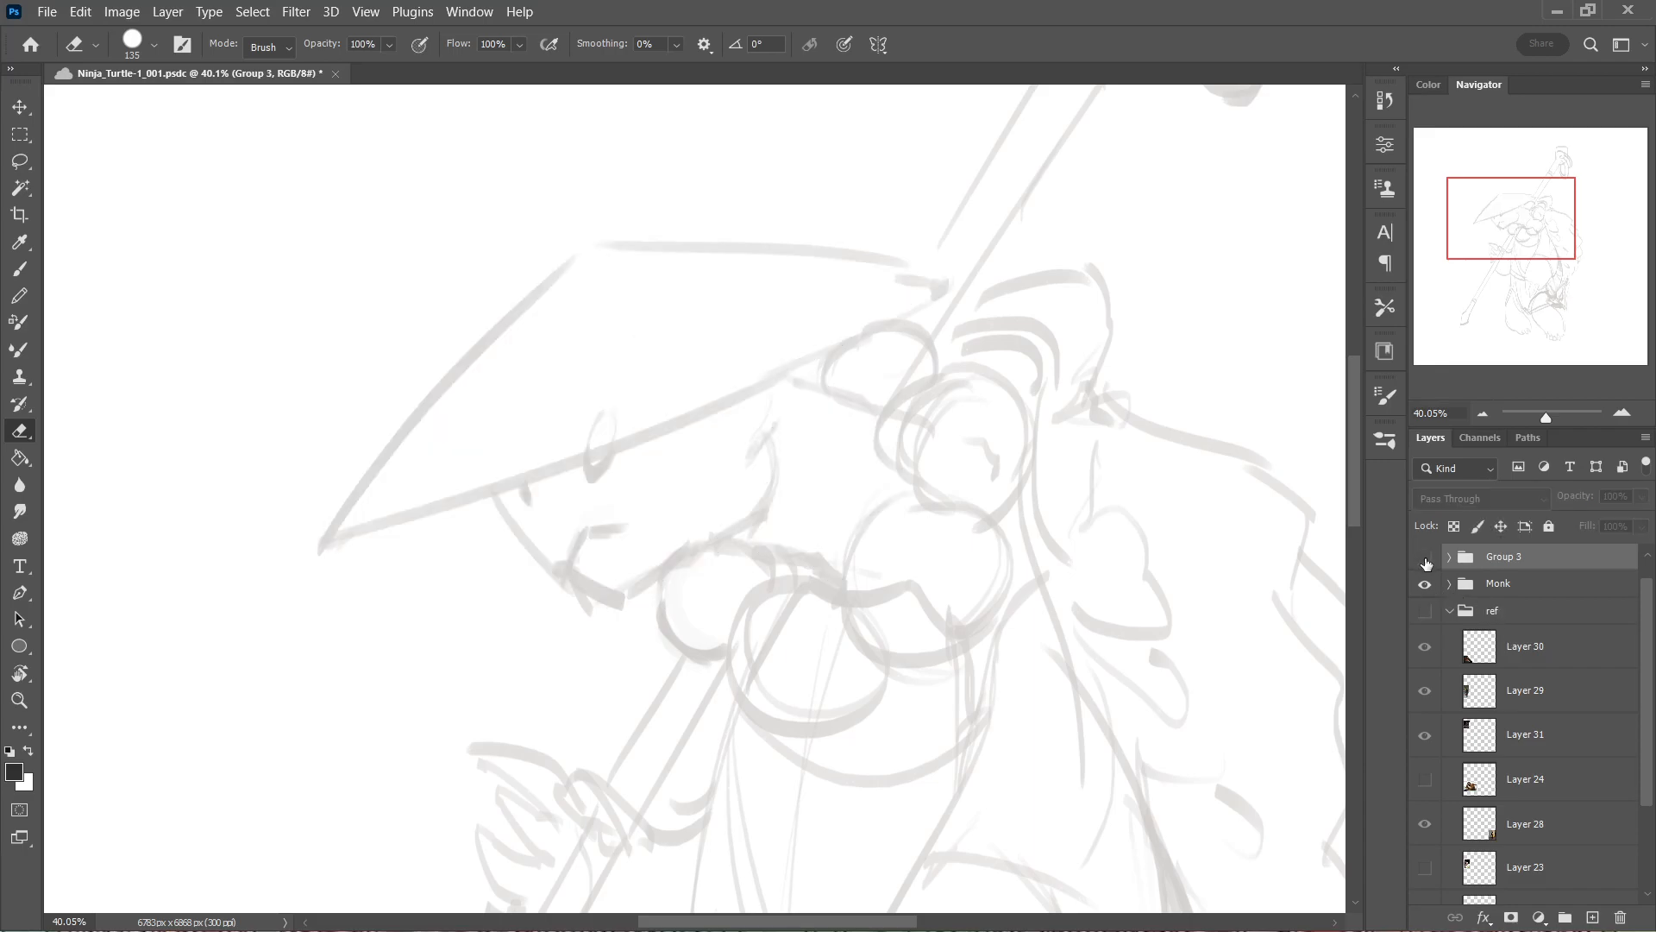
left_click(1424, 559)
left_click(1426, 559)
left_click(1426, 559)
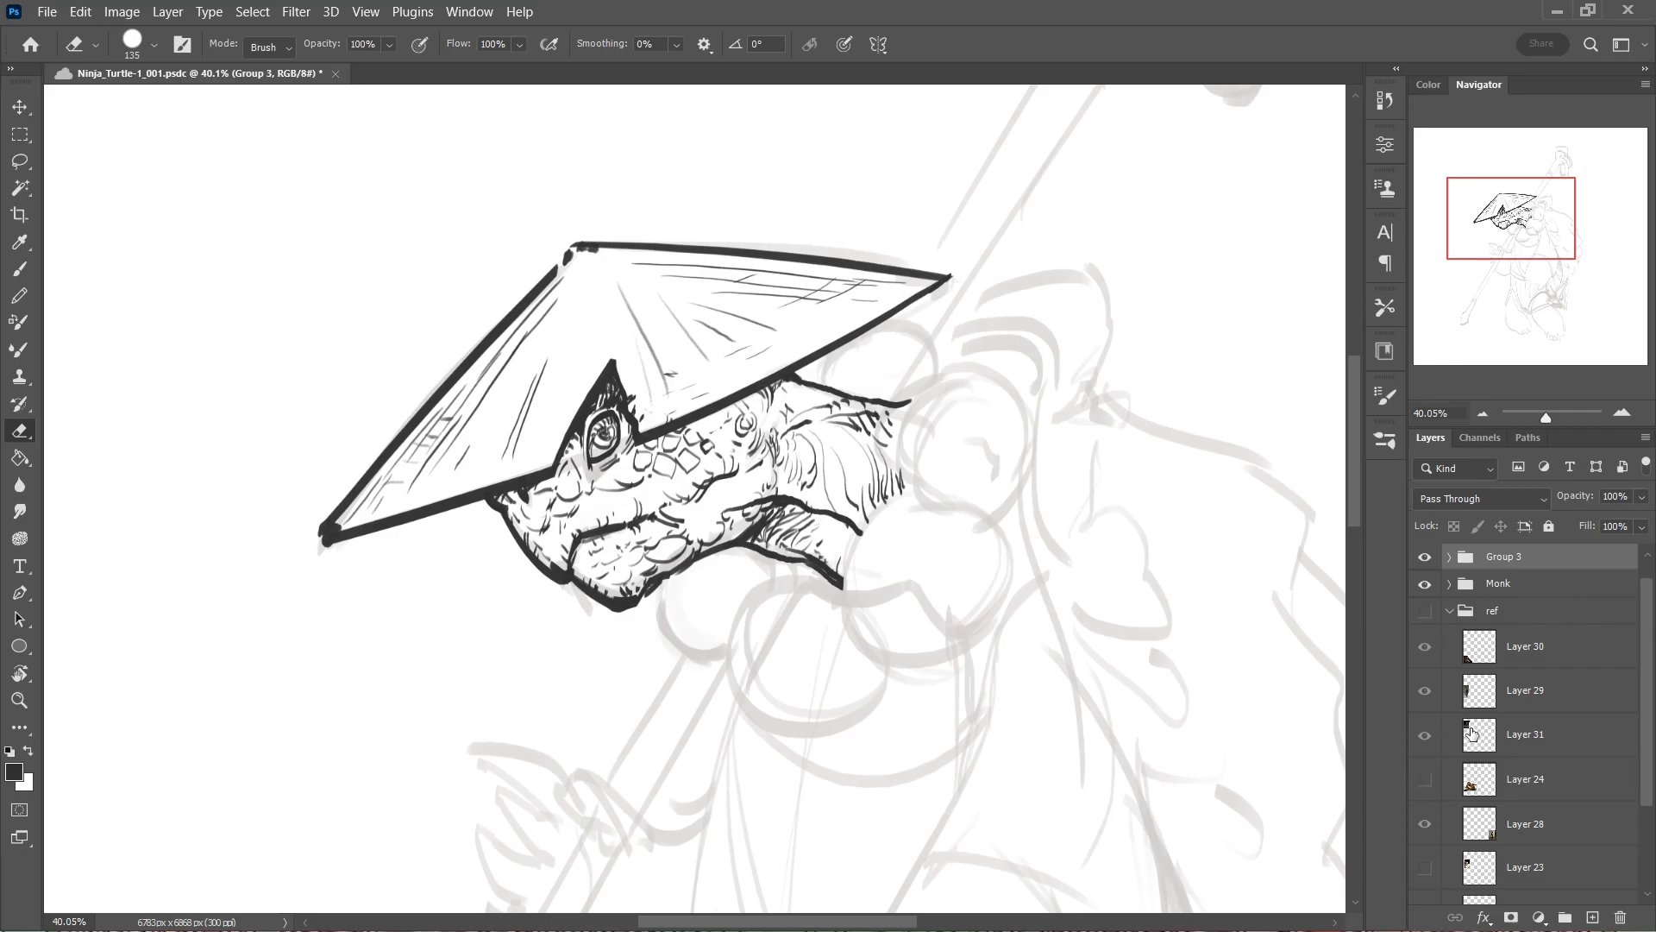
Switch to the web browser with the YouTube page.
key("alt+Tab")
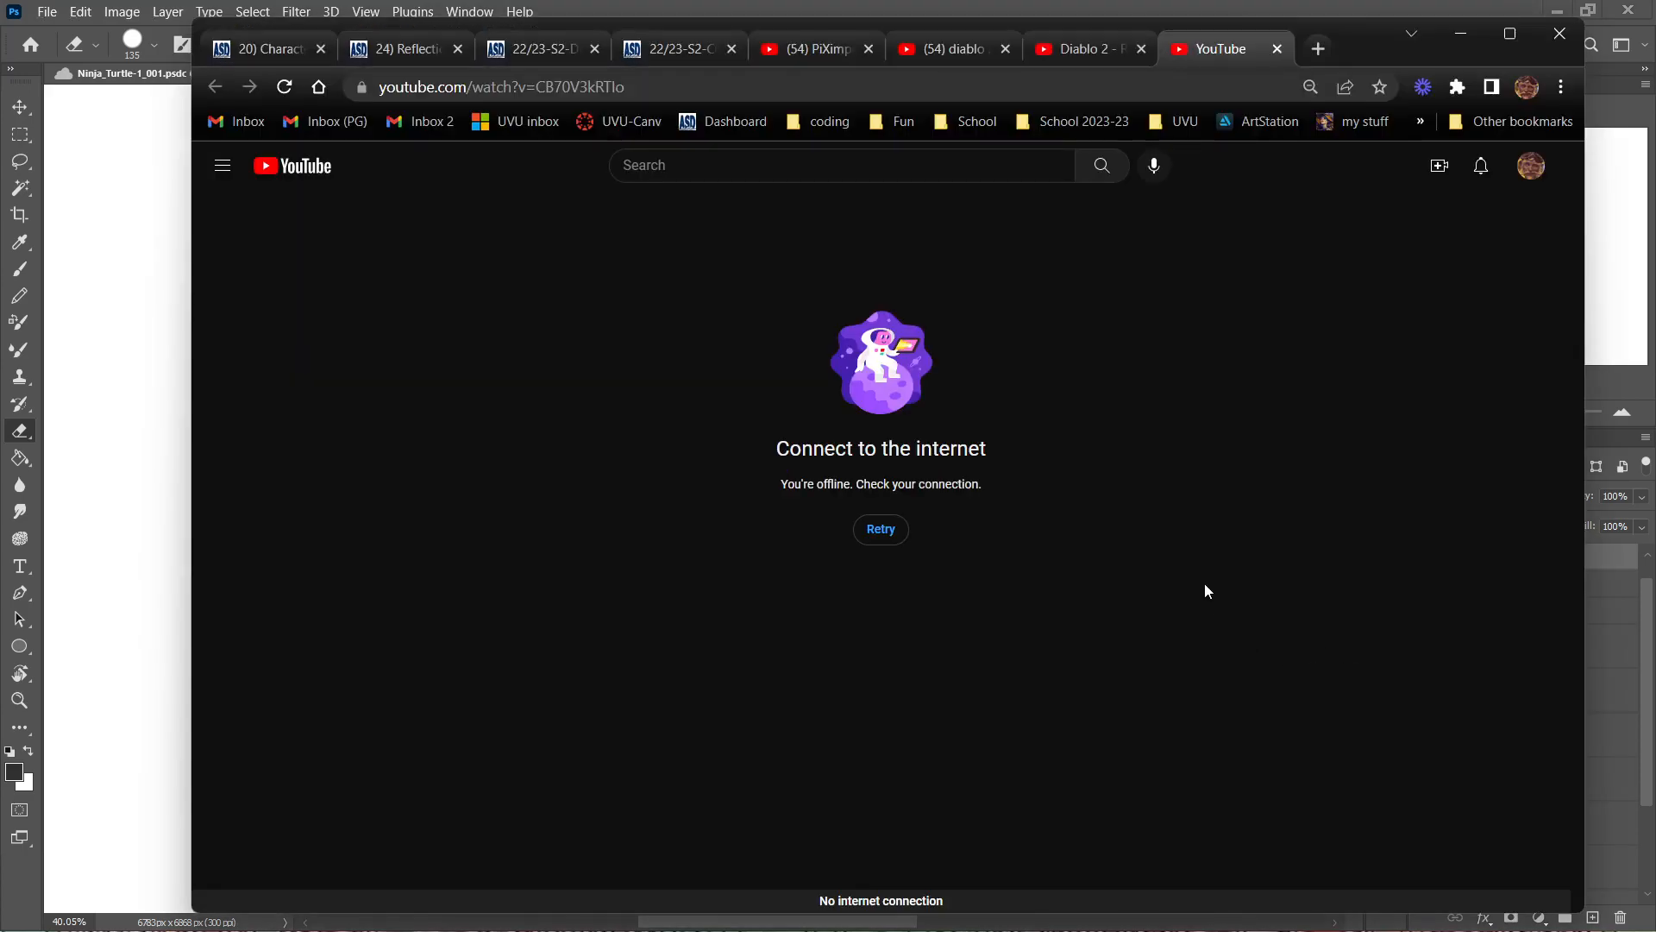